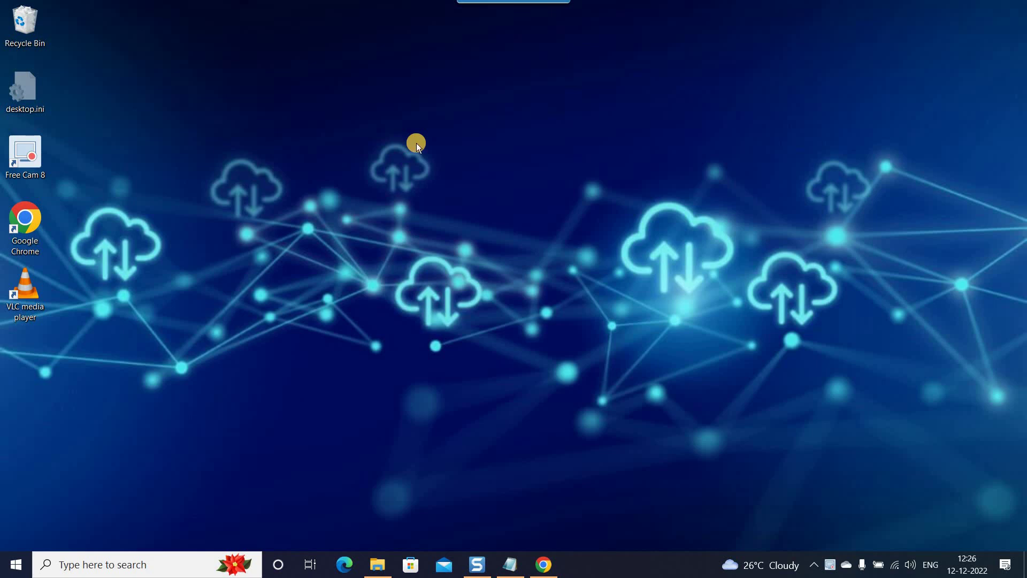
Write 'Microsoft Azure -- 1. Account (Email Address)' notes listing gmail, hotmal, Yahoo, microsoft, Organization.
{"action": "key", "text": "alt+Tab"}
{"action": "key", "text": "Return"}
{"action": "key", "text": "Return"}
{"action": "key", "text": "Return"}
{"action": "key", "text": "Return"}
{"action": "key", "text": "Return"}
{"action": "key", "text": "Return"}
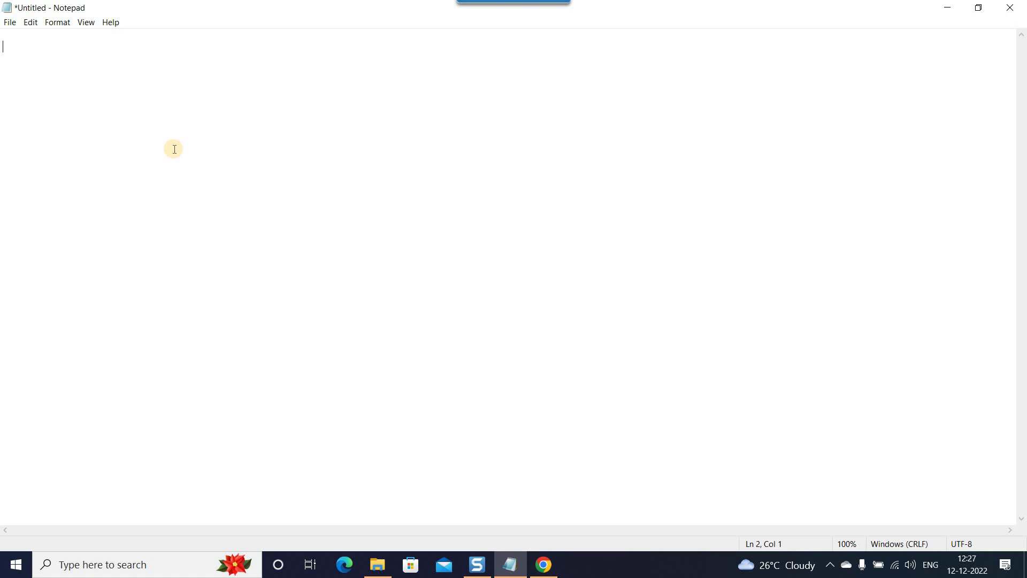
{"action": "type", "text": "Microsoft Azure "}
{"action": "type", "text": "--  "}
{"action": "type", "text": "1. "}
{"action": "type", "text": "Account"}
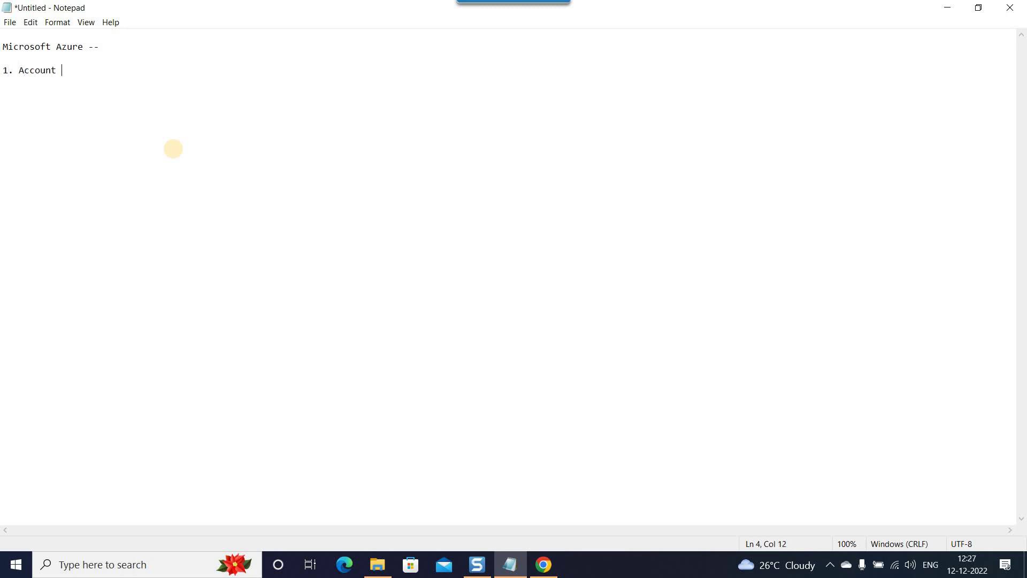
{"action": "type", "text": " (Email Address)"}
{"action": "key", "text": "Return"}
{"action": "key", "text": "Return"}
{"action": "type", "text": "all type of email accounts"}
{"action": "key", "text": "Return"}
{"action": "key", "text": "Return"}
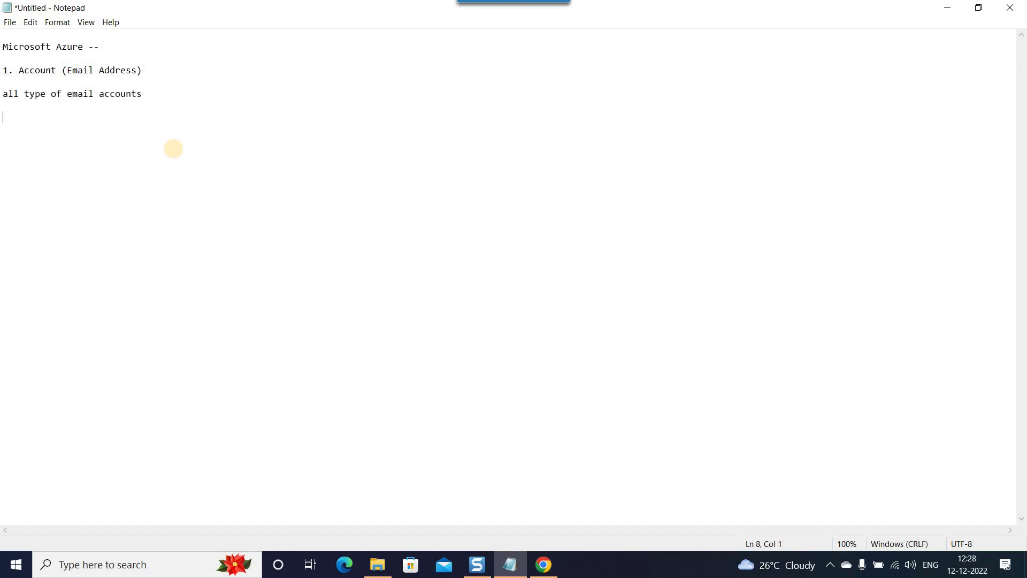
{"action": "type", "text": "gmail "}
{"action": "type", "text": "hotmal"}
{"action": "key", "text": "Return"}
{"action": "type", "text": "Yahoo "}
{"action": "type", "text": "microsoft "}
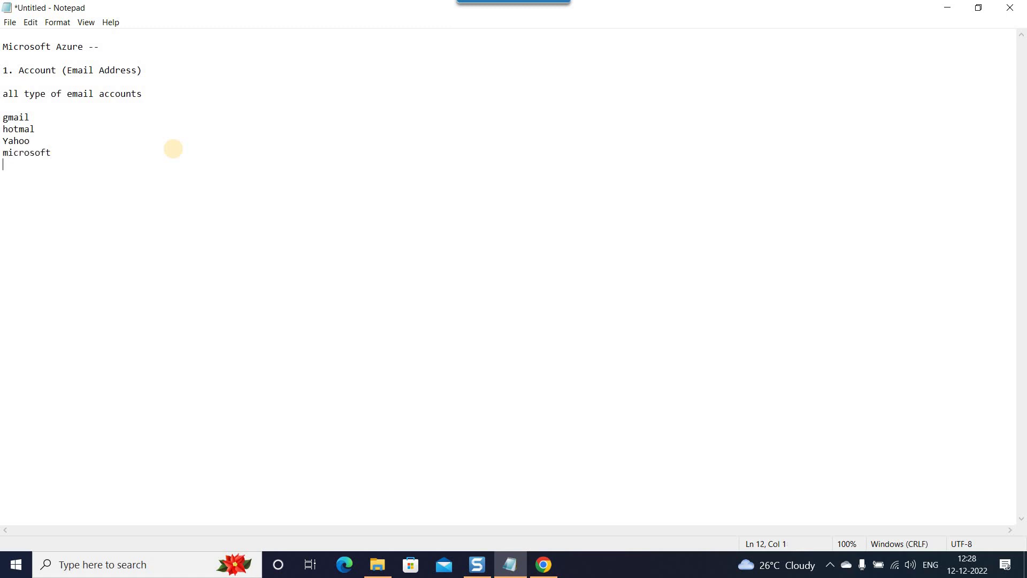
{"action": "type", "text": "Organization"}
Append '-- onmicrosoft email' after microsoft in the email provider list.
{"action": "left_click_drag", "start_coordinate": [68, 165], "coordinate": [2, 118]}
{"action": "left_click", "coordinate": [108, 170]}
{"action": "left_click_drag", "start_coordinate": [107, 170], "coordinate": [3, 117]}
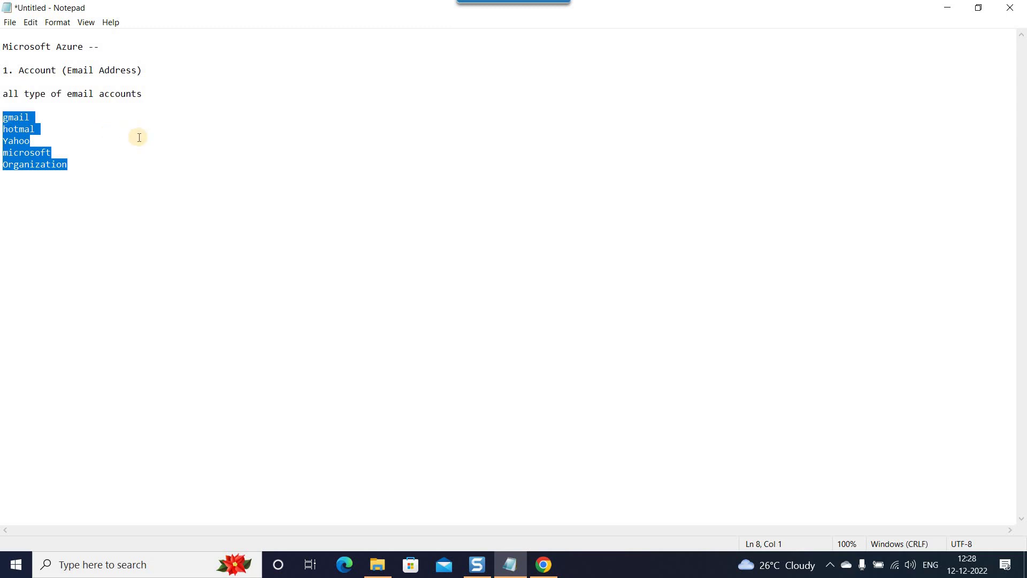
{"action": "left_click", "coordinate": [106, 169]}
{"action": "left_click_drag", "start_coordinate": [106, 169], "coordinate": [3, 119]}
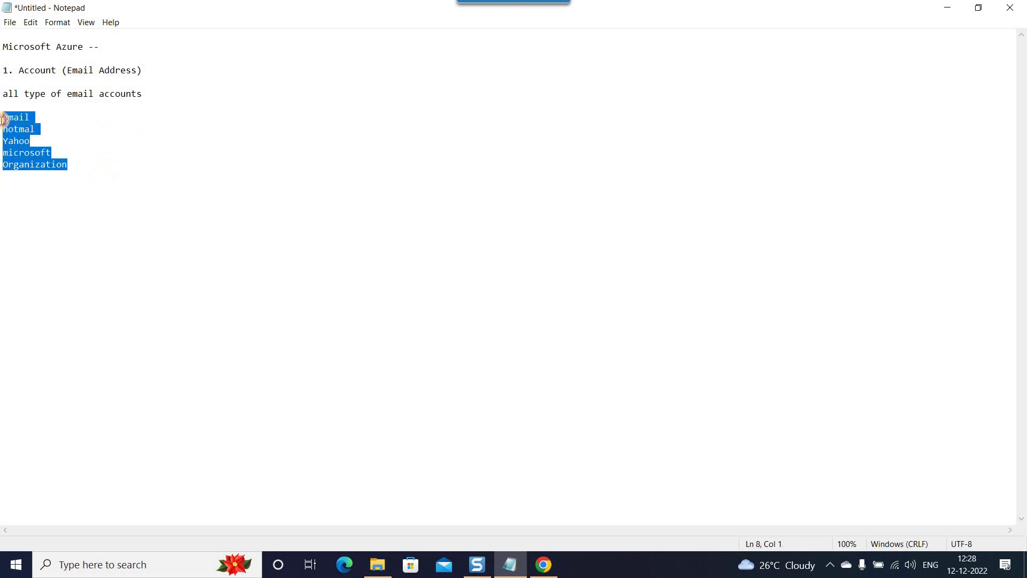
{"action": "left_click", "coordinate": [77, 166]}
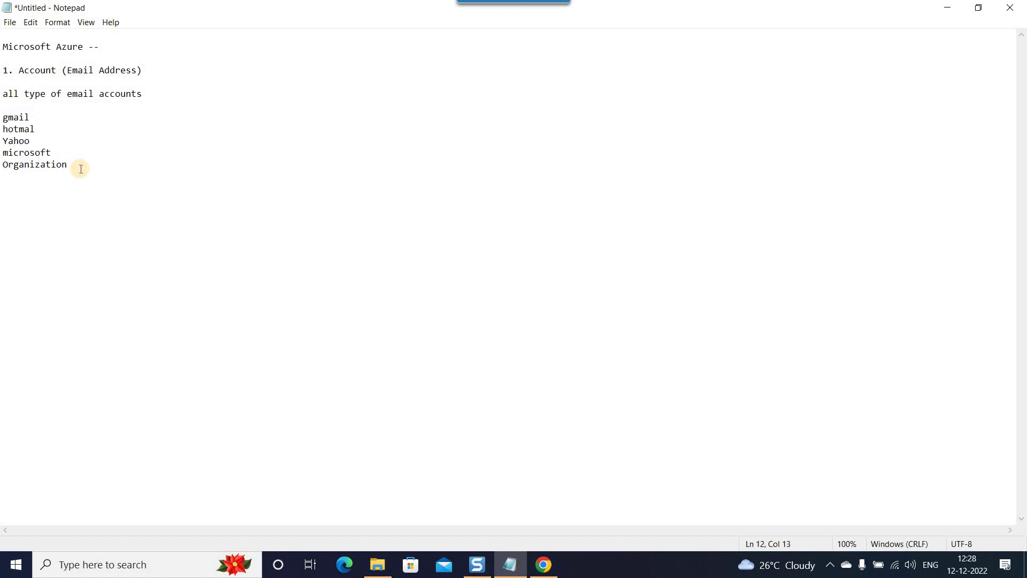
{"action": "left_click", "coordinate": [67, 157]}
{"action": "type", "text": "-- onmicrosoft email"}
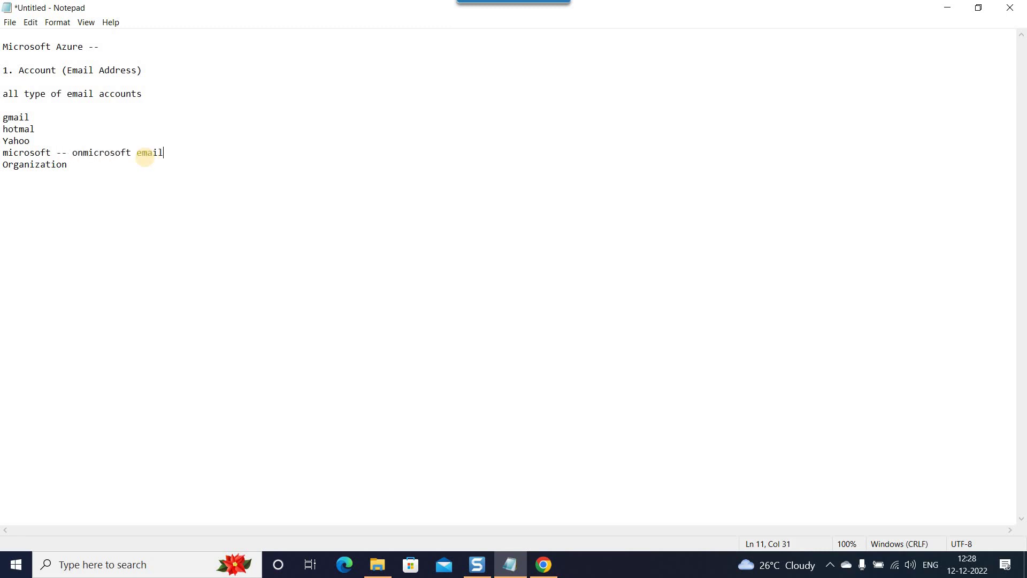
{"action": "key", "text": "Return"}
{"action": "left_click", "coordinate": [104, 185]}
Add 'account' to the end of the microsoft -- onmicrosoft email line.
{"action": "key", "text": "Return"}
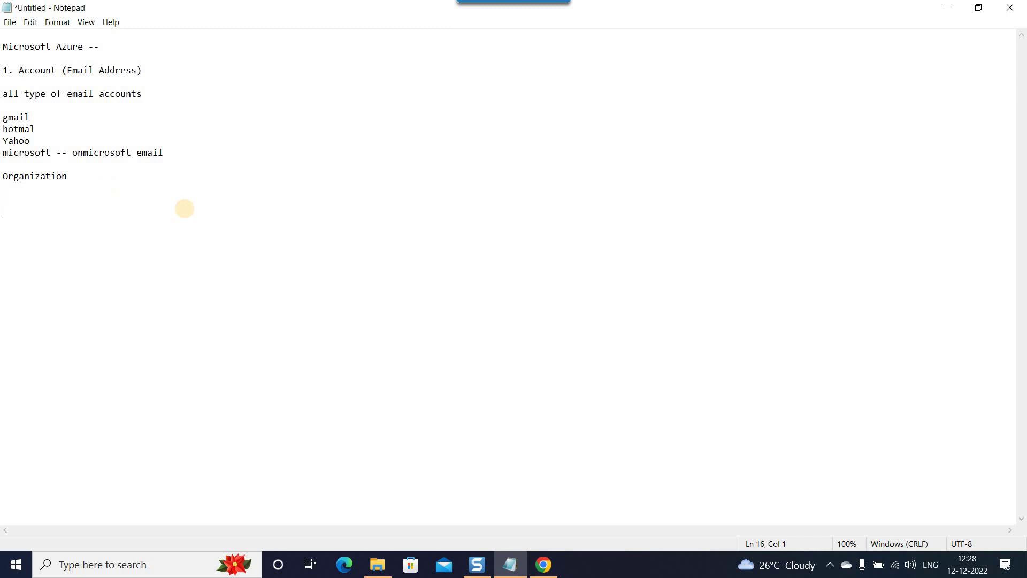
{"action": "left_click_drag", "start_coordinate": [170, 154], "coordinate": [0, 151]}
{"action": "left_click", "coordinate": [180, 156]}
{"action": "type", "text": "account"}
{"action": "key", "text": "Down"}
{"action": "key", "text": "Down"}
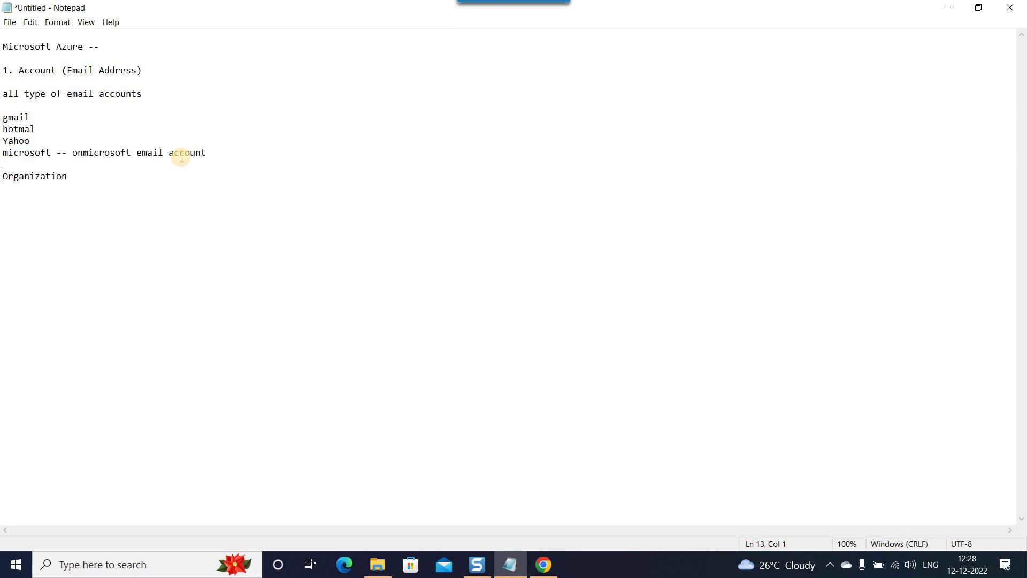
Type a '2. CC details' section: authenticate identity for an account, no charge until free ends.
{"action": "key", "text": "Return"}
{"action": "key", "text": "Return"}
{"action": "key", "text": "Return"}
{"action": "key", "text": "Return"}
{"action": "type", "text": "2. CC details"}
{"action": "key", "text": "Return"}
{"action": "key", "text": "Return"}
{"action": "key", "text": "BackSpace"}
{"action": "type", "text": "Autheb"}
{"action": "key", "text": "BackSpace"}
{"action": "type", "text": "nticate the t"}
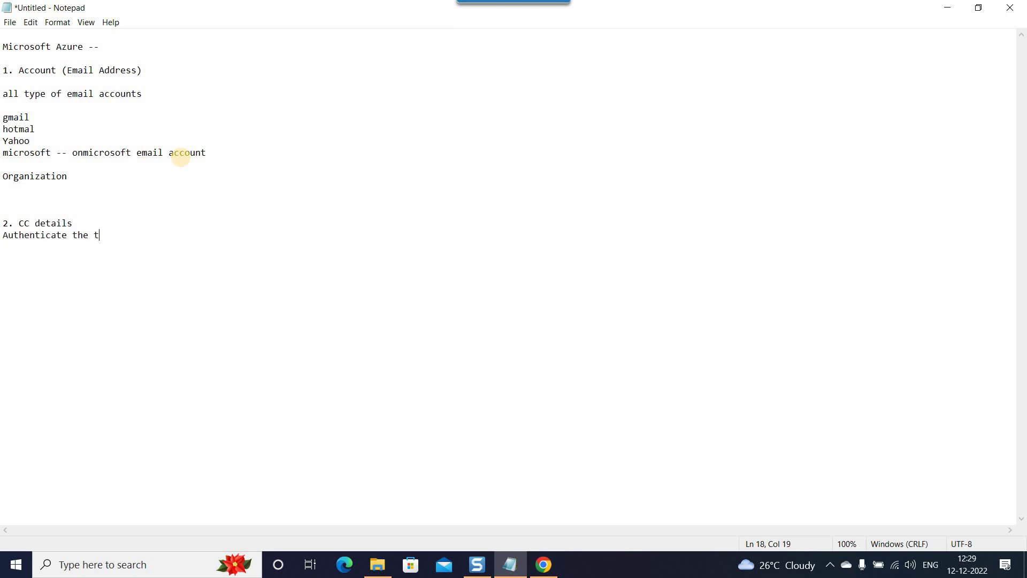
{"action": "type", "text": "he identity for an account"}
{"action": "key", "text": "Return"}
{"action": "key", "text": "Return"}
{"action": "type", "text": "- "}
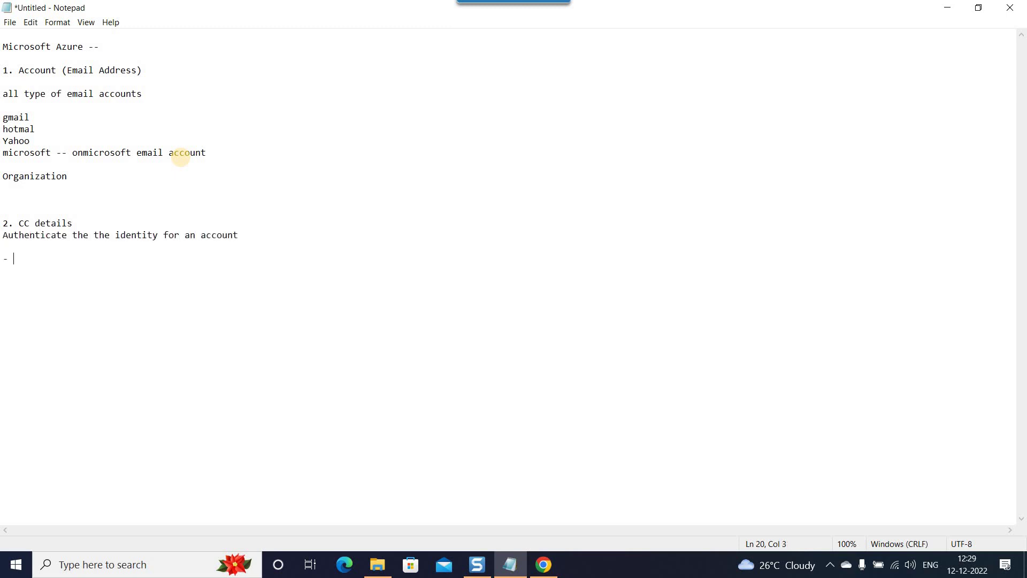
{"action": "type", "text": "No charge  - Free, after free ends"}
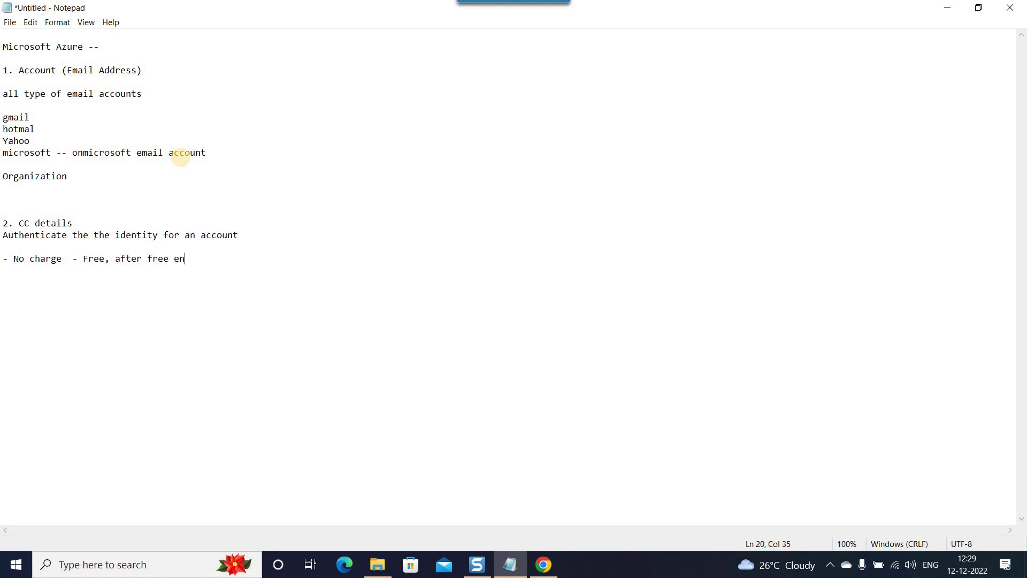
Add a blank line below the charge note, then minimise Notepad to the desktop.
{"action": "left_click_drag", "start_coordinate": [79, 223], "coordinate": [19, 223]}
{"action": "left_click", "coordinate": [3, 237]}
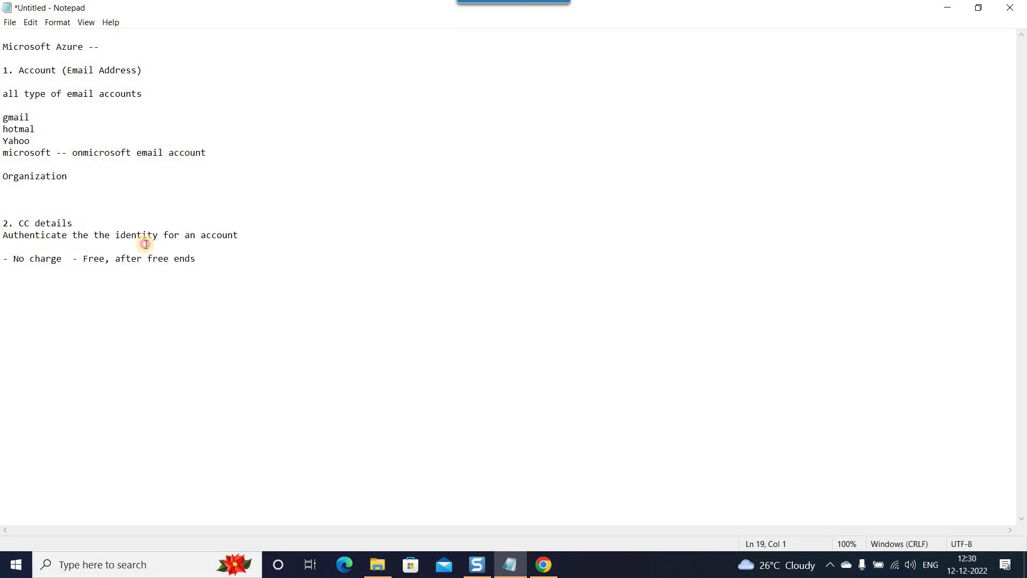
{"action": "key", "text": "shift+Down"}
{"action": "left_click", "coordinate": [208, 261]}
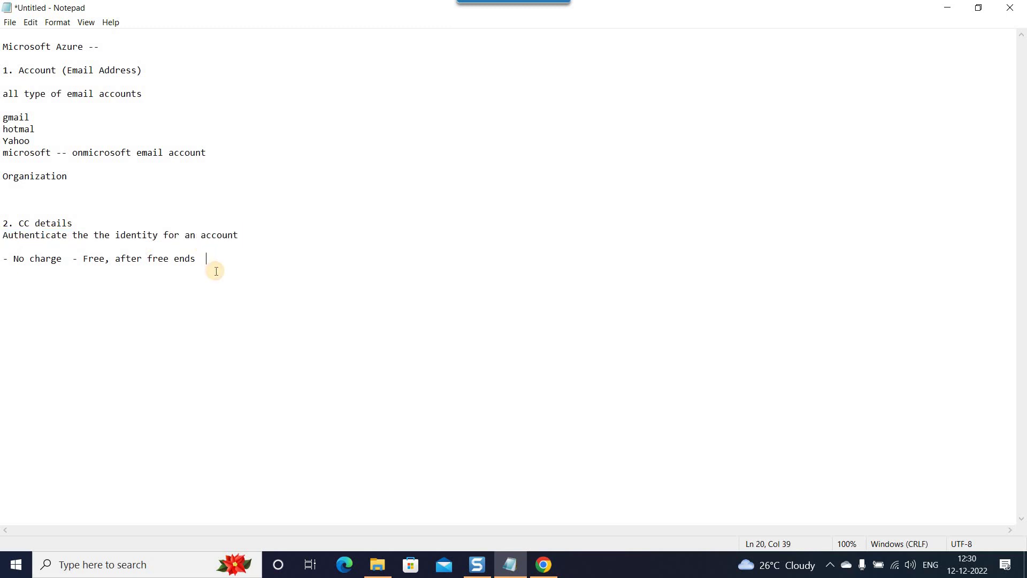
{"action": "key", "text": "Return"}
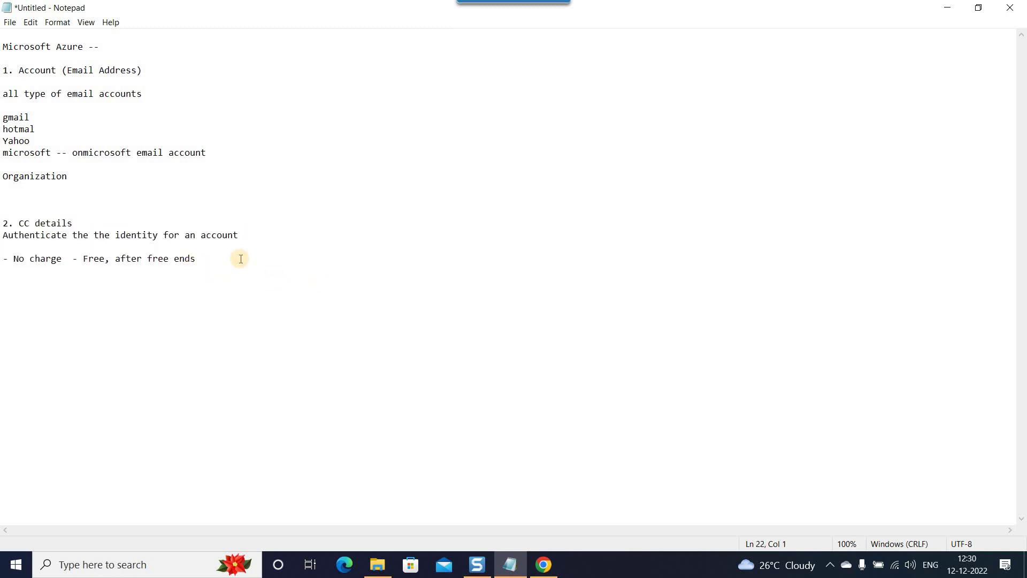
{"action": "left_click", "coordinate": [6, 223], "text": "shift"}
{"action": "left_click", "coordinate": [211, 261]}
{"action": "left_click_drag", "start_coordinate": [214, 154], "coordinate": [2, 155]}
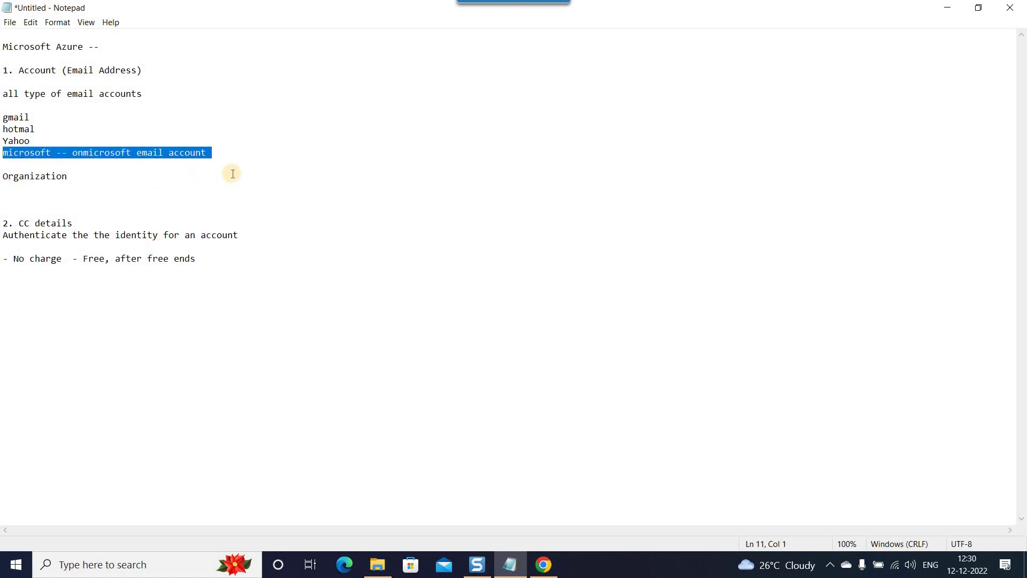
{"action": "key", "text": "super+d"}
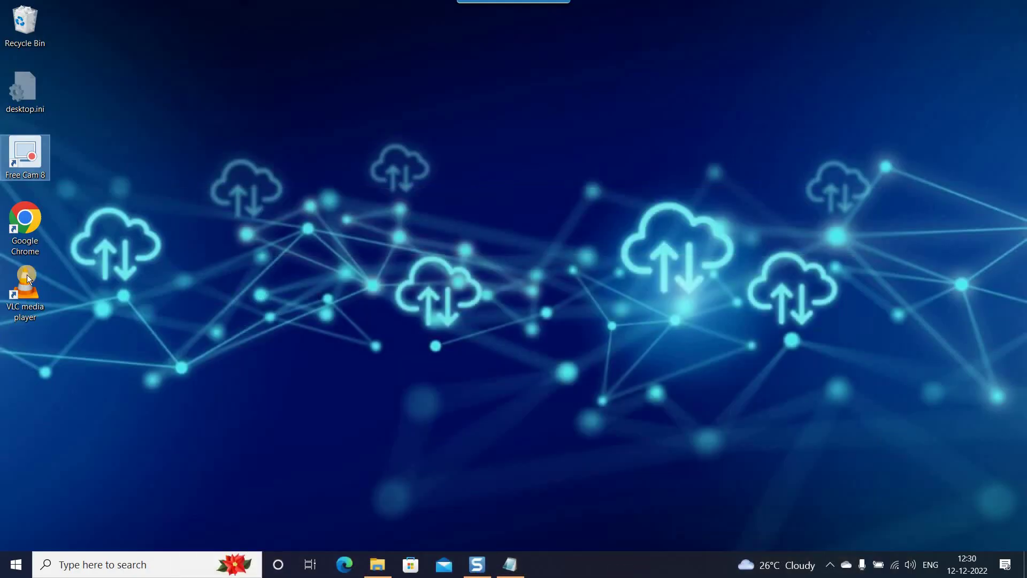
Launch Chrome, search 'office', and open the official Microsoft 365 business plans comparison page.
{"action": "double_click", "coordinate": [22, 230]}
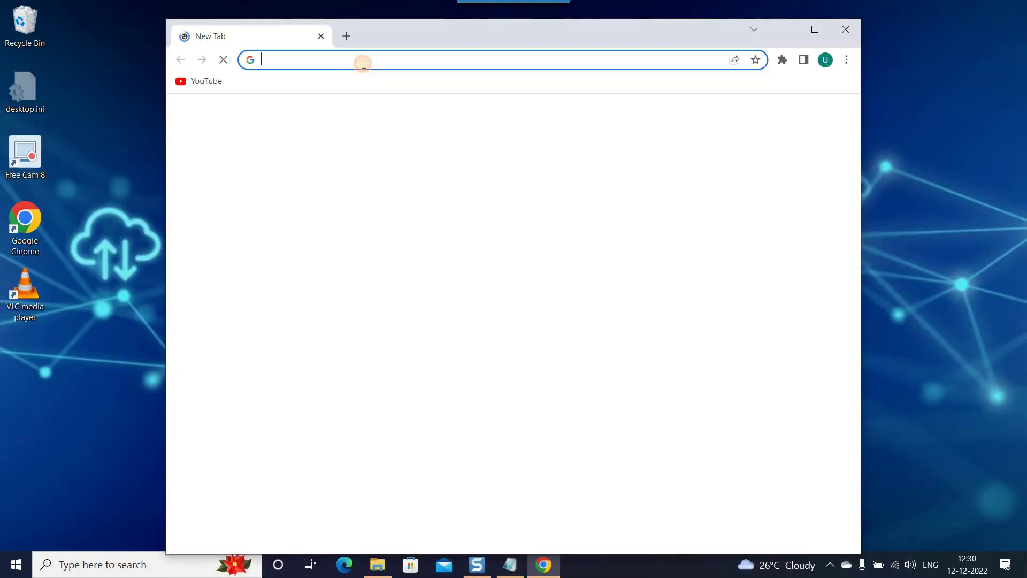
{"action": "left_click", "coordinate": [357, 62]}
{"action": "type", "text": "office"}
{"action": "key", "text": "Return"}
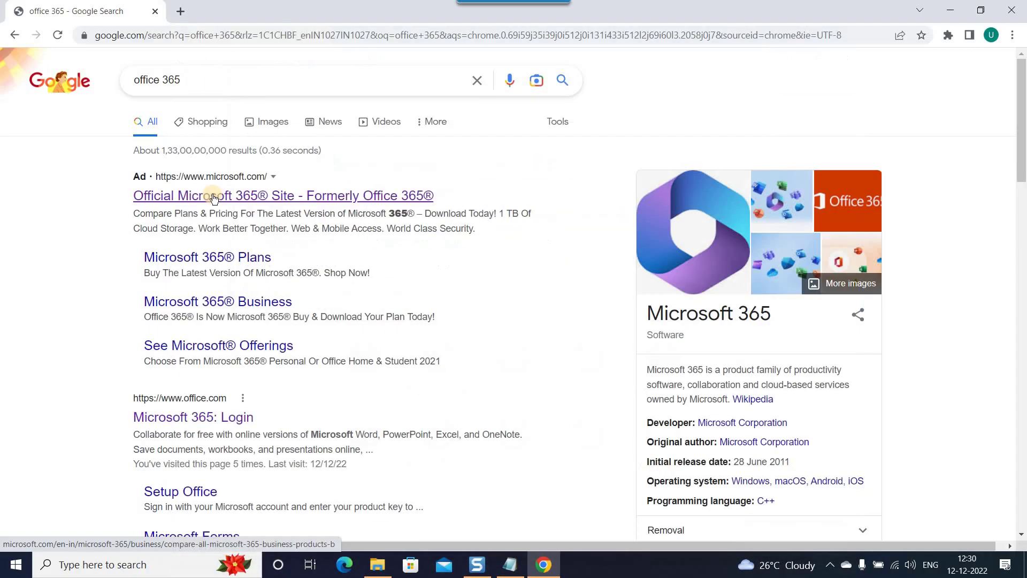
{"action": "left_click", "coordinate": [213, 198]}
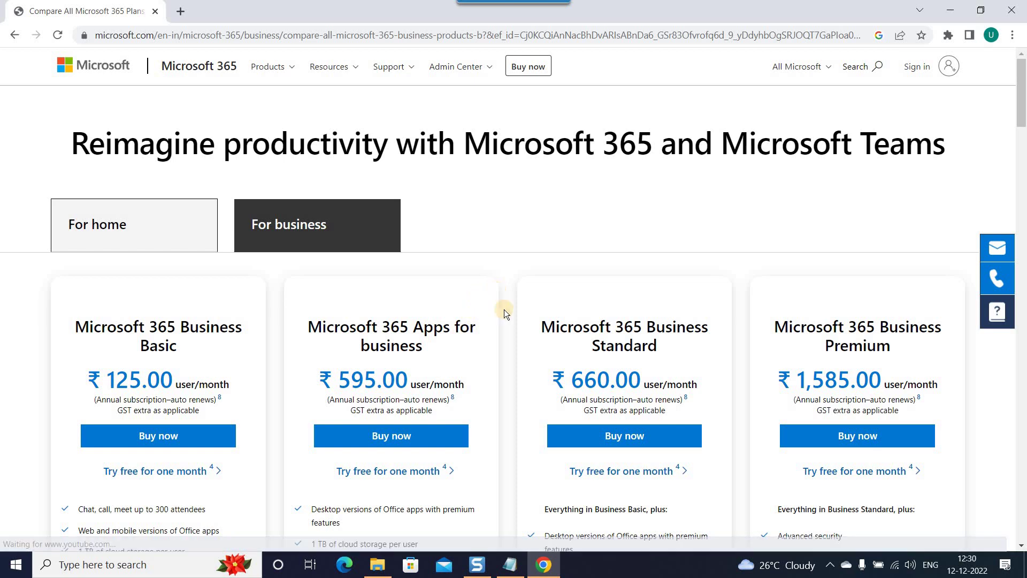
{"action": "scroll", "coordinate": [511, 328], "scroll_direction": "down", "scroll_amount": 2}
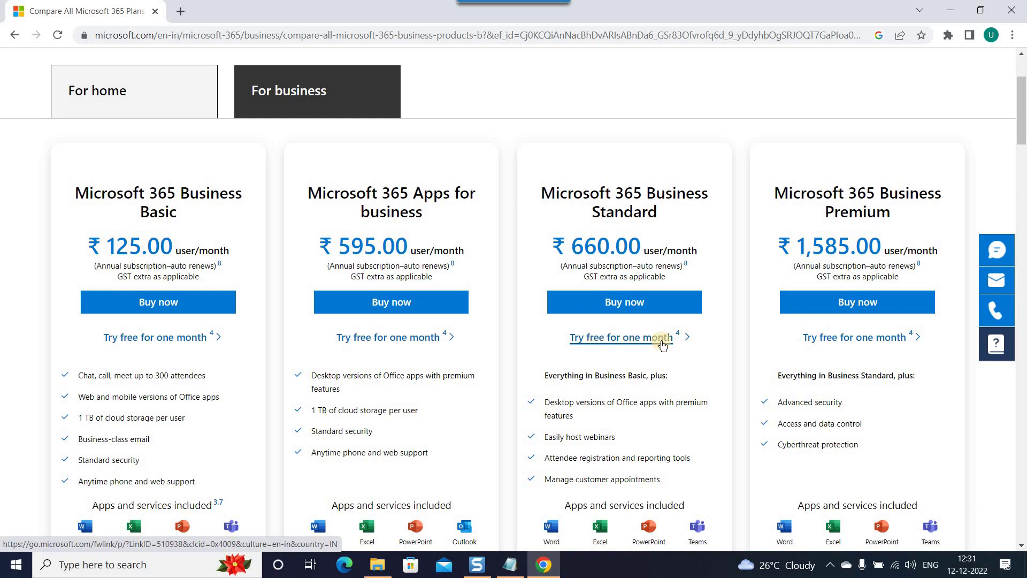
Start the Business Standard one-month free trial and enter the account email address.
{"action": "left_click", "coordinate": [601, 344]}
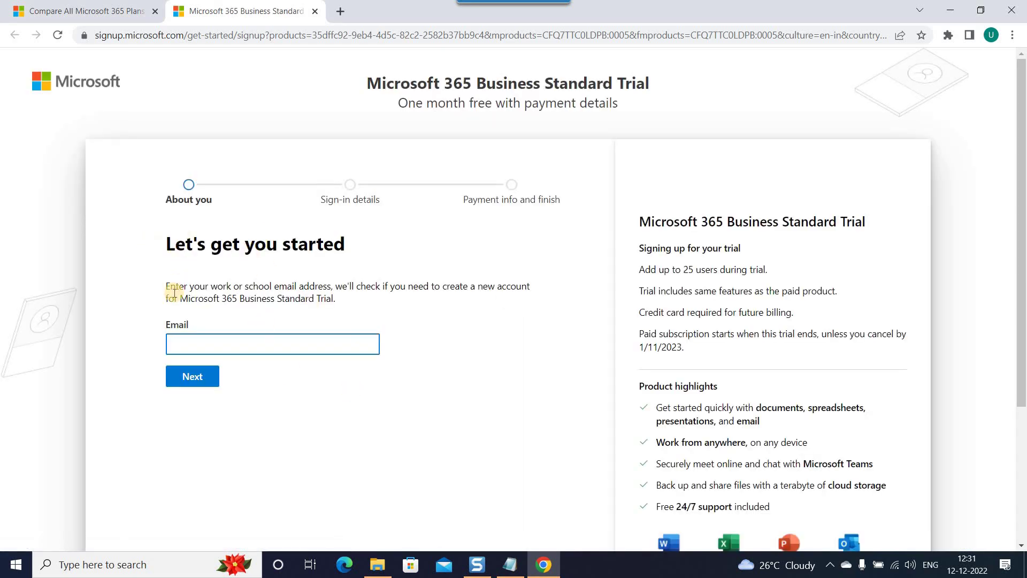
{"action": "left_click_drag", "start_coordinate": [170, 286], "coordinate": [336, 300]}
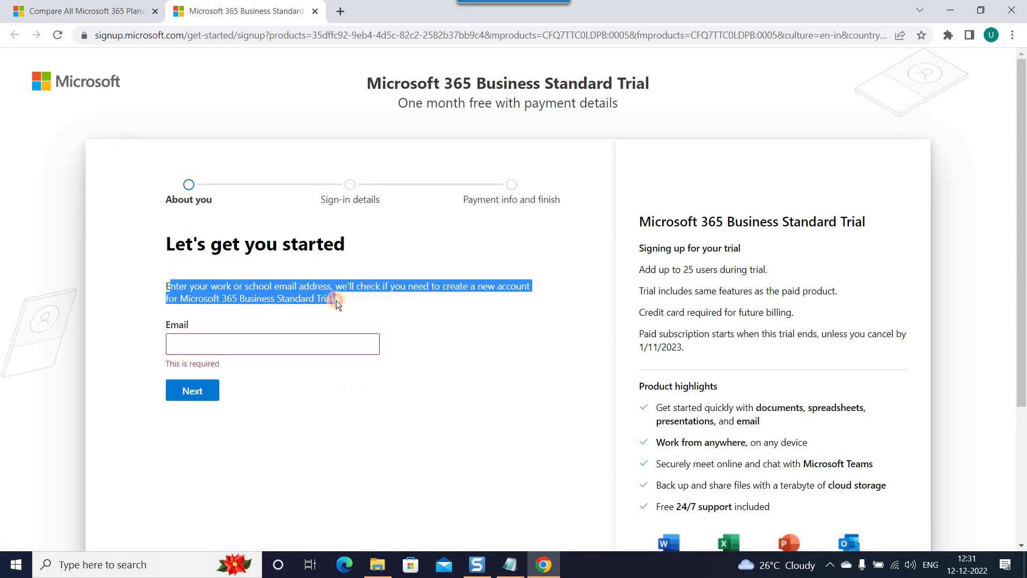
{"action": "left_click", "coordinate": [493, 325]}
{"action": "left_click", "coordinate": [270, 345]}
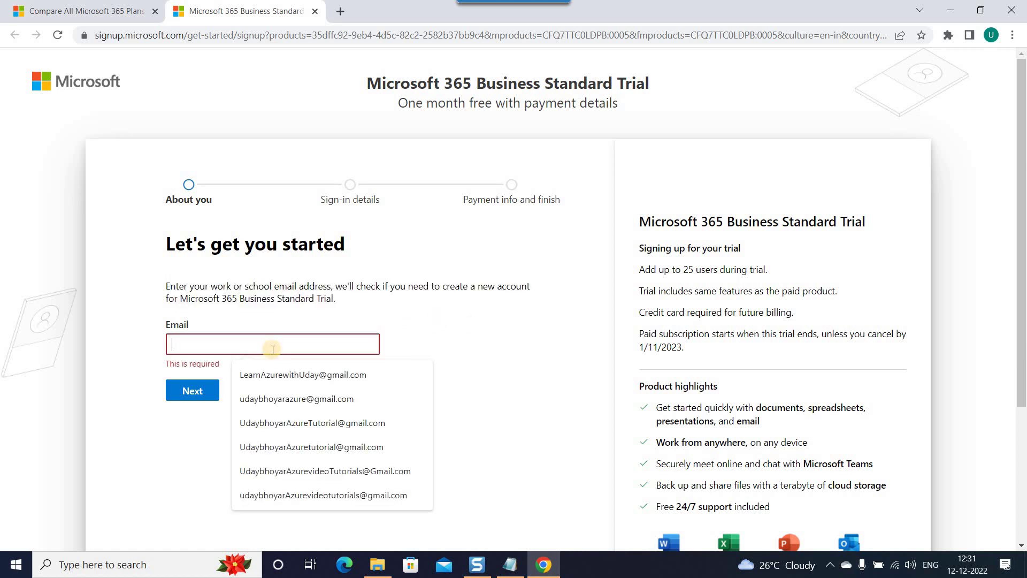
{"action": "left_click", "coordinate": [536, 325]}
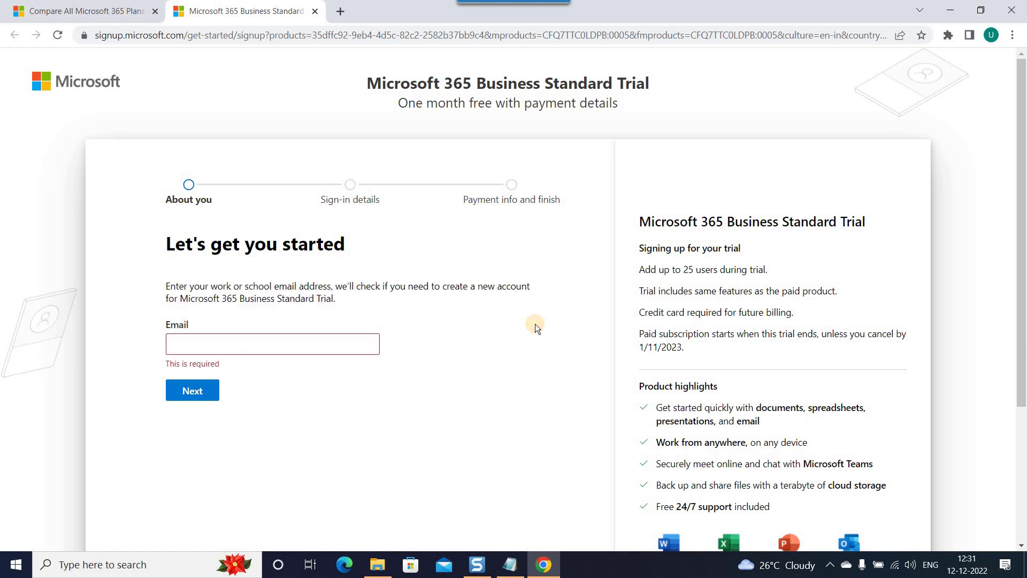
{"action": "key", "text": "Tab"}
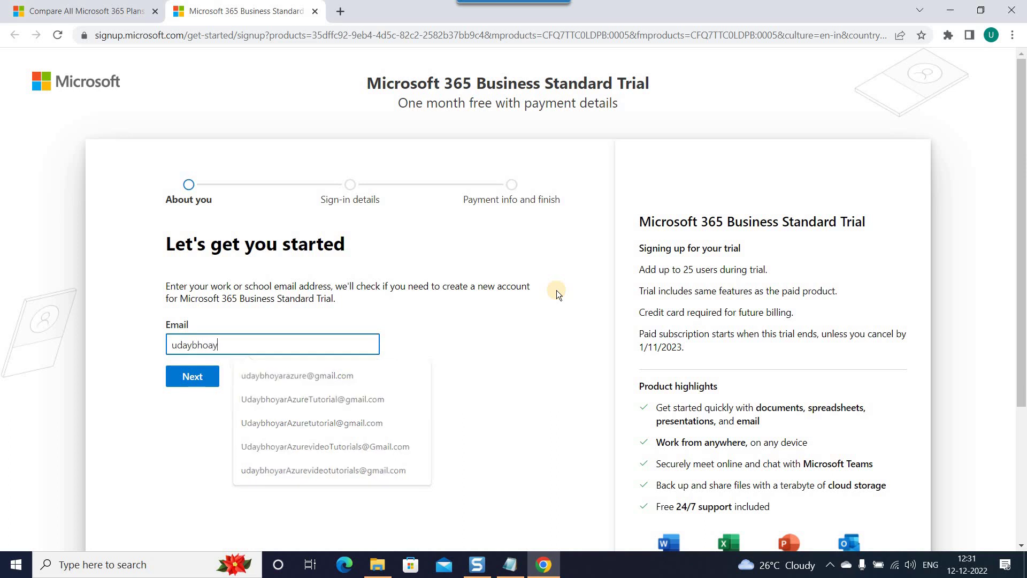
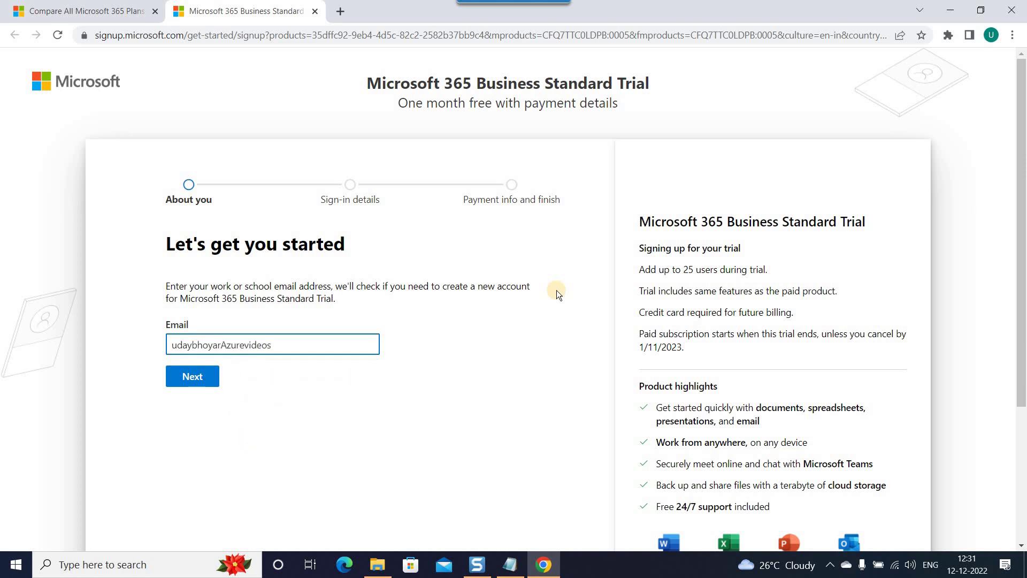
{"action": "left_click_drag", "start_coordinate": [343, 345], "coordinate": [118, 342]}
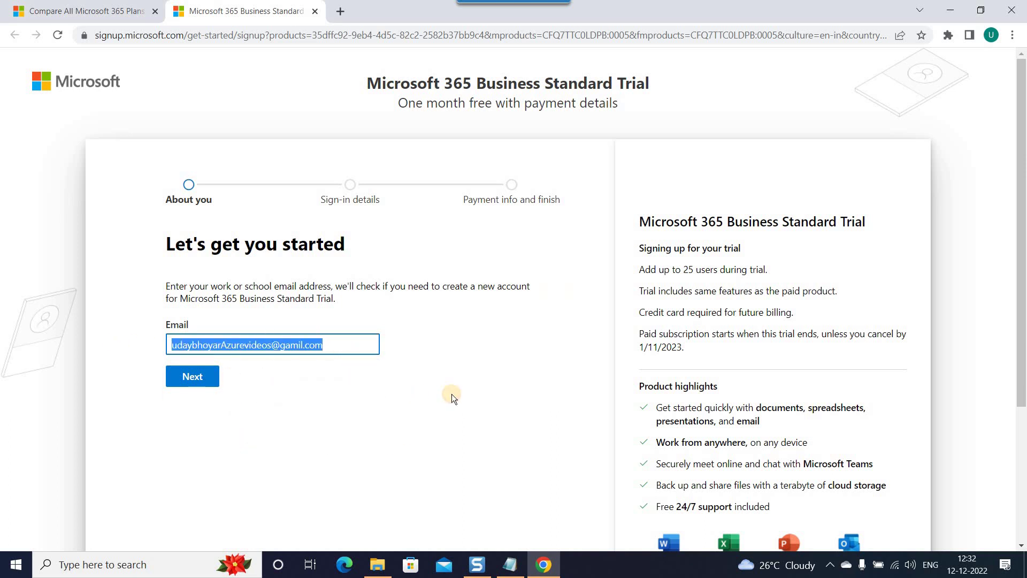
{"action": "left_click", "coordinate": [349, 409]}
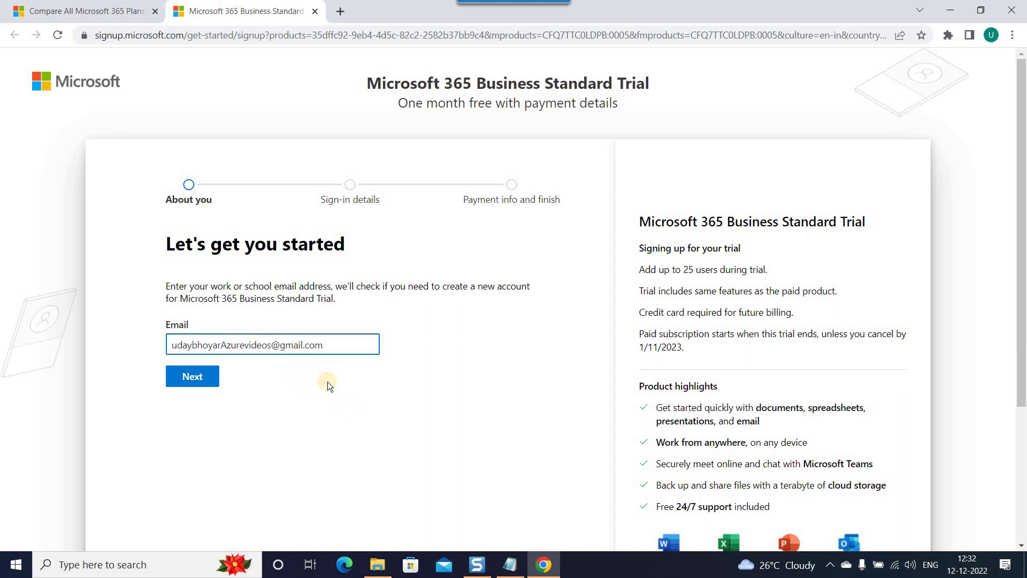
{"action": "left_click", "coordinate": [340, 349]}
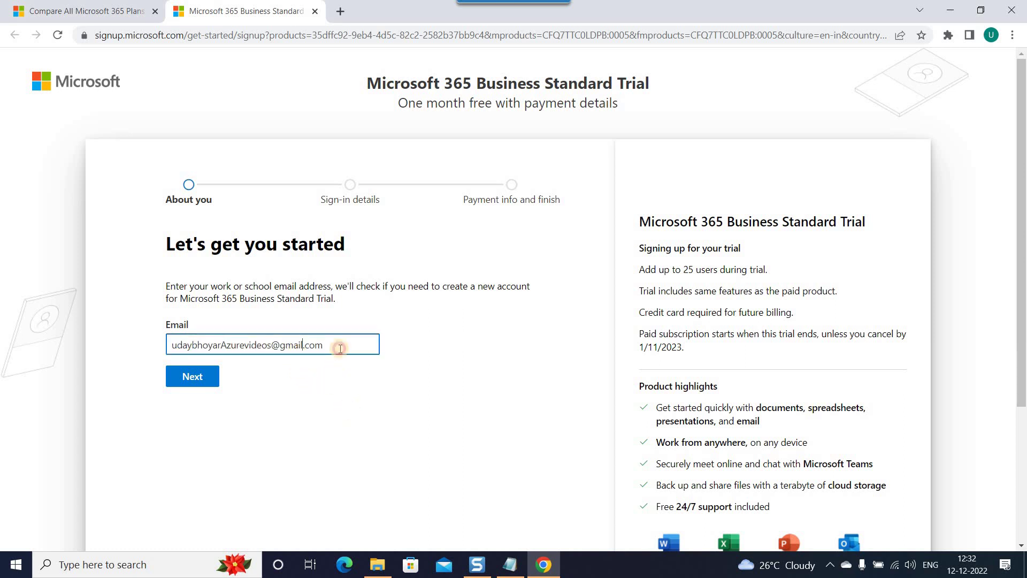
{"action": "left_click", "coordinate": [330, 405]}
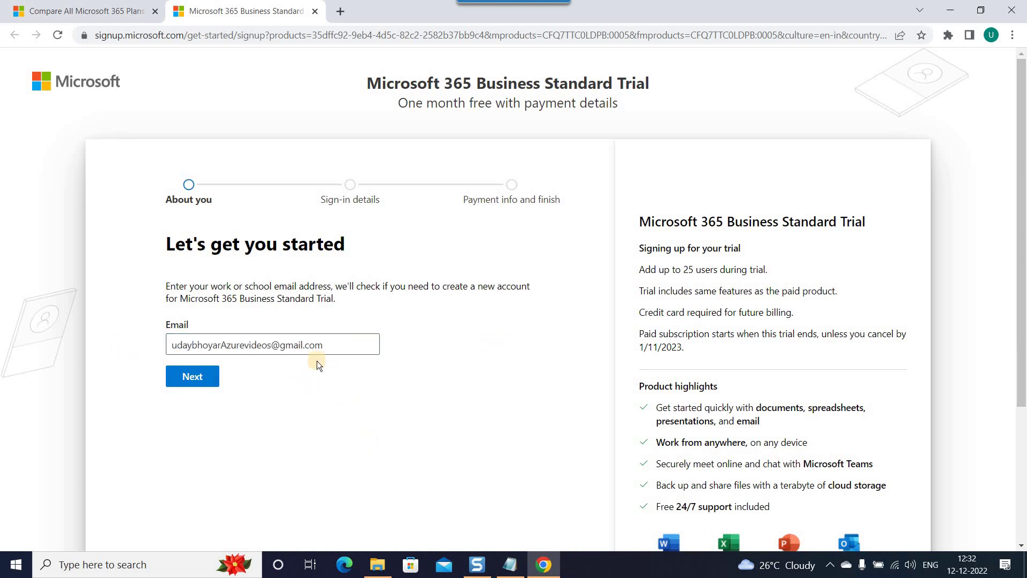
{"action": "double_click", "coordinate": [188, 347]}
{"action": "left_click", "coordinate": [246, 425]}
Submit the email and choose to set up a new account.
{"action": "left_click", "coordinate": [194, 386]}
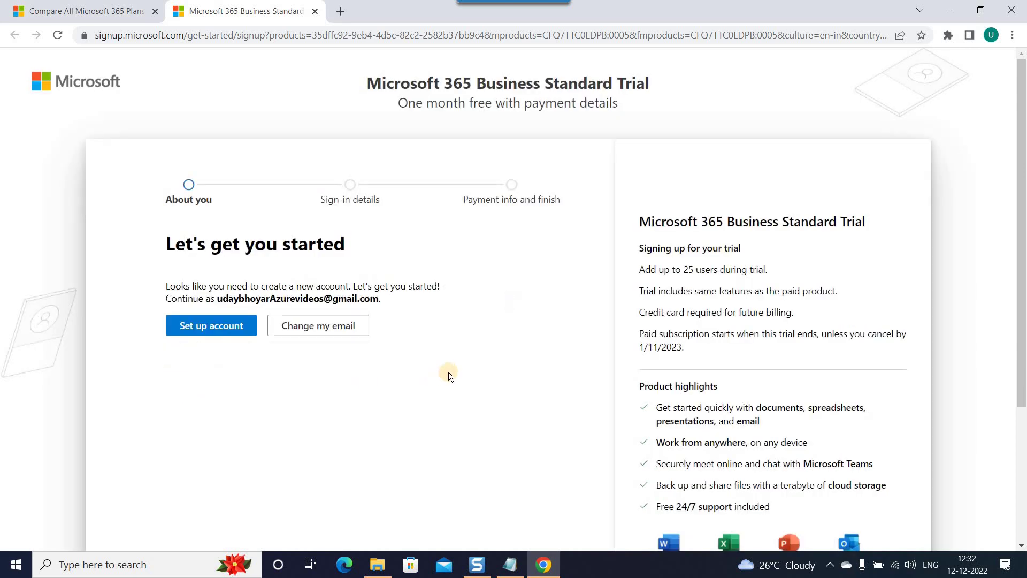
{"action": "left_click_drag", "start_coordinate": [165, 290], "coordinate": [436, 294]}
{"action": "left_click", "coordinate": [442, 325]}
{"action": "left_click_drag", "start_coordinate": [180, 287], "coordinate": [436, 296]}
{"action": "left_click", "coordinate": [439, 298]}
{"action": "left_click", "coordinate": [217, 334]}
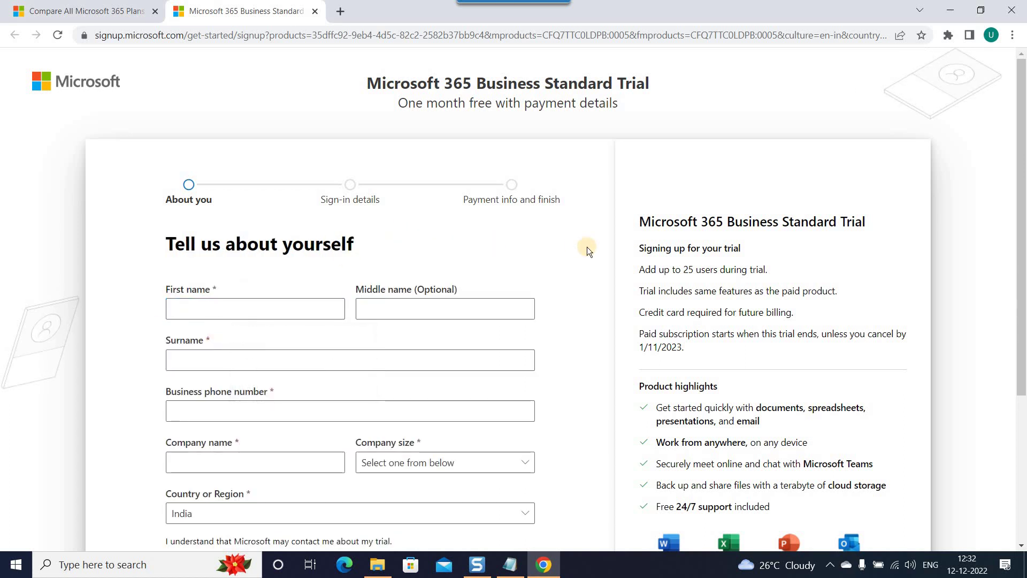
Enter the first name, surname and business phone number.
{"action": "left_click", "coordinate": [316, 304]}
{"action": "key", "text": "Tab"}
{"action": "key", "text": "Tab"}
{"action": "key", "text": "Tab"}
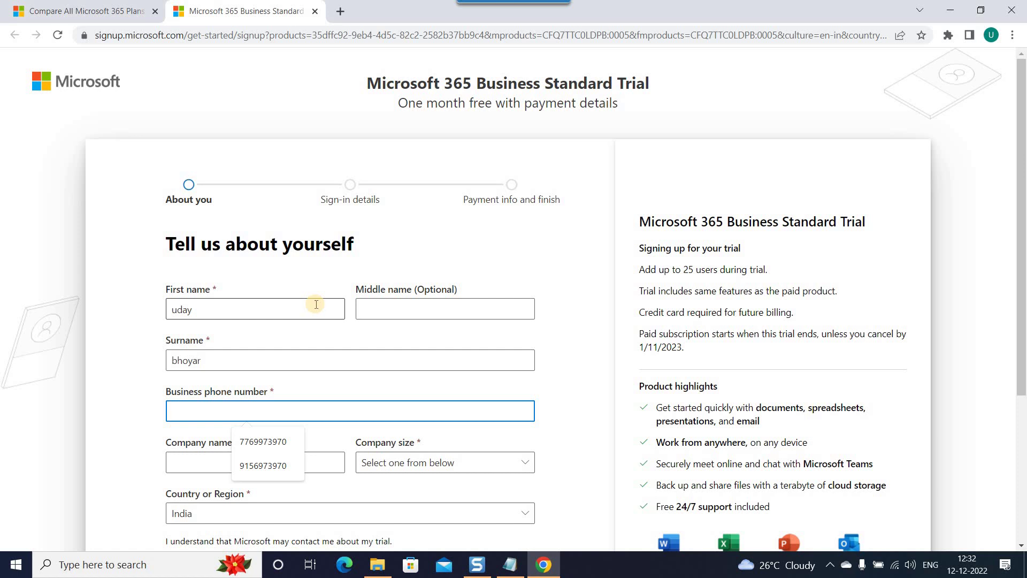
{"action": "key", "text": "Down"}
{"action": "key", "text": "Return"}
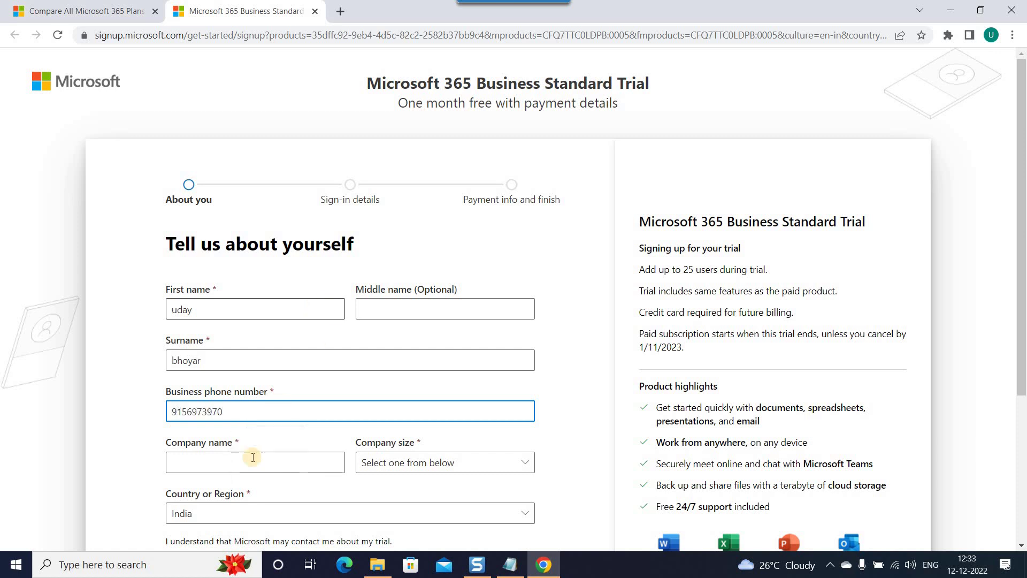
Set company name AzureVideo and company size 2-4 people, then submit the details.
{"action": "left_click", "coordinate": [255, 460]}
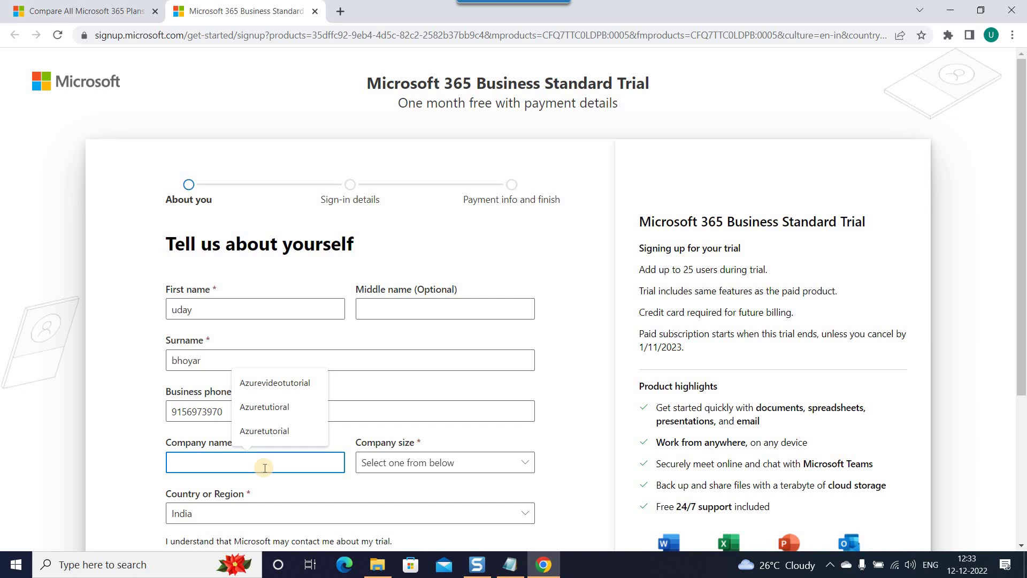
{"action": "type", "text": "AzureVideo"}
{"action": "key", "text": "Tab"}
{"action": "left_click", "coordinate": [436, 464]}
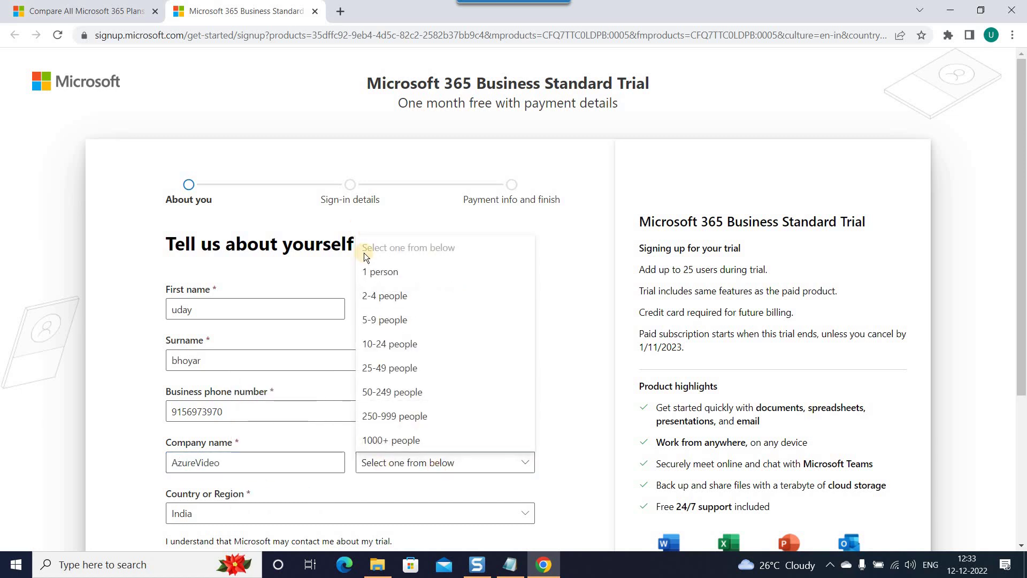
{"action": "left_click", "coordinate": [414, 294]}
{"action": "scroll", "coordinate": [531, 375], "scroll_direction": "down", "scroll_amount": 4}
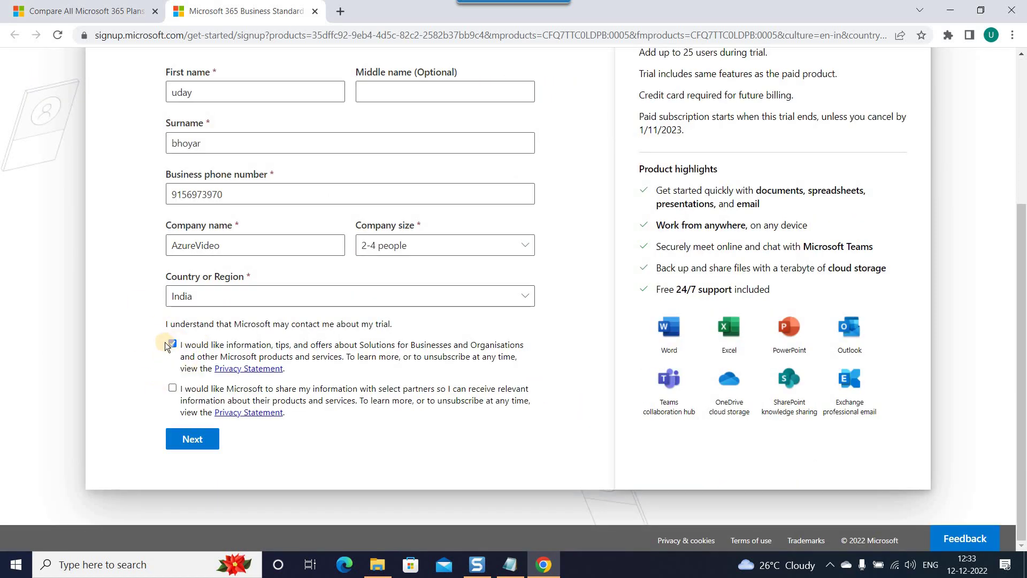
{"action": "left_click", "coordinate": [208, 445]}
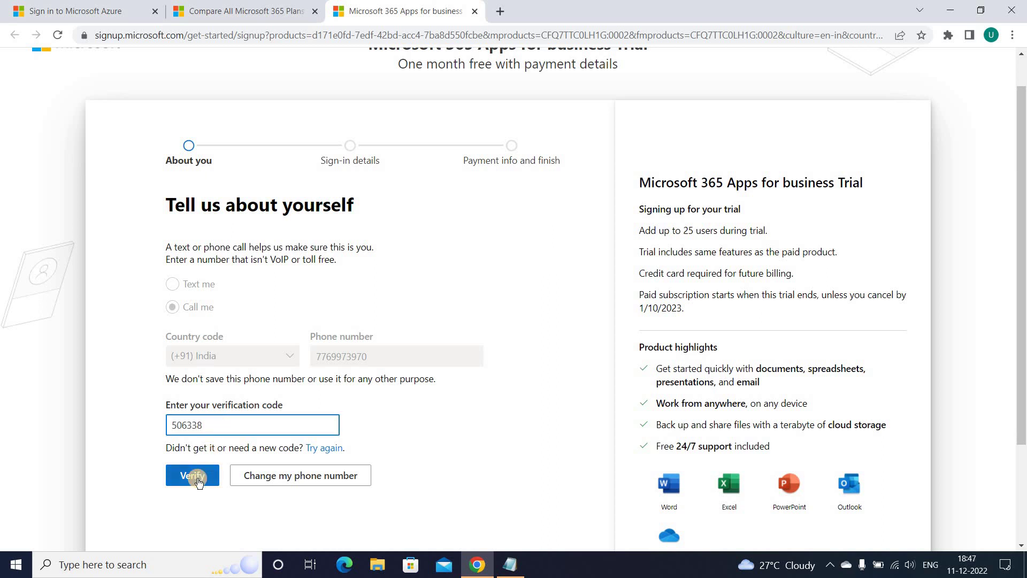
Verify the texted code to continue to the sign-in details step.
{"action": "left_click", "coordinate": [198, 479]}
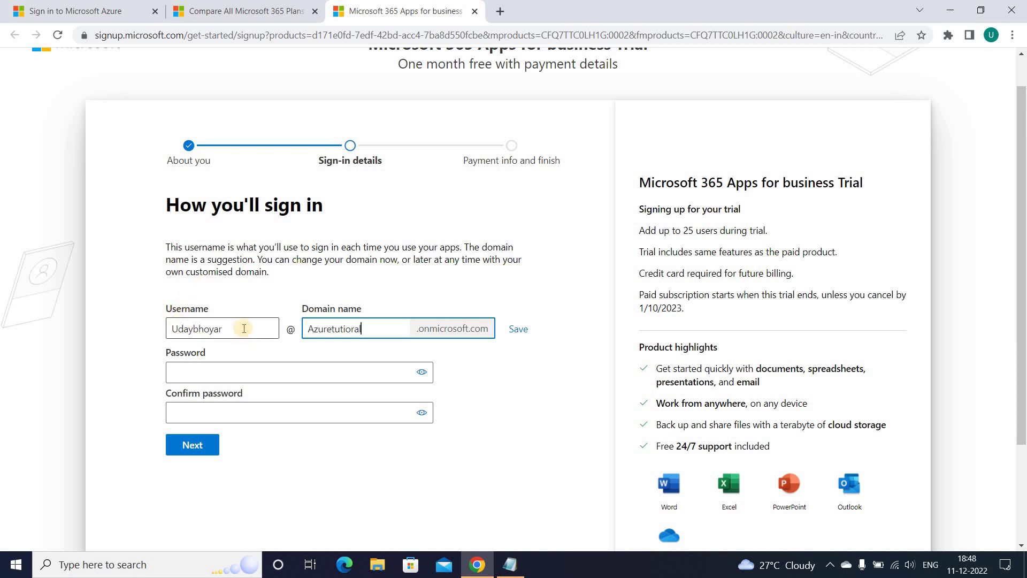
Review the suggested domain, enter and confirm the account password, and submit.
{"action": "left_click_drag", "start_coordinate": [362, 328], "coordinate": [304, 330]}
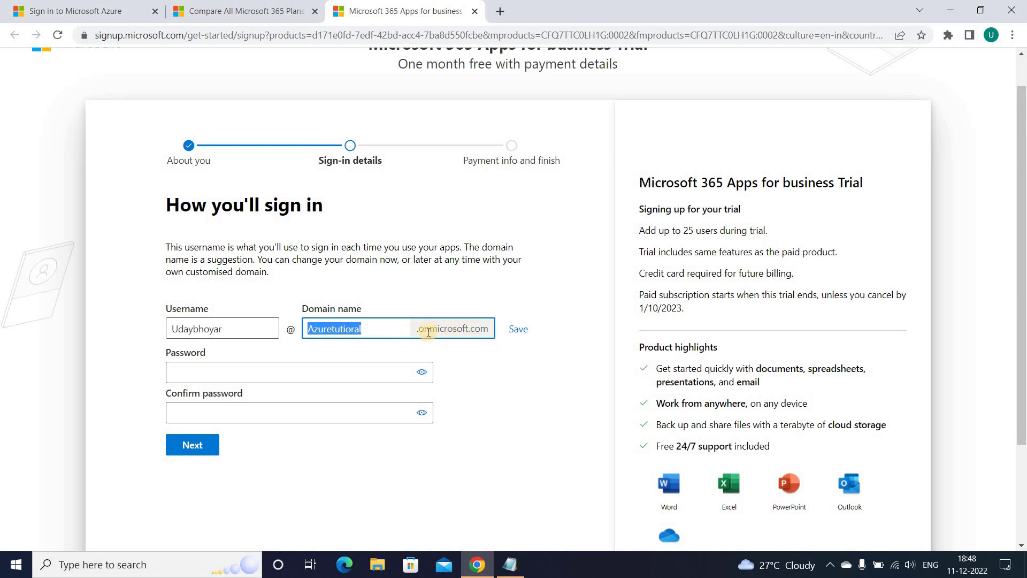
{"action": "left_click", "coordinate": [340, 370]}
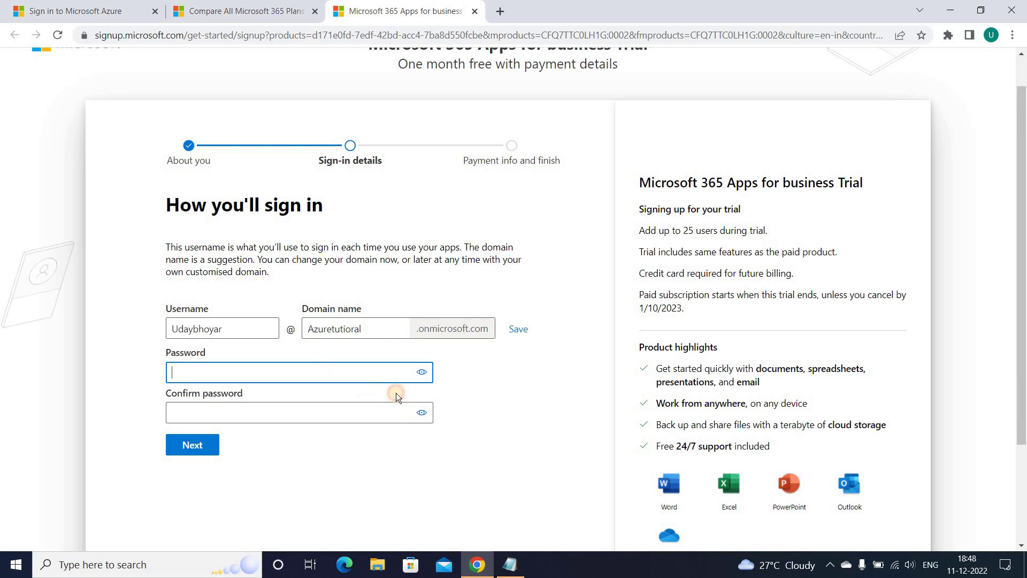
{"action": "type", "text": "••••••••••"}
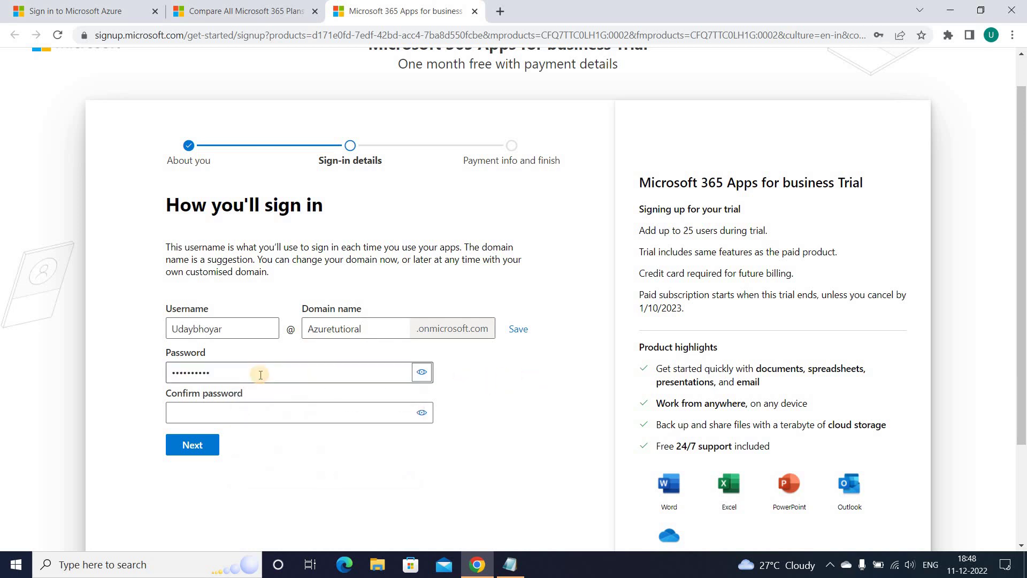
{"action": "left_click_drag", "start_coordinate": [235, 372], "coordinate": [105, 381]}
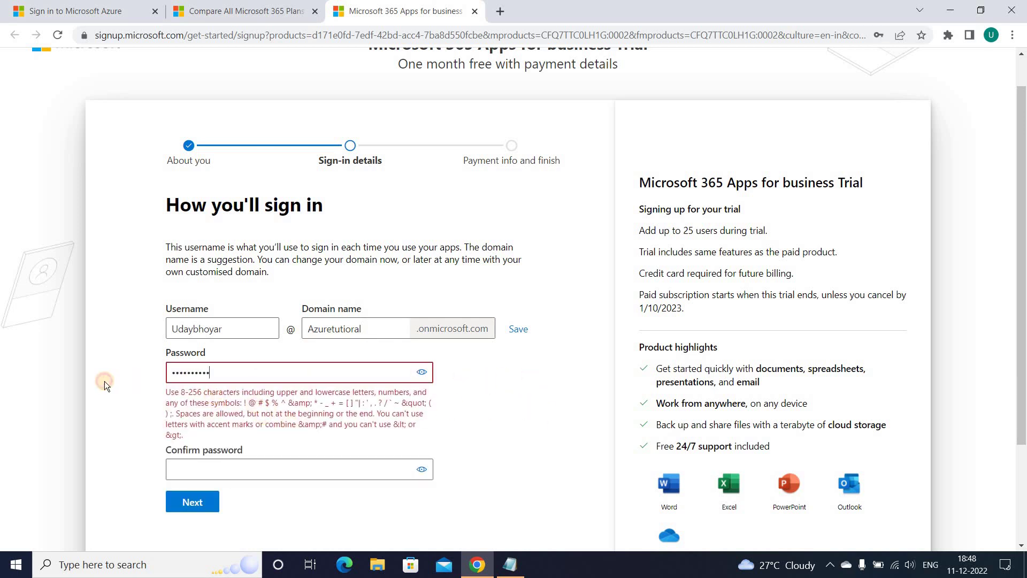
{"action": "type", "text": "••••••••••"}
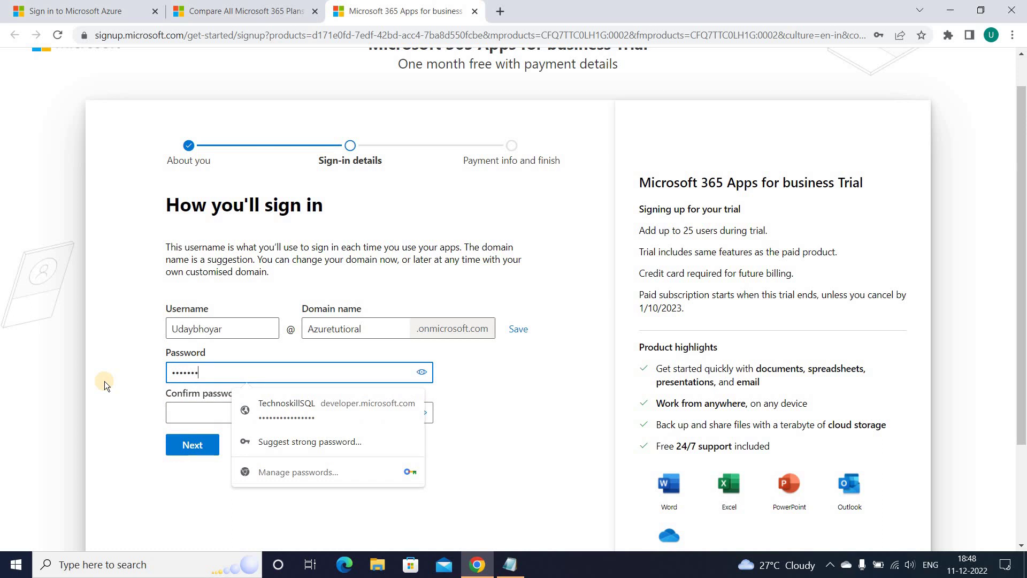
{"action": "type", "text": "•"}
{"action": "key", "text": "Tab"}
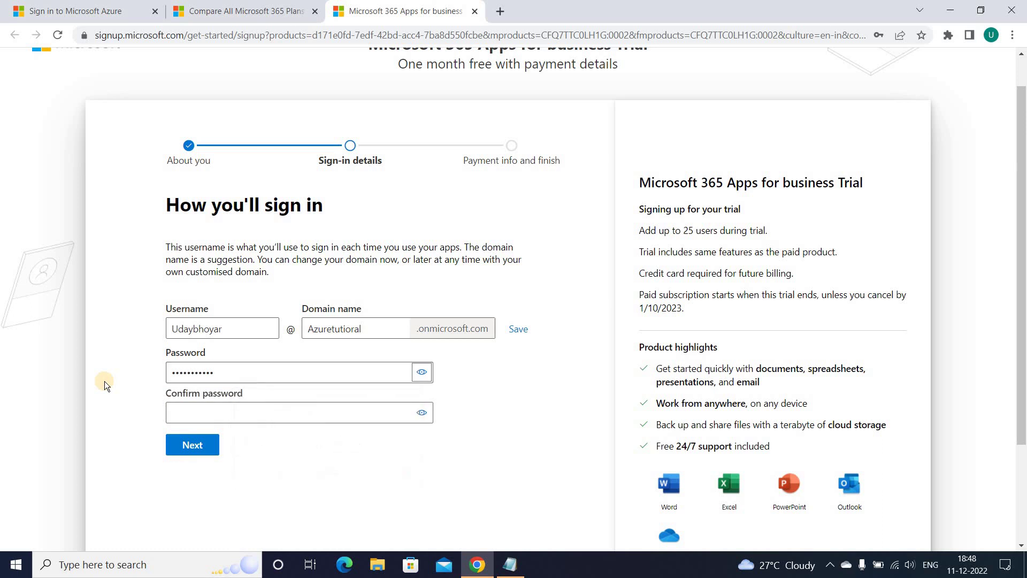
{"action": "left_click", "coordinate": [233, 416]}
{"action": "type", "text": "•••••••"}
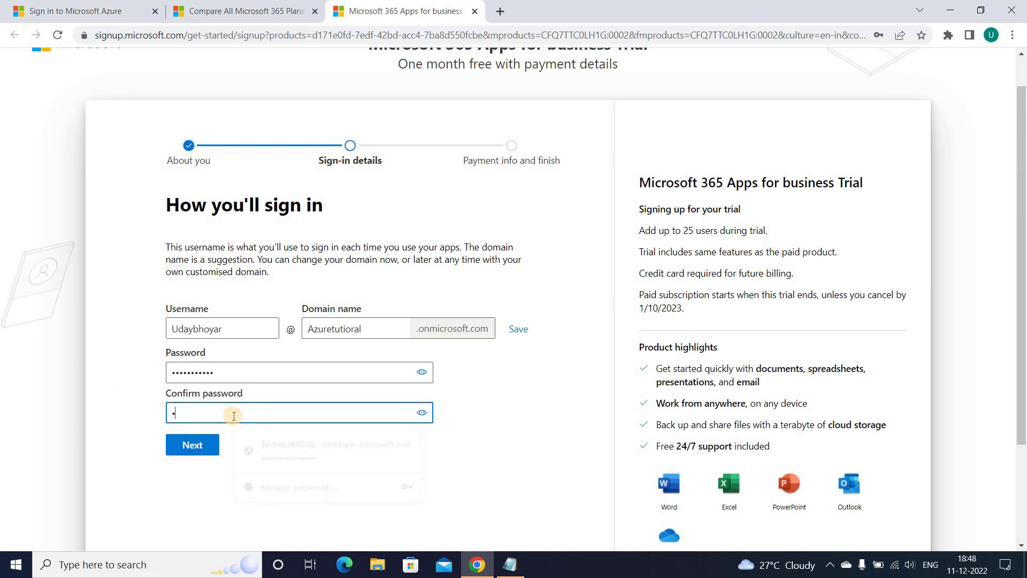
{"action": "type", "text": "••••"}
{"action": "left_click", "coordinate": [177, 449]}
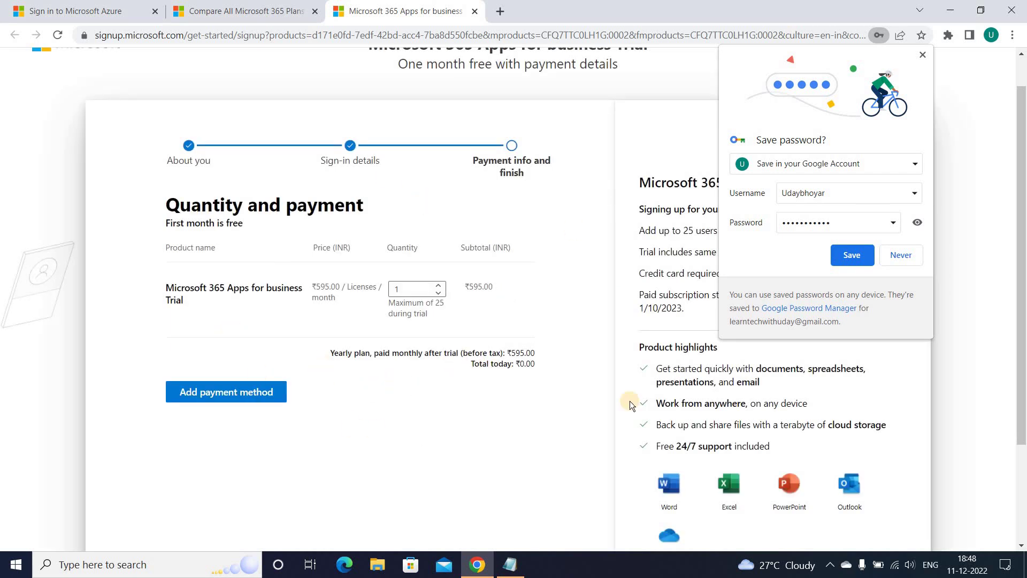
Decline Chrome's save-password offer and scroll through the Quantity and payment page.
{"action": "left_click", "coordinate": [921, 56]}
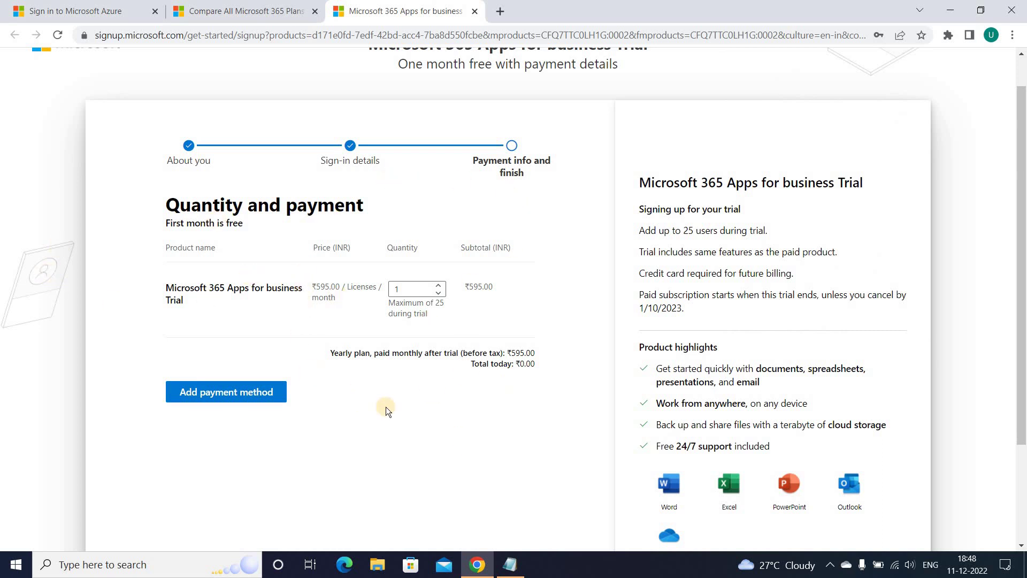
{"action": "scroll", "coordinate": [293, 104], "scroll_direction": "up", "scroll_amount": 1}
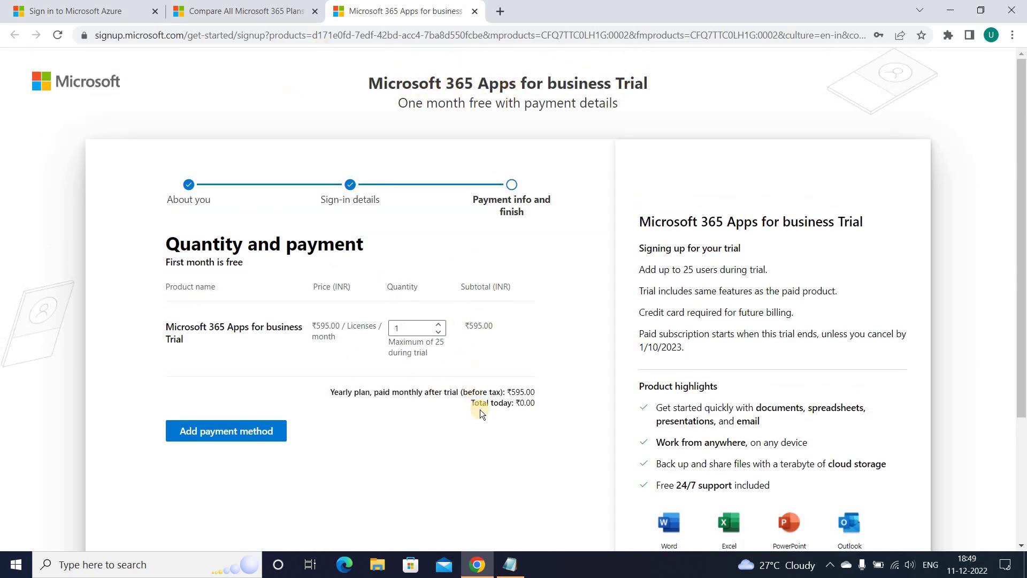
{"action": "scroll", "coordinate": [479, 409], "scroll_direction": "down", "scroll_amount": 3}
{"action": "scroll", "coordinate": [372, 333], "scroll_direction": "up", "scroll_amount": 3}
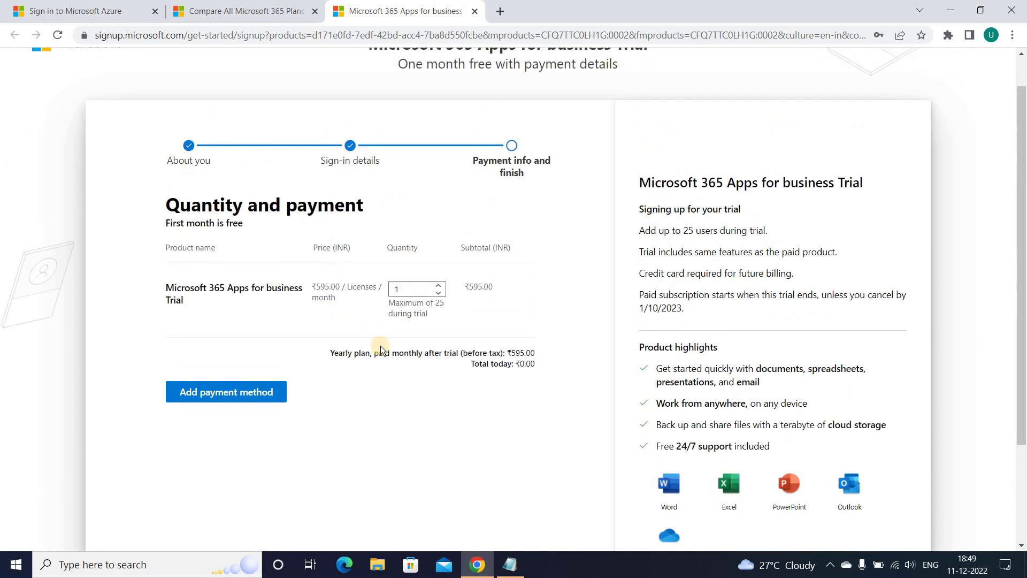
{"action": "scroll", "coordinate": [401, 361], "scroll_direction": "up", "scroll_amount": 1}
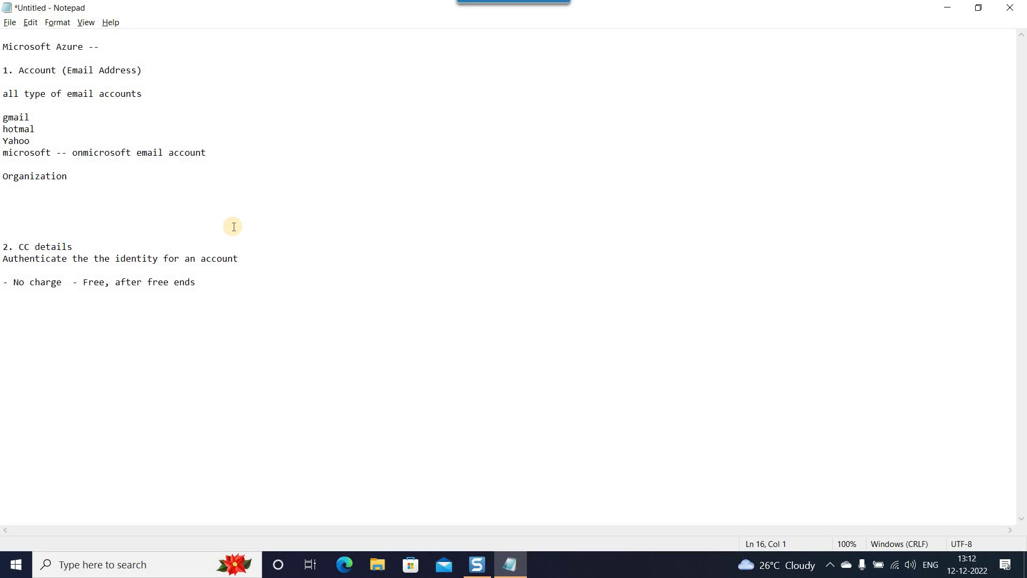
Add the new onmicrosoft.com sign-in address to the notes.
{"action": "left_click_drag", "start_coordinate": [231, 224], "coordinate": [172, 190]}
{"action": "left_click", "coordinate": [173, 190]}
{"action": "left_click", "coordinate": [229, 297]}
{"action": "left_click", "coordinate": [280, 287]}
{"action": "left_click", "coordinate": [5, 231], "text": "shift"}
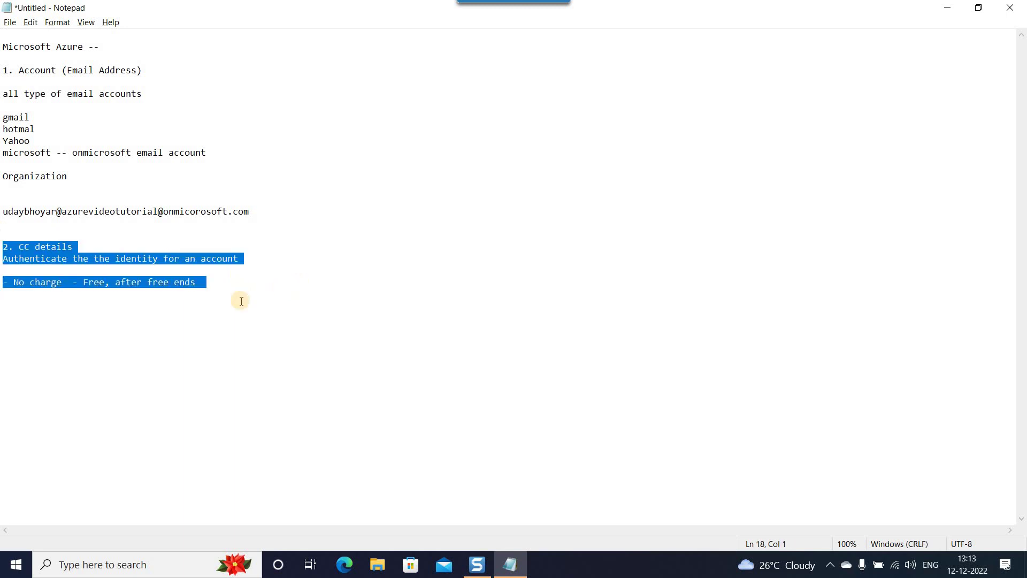
{"action": "left_click", "coordinate": [278, 290]}
Add a dashed separator line, then a 'benefit' heading with Paid and Free lines.
{"action": "type", "text": "--------------------------------------------------------------------"}
{"action": "key", "text": "Return"}
{"action": "key", "text": "Return"}
{"action": "key", "text": "Return"}
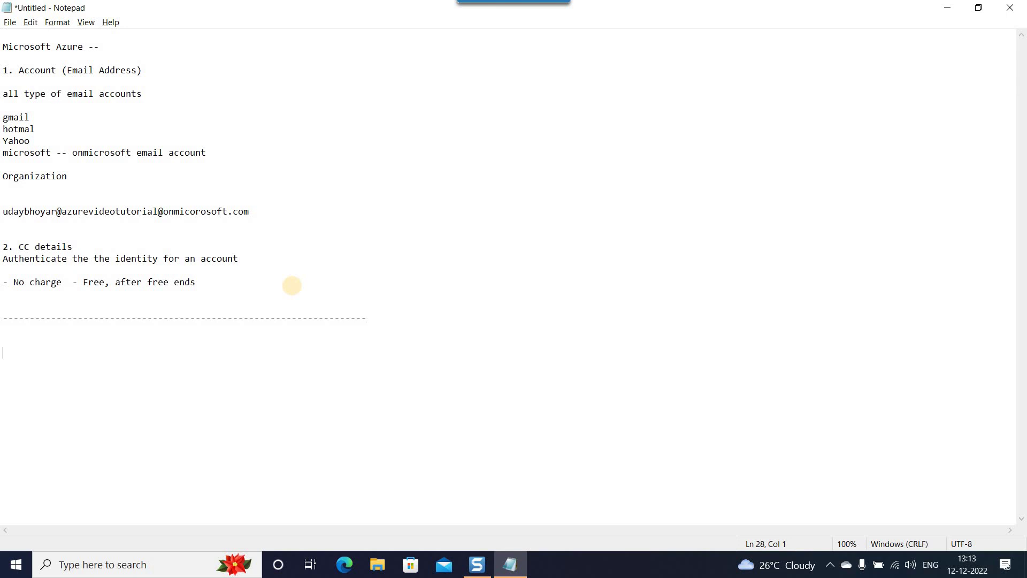
{"action": "type", "text": "benefit"}
{"action": "key", "text": "Return"}
{"action": "key", "text": "Return"}
{"action": "type", "text": "Paid "}
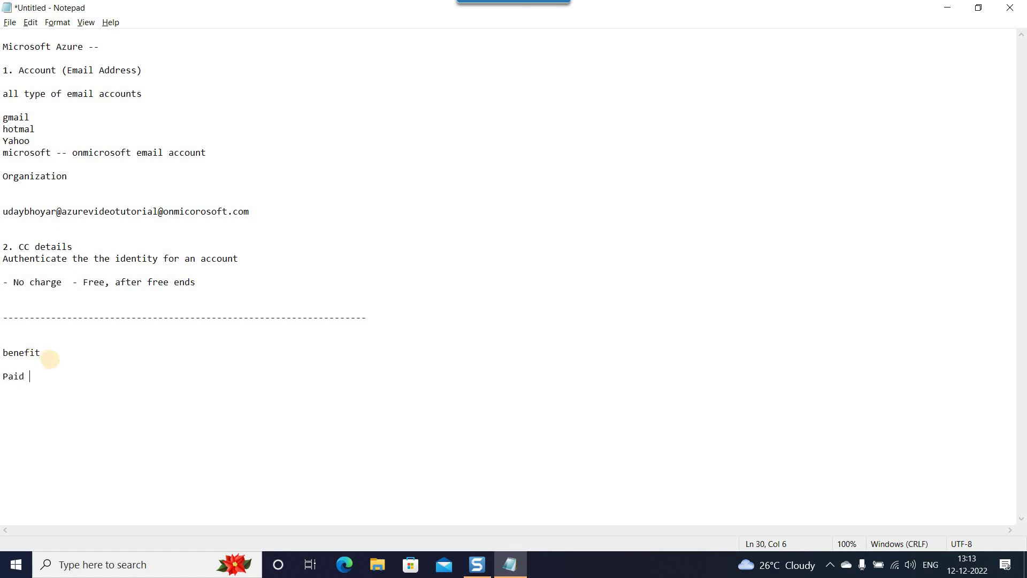
{"action": "type", "text": "Free"}
{"action": "key", "text": "Home"}
{"action": "key", "text": "Return"}
{"action": "key", "text": "Up"}
{"action": "key", "text": "Return"}
List '100+ services Micorsoft azure' with IAAS, PAAS, SAAS, plus a 25+ free services line.
{"action": "type", "text": "1"}
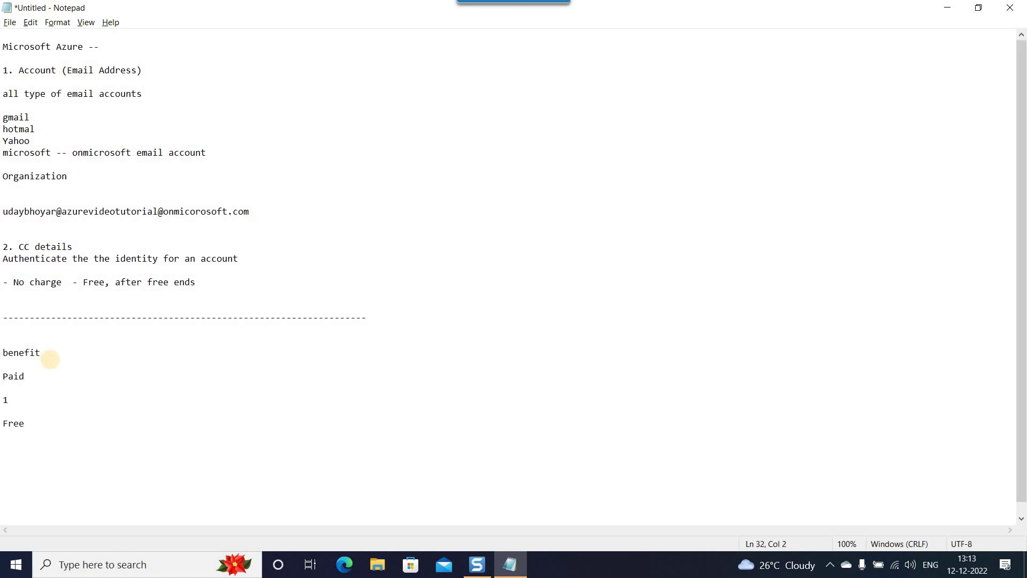
{"action": "key", "text": "Return"}
{"action": "key", "text": "Return"}
{"action": "key", "text": "Up"}
{"action": "type", "text": "1"}
{"action": "key", "text": "BackSpace"}
{"action": "type", "text": "100+ services"}
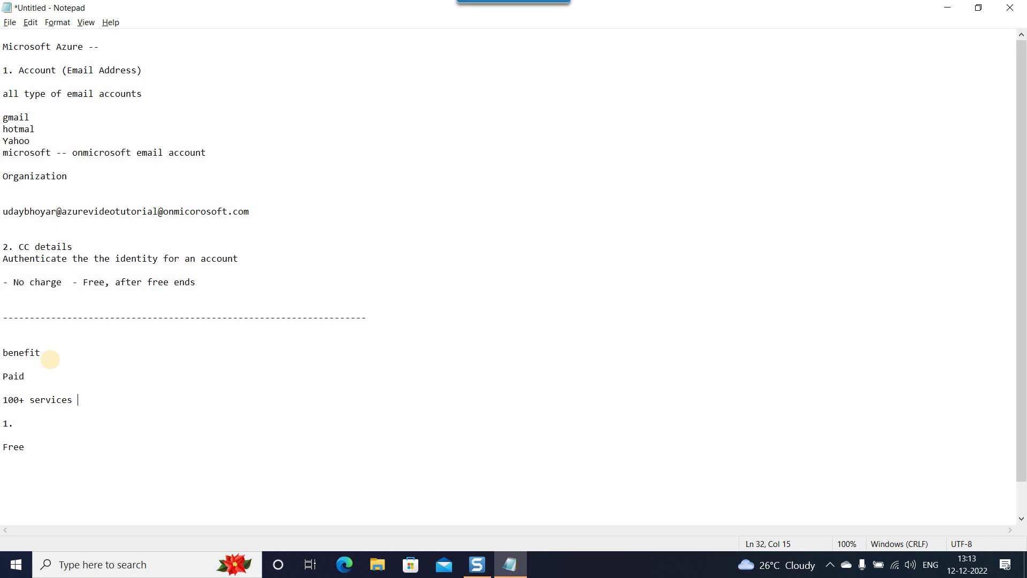
{"action": "type", "text": " Micorsoft azure"}
{"action": "key", "text": "Down"}
{"action": "key", "text": "Return"}
{"action": "key", "text": "Up"}
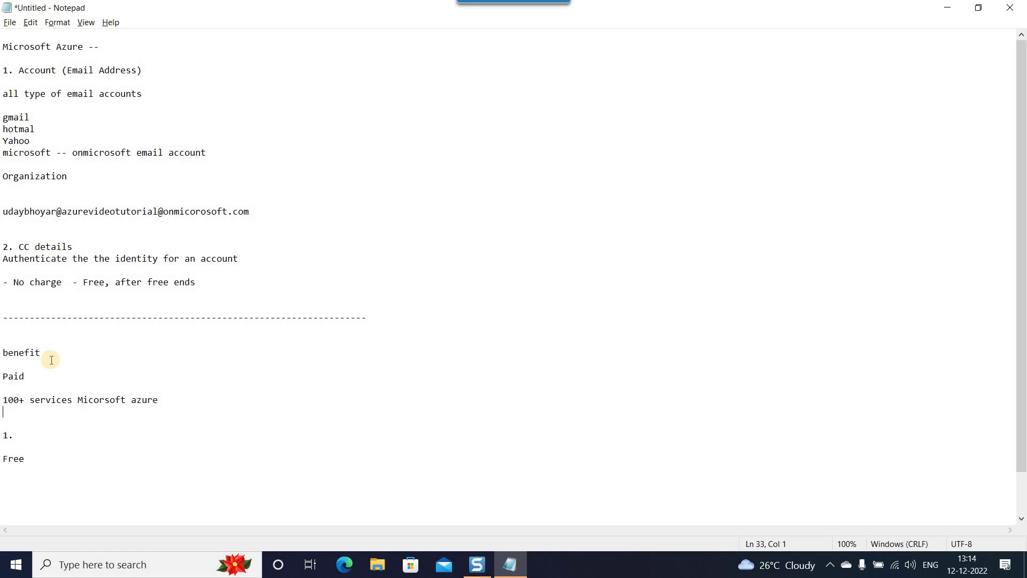
{"action": "type", "text": "IAAS"}
{"action": "key", "text": "Return"}
{"action": "type", "text": "PAAS"}
{"action": "key", "text": "Return"}
{"action": "type", "text": "SAAS"}
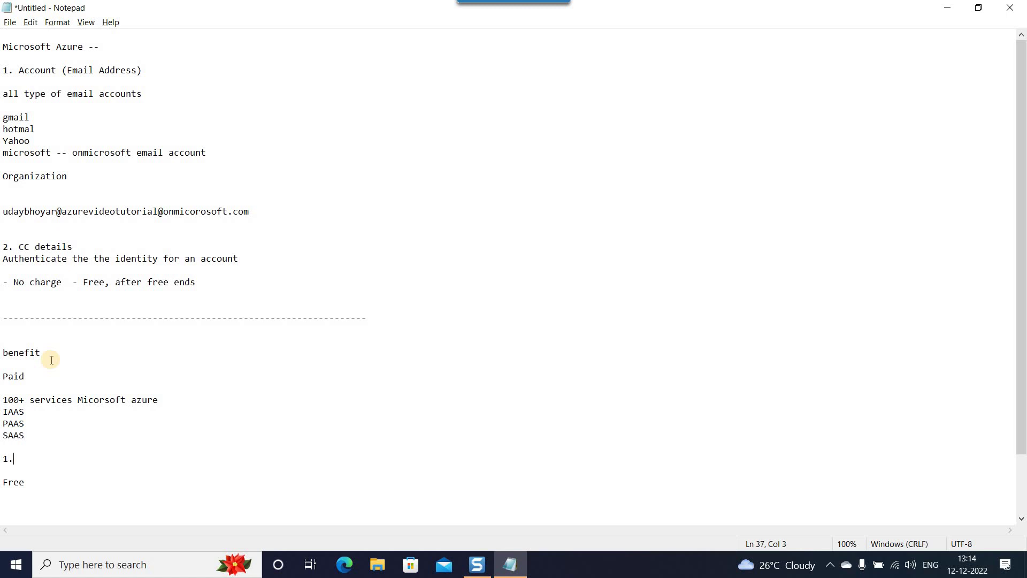
{"action": "type", "text": "25"}
{"action": "type", "text": "+ervices "}
{"action": "type", "text": "free "}
{"action": "type", "text": "paids"}
Correct item 1 to read '25+ services free always', Tab-indented after its number.
{"action": "key", "text": "Delete"}
{"action": "key", "text": "BackSpace"}
{"action": "key", "text": "BackSpace"}
{"action": "key", "text": "BackSpace"}
{"action": "key", "text": "BackSpace"}
{"action": "key", "text": "BackSpace"}
{"action": "type", "text": ",  always ,"}
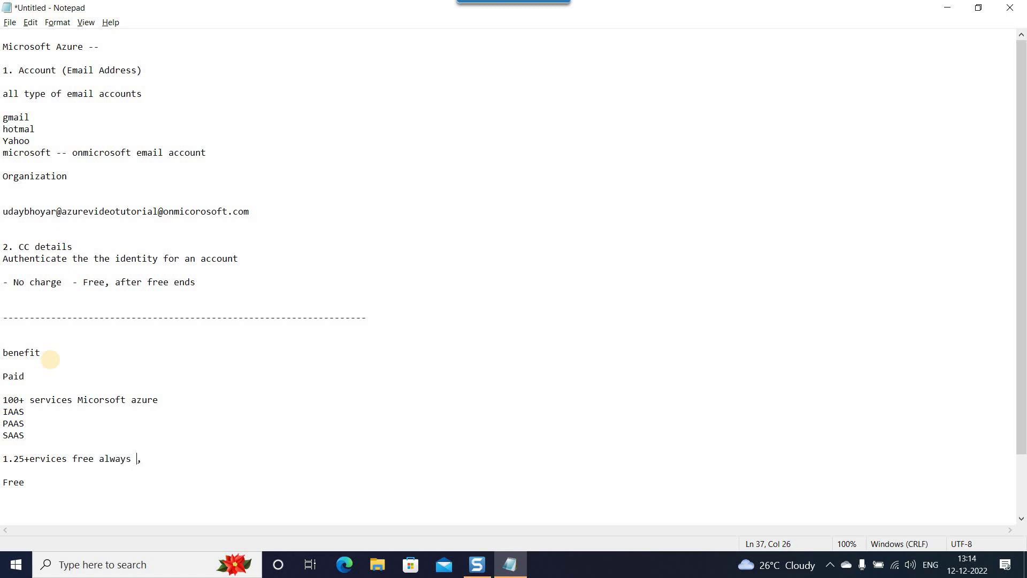
{"action": "left_click", "coordinate": [166, 460]}
{"action": "scroll", "coordinate": [133, 401], "scroll_direction": "down", "scroll_amount": 2}
{"action": "left_click", "coordinate": [13, 389]}
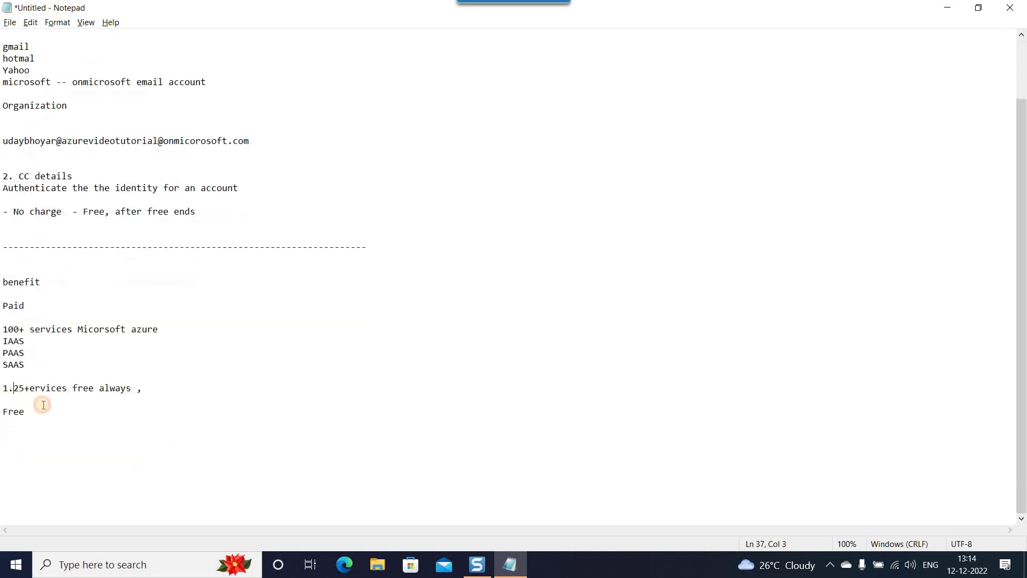
{"action": "key", "text": "Tab"}
{"action": "left_click", "coordinate": [62, 388]}
{"action": "type", "text": "s"}
{"action": "left_click", "coordinate": [208, 388]}
Add item 2, '25+ Serices free for 12 Months', Tab-indented.
{"action": "key", "text": "Return"}
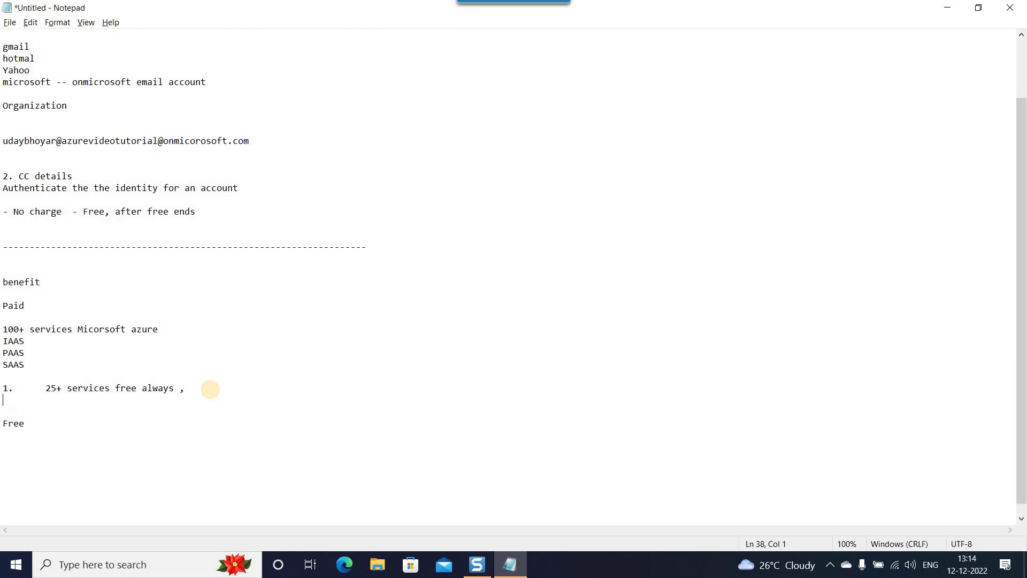
{"action": "type", "text": "2"}
{"action": "key", "text": "Tab"}
{"action": "type", "text": "25+ Serices free for 12 Months"}
{"action": "left_click", "coordinate": [48, 315]}
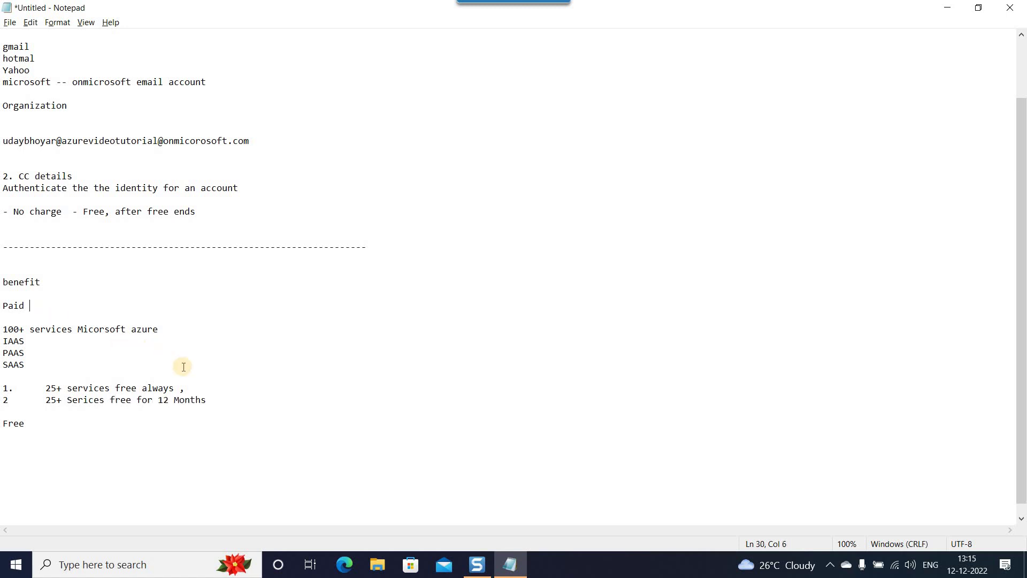
Add item 3, '50+ Service , charged based on the pay as you go method'.
{"action": "left_click", "coordinate": [228, 400]}
{"action": "key", "text": "Return"}
{"action": "type", "text": "3"}
{"action": "key", "text": "Tab"}
{"action": "type", "text": "50+ "}
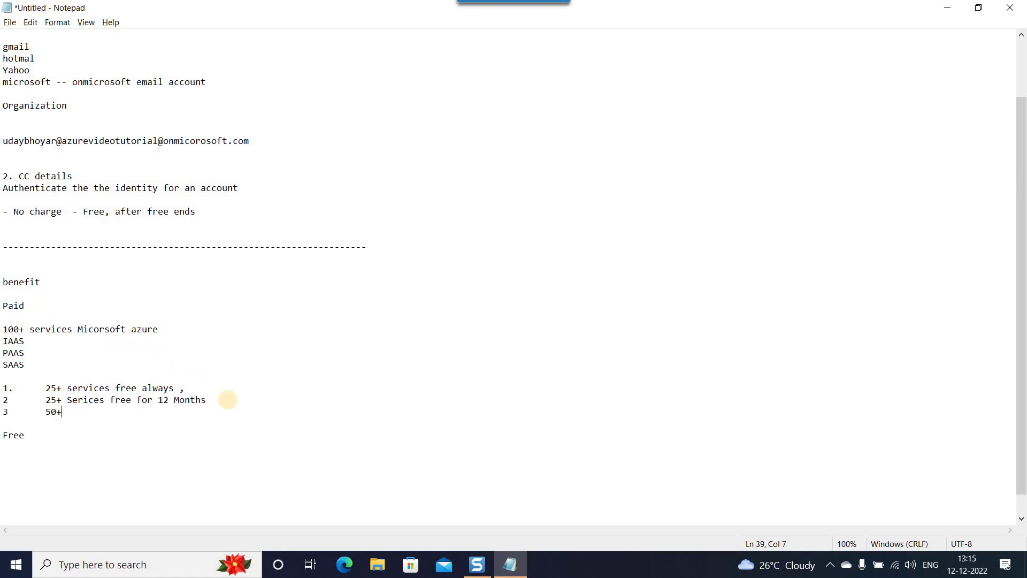
{"action": "type", "text": "Service , charged based on the pay as "}
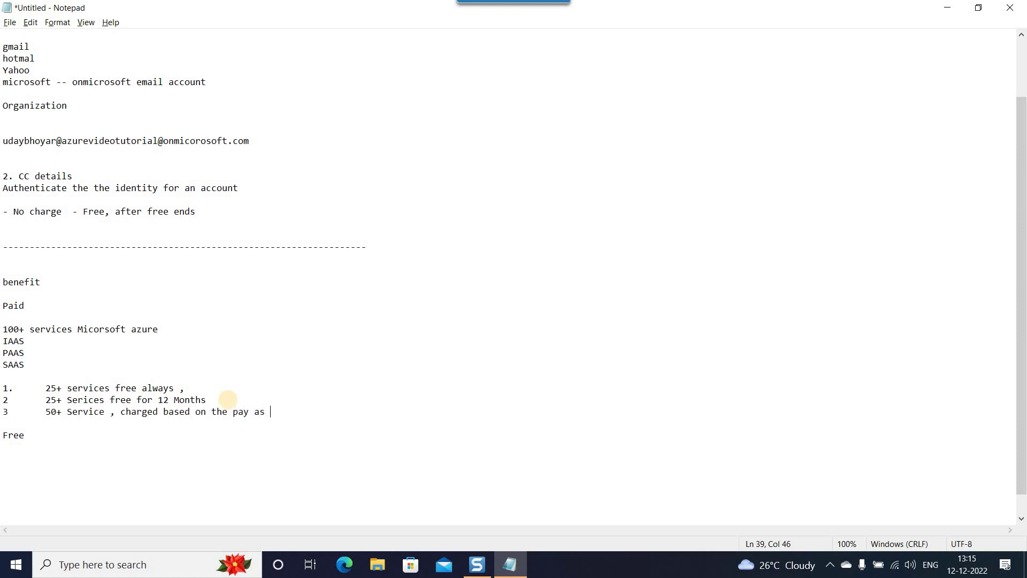
{"action": "type", "text": "you go method"}
Review the three paid items, then add a new line under the Free heading.
{"action": "left_click_drag", "start_coordinate": [234, 413], "coordinate": [310, 415]}
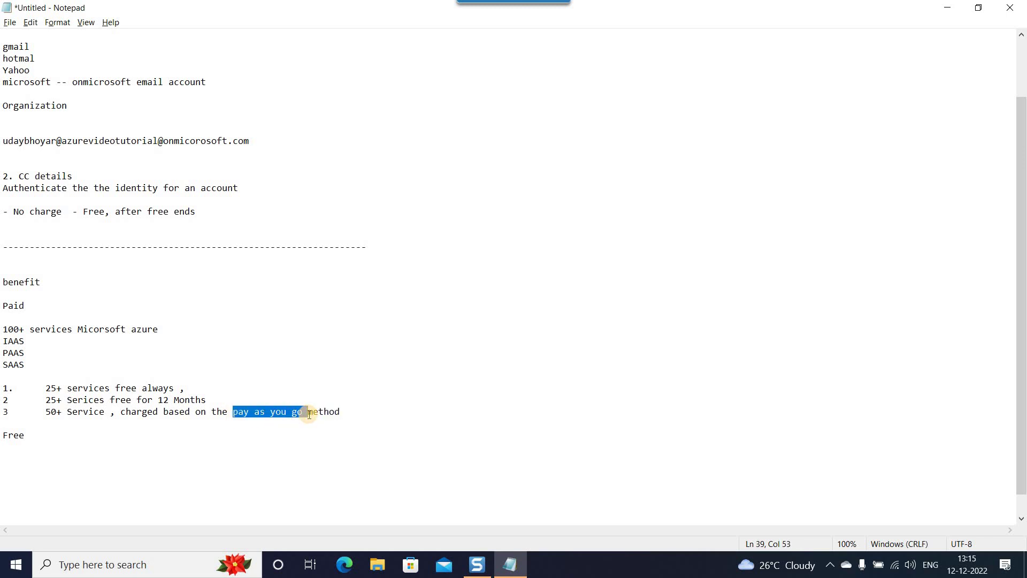
{"action": "left_click", "coordinate": [344, 413]}
{"action": "left_click_drag", "start_coordinate": [44, 414], "coordinate": [2, 415]}
{"action": "left_click", "coordinate": [105, 416]}
{"action": "left_click", "coordinate": [6, 389]}
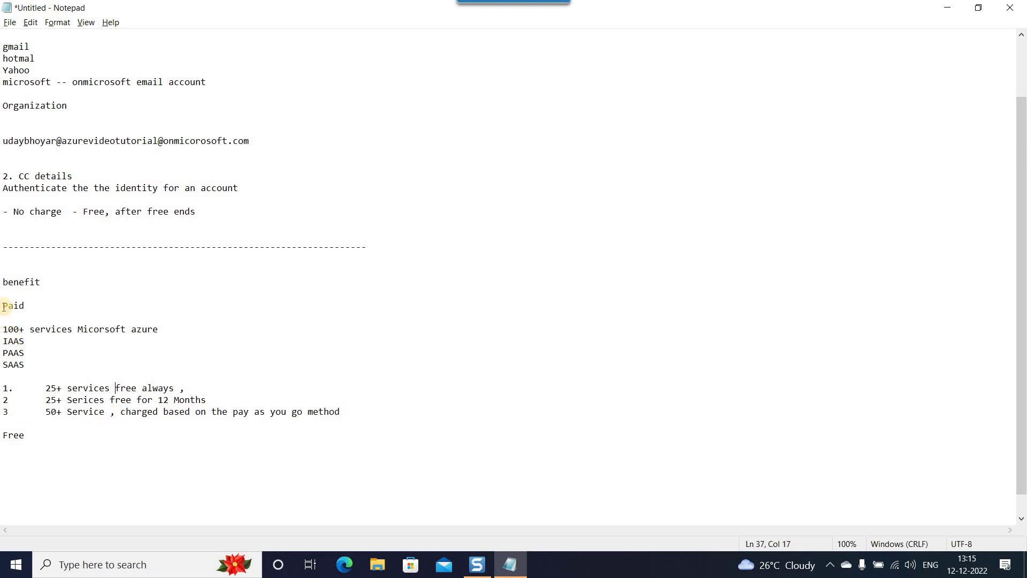
{"action": "left_click_drag", "start_coordinate": [2, 304], "coordinate": [436, 419]}
{"action": "left_click", "coordinate": [435, 418]}
{"action": "left_click", "coordinate": [63, 444]}
{"action": "key", "text": "Return"}
{"action": "key", "text": "Return"}
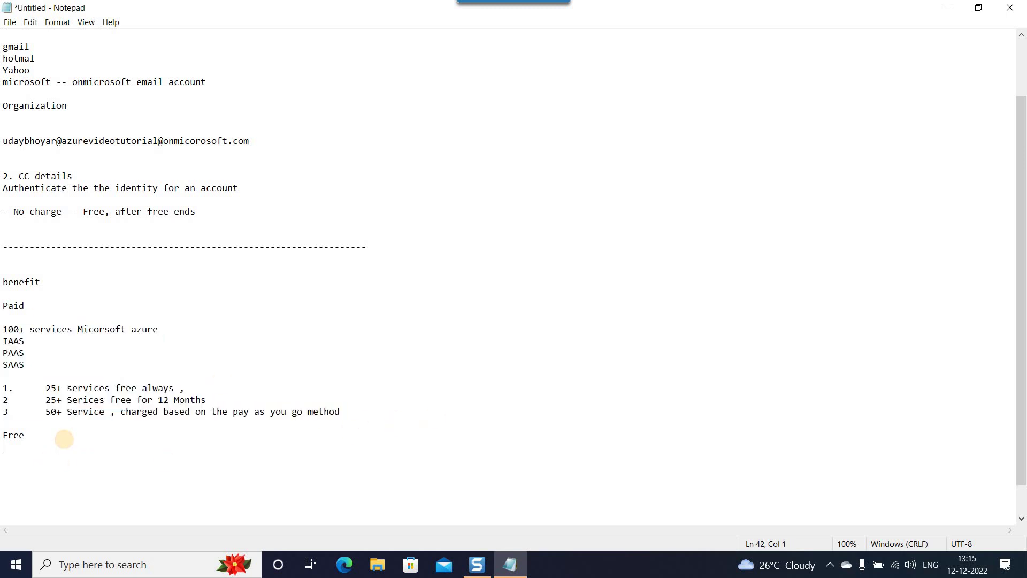
Start the Free list with item 1, '25+ services free always', Tab-indented.
{"action": "type", "text": "1."}
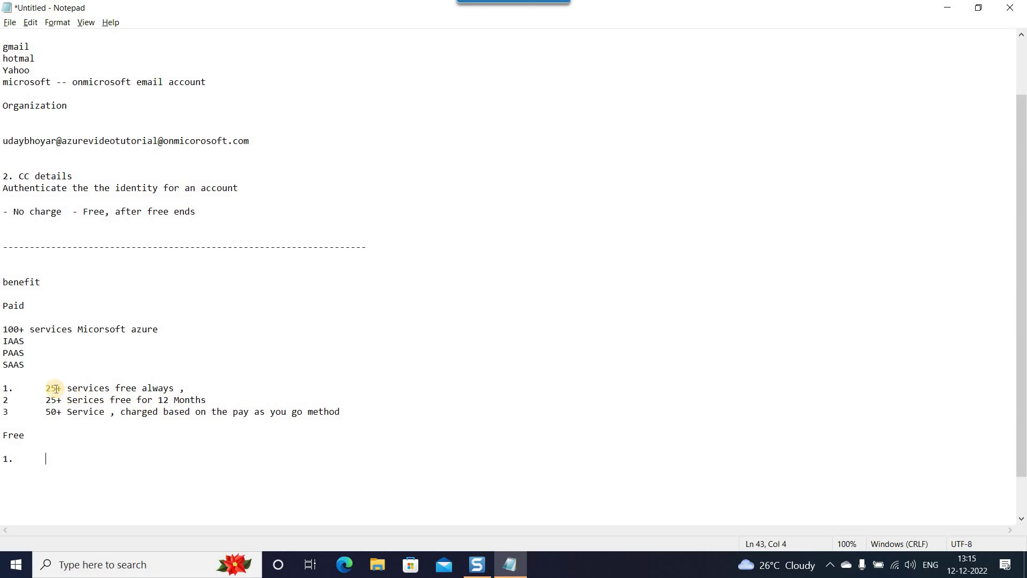
{"action": "left_click_drag", "start_coordinate": [45, 390], "coordinate": [189, 387]}
{"action": "key", "text": "ctrl+c"}
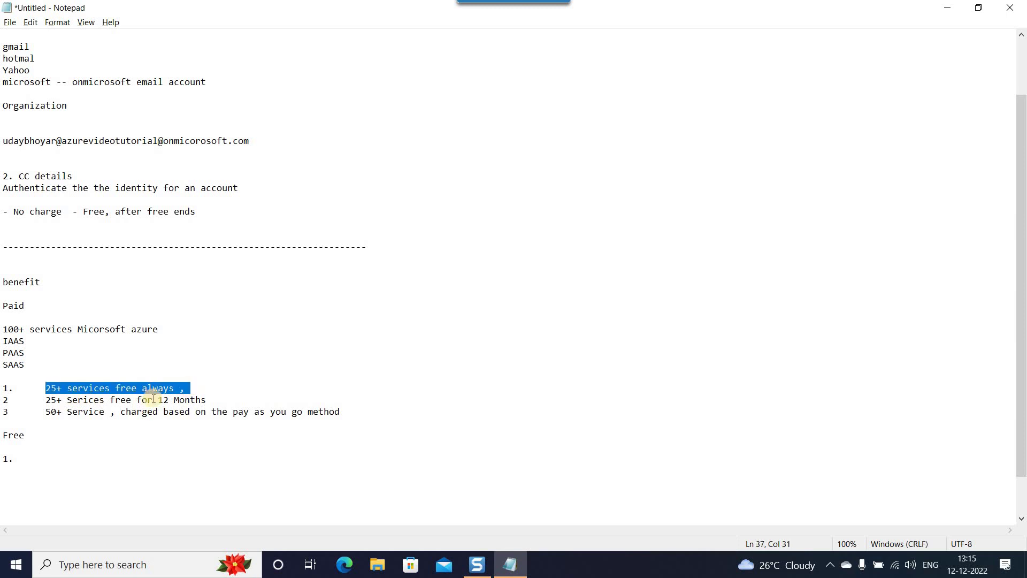
{"action": "left_click", "coordinate": [23, 459]}
{"action": "key", "text": "ctrl+v"}
{"action": "left_click", "coordinate": [16, 459]}
{"action": "key", "text": "Tab"}
{"action": "left_click", "coordinate": [234, 461]}
{"action": "key", "text": "Return"}
Add Free item 2, '25+ Serices free for 12 Months', copied from the paid list.
{"action": "type", "text": "2"}
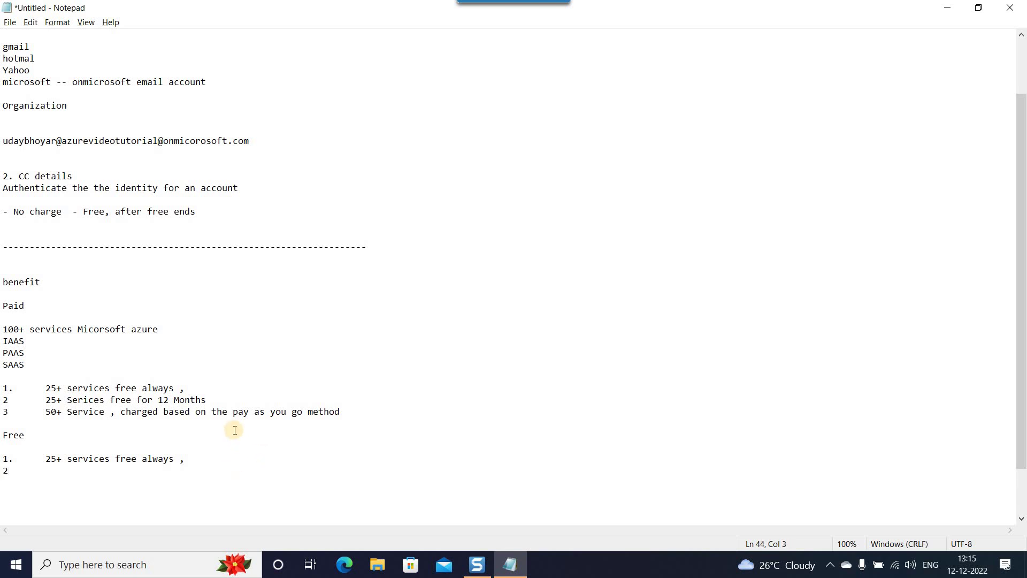
{"action": "left_click_drag", "start_coordinate": [211, 400], "coordinate": [32, 405]}
{"action": "key", "text": "ctrl+c"}
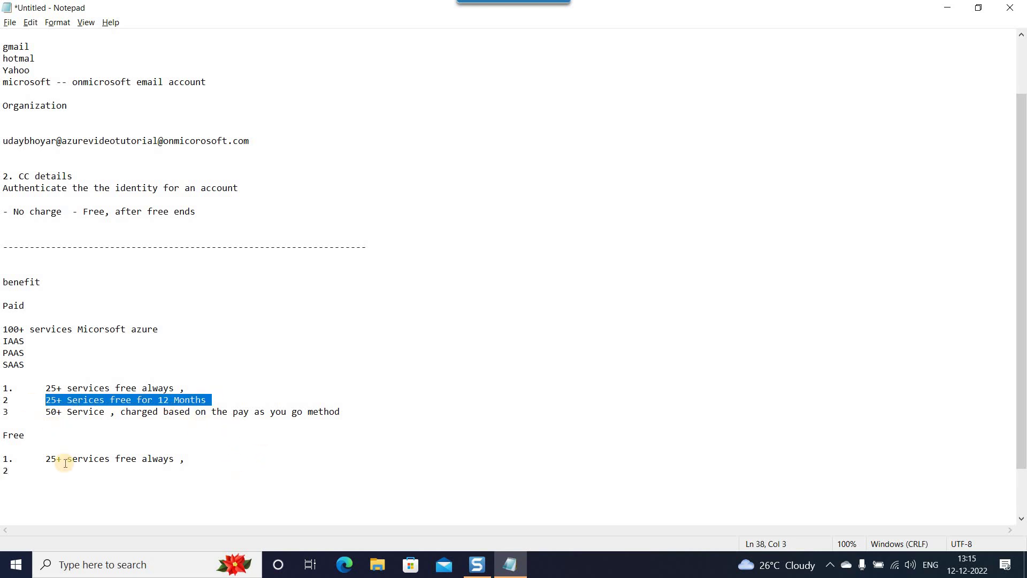
{"action": "left_click", "coordinate": [52, 477]}
{"action": "left_click", "coordinate": [44, 470]}
{"action": "key", "text": "Tab"}
{"action": "key", "text": "Tab"}
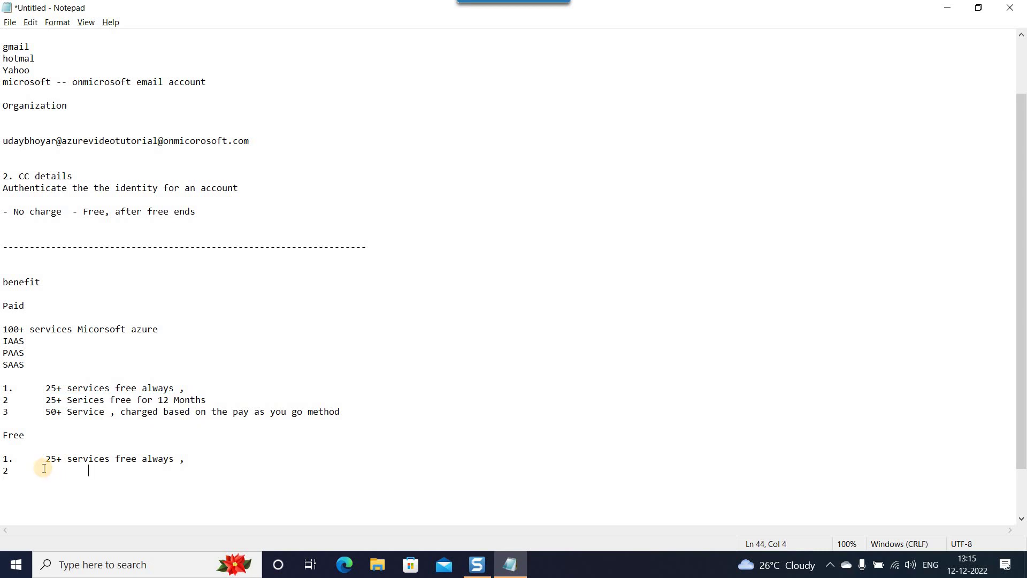
{"action": "key", "text": "ctrl+v"}
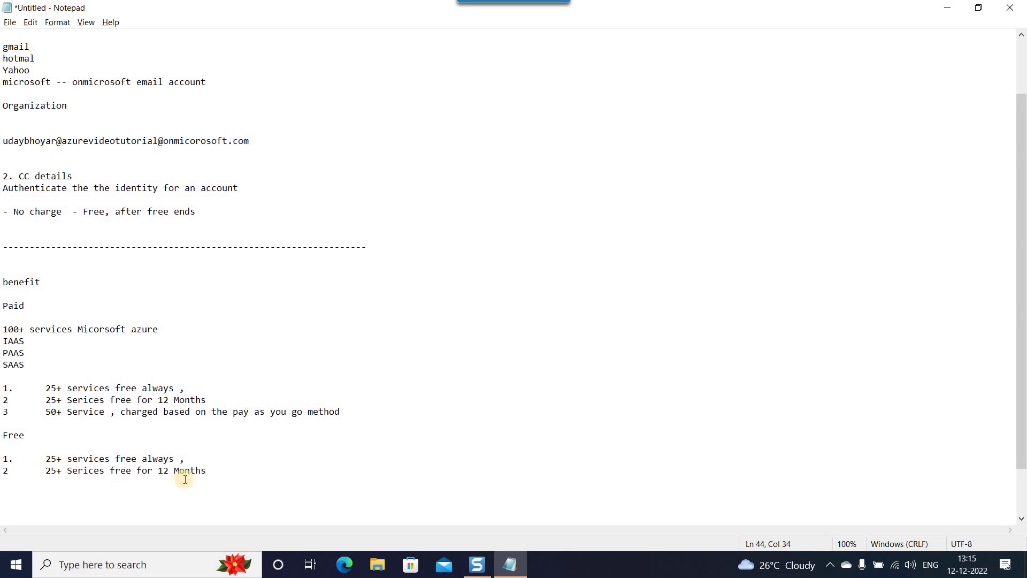
{"action": "left_click_drag", "start_coordinate": [213, 470], "coordinate": [49, 473]}
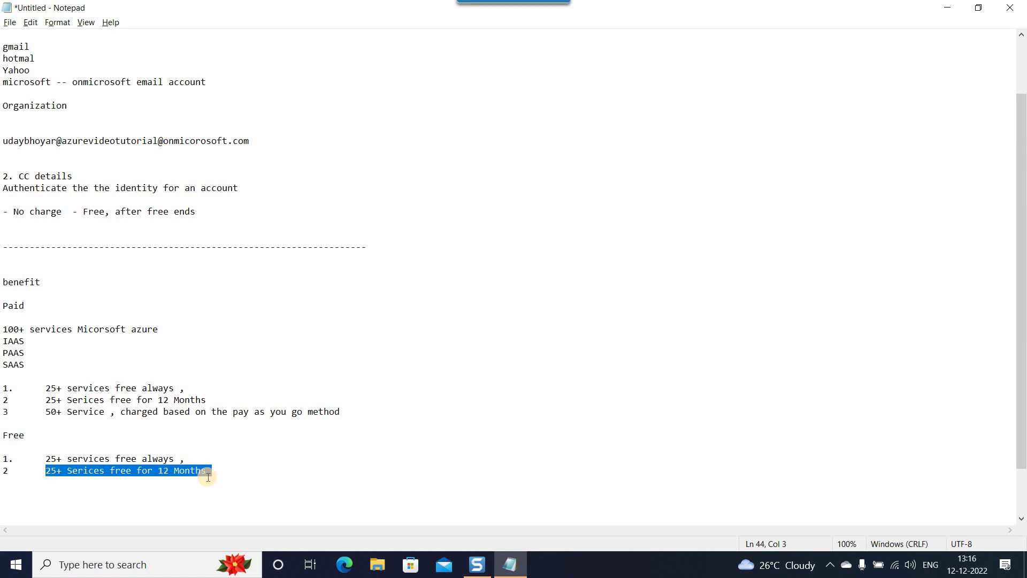
{"action": "left_click", "coordinate": [233, 472]}
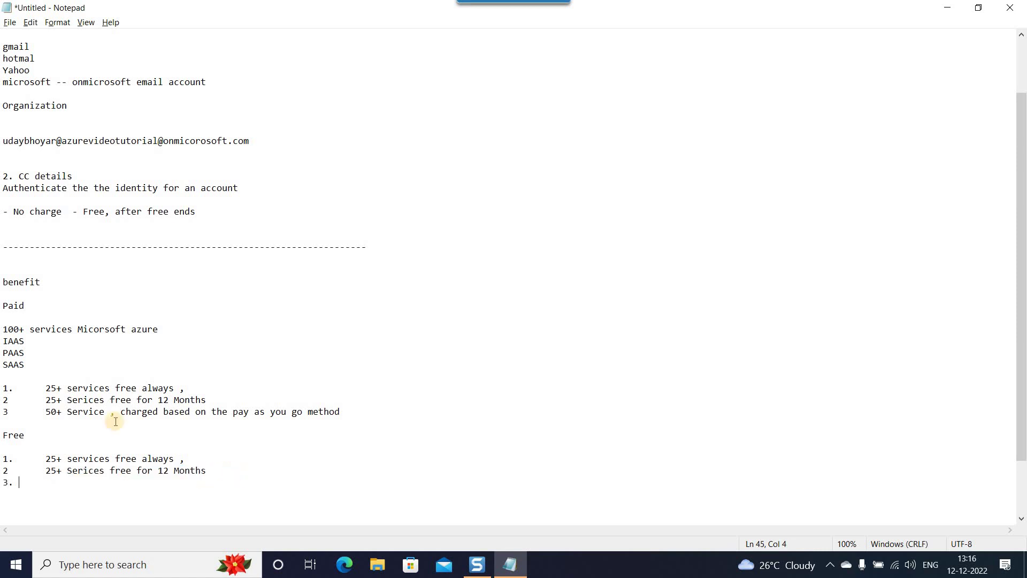
Build Free item 3, '50+ Service charged policy', from copied paid-list words.
{"action": "left_click", "coordinate": [46, 412]}
{"action": "left_click", "coordinate": [109, 412], "text": "shift"}
{"action": "key", "text": "ctrl+c"}
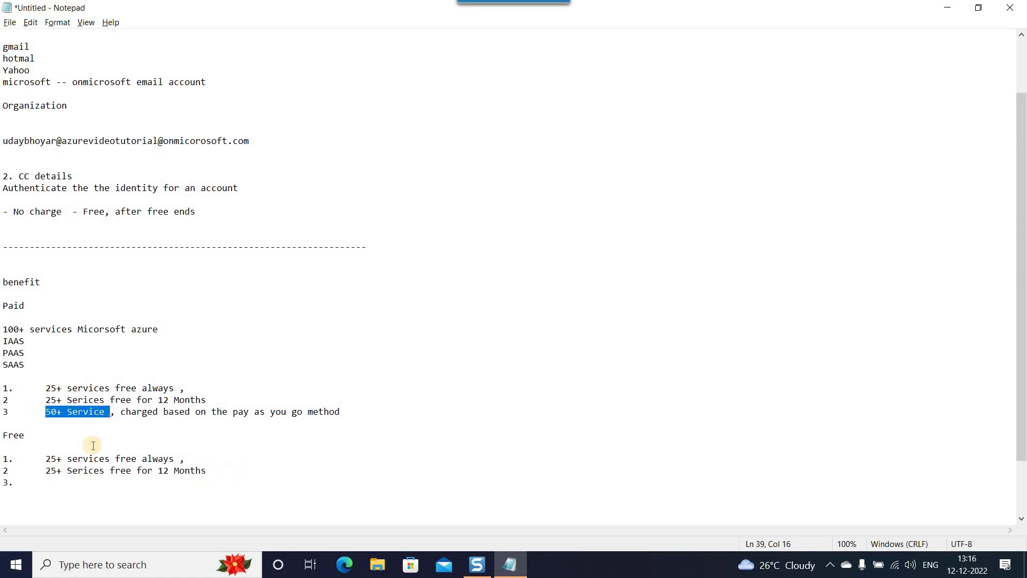
{"action": "left_click", "coordinate": [48, 482]}
{"action": "key", "text": "ctrl+v"}
{"action": "left_click_drag", "start_coordinate": [124, 410], "coordinate": [159, 417]}
{"action": "key", "text": "ctrl+c"}
{"action": "left_click", "coordinate": [131, 481]}
{"action": "key", "text": "ctrl+v"}
{"action": "type", "text": "policy"}
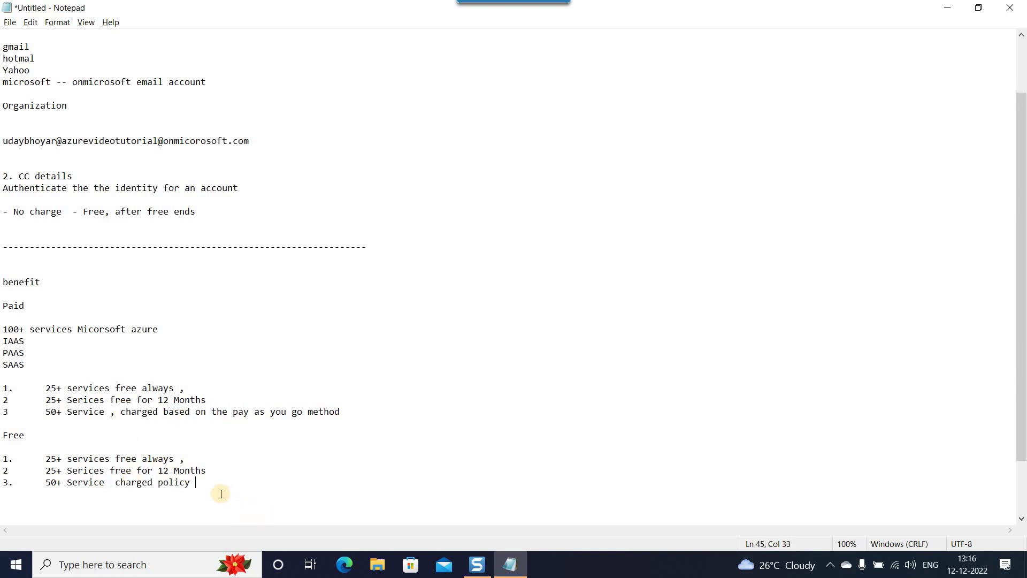
Review the Free section and add blank lines below it.
{"action": "left_click_drag", "start_coordinate": [222, 493], "coordinate": [2, 435]}
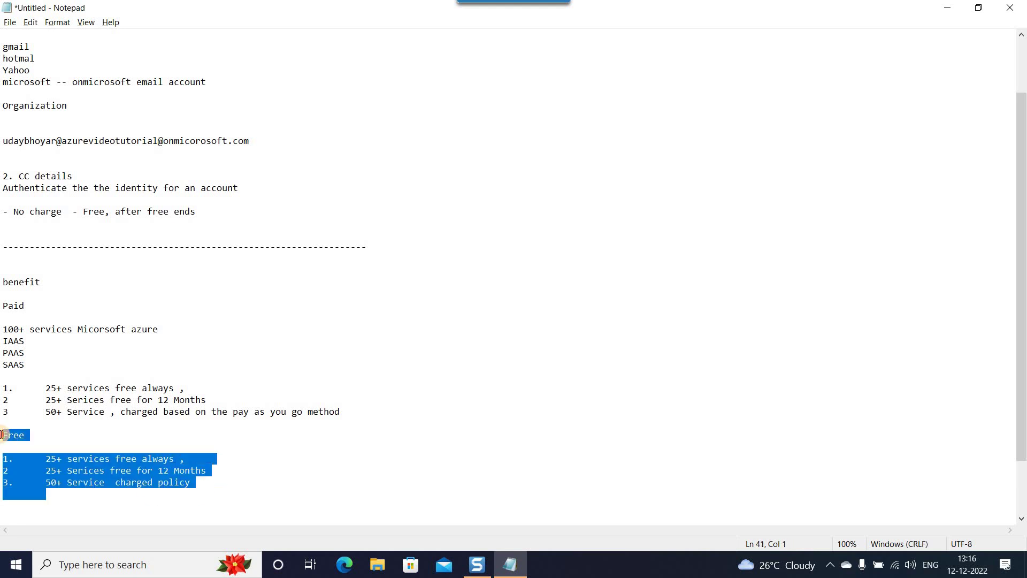
{"action": "left_click", "coordinate": [47, 437]}
{"action": "left_click_drag", "start_coordinate": [209, 488], "coordinate": [3, 477]}
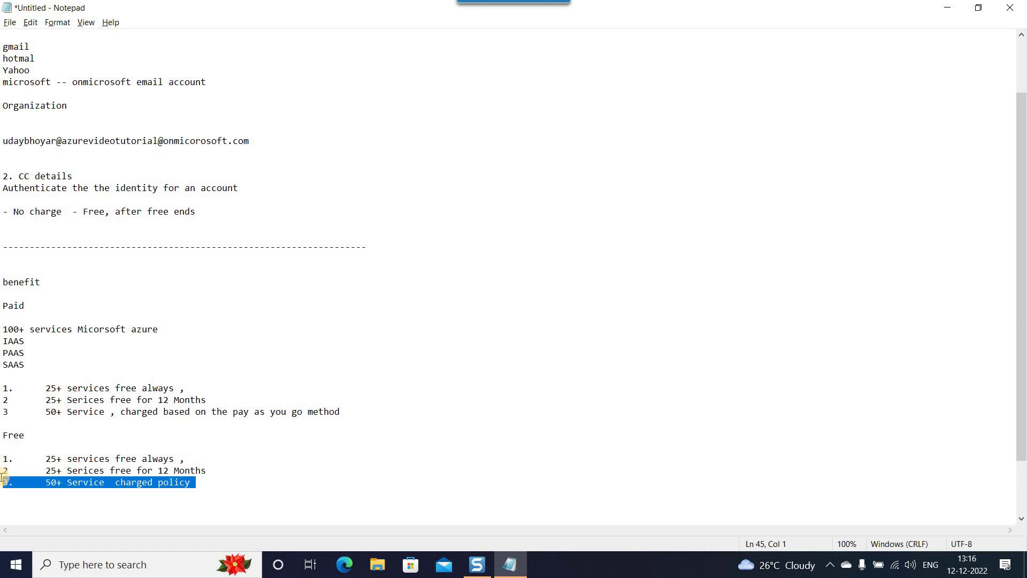
{"action": "left_click", "coordinate": [257, 481]}
{"action": "key", "text": "Return"}
{"action": "key", "text": "Return"}
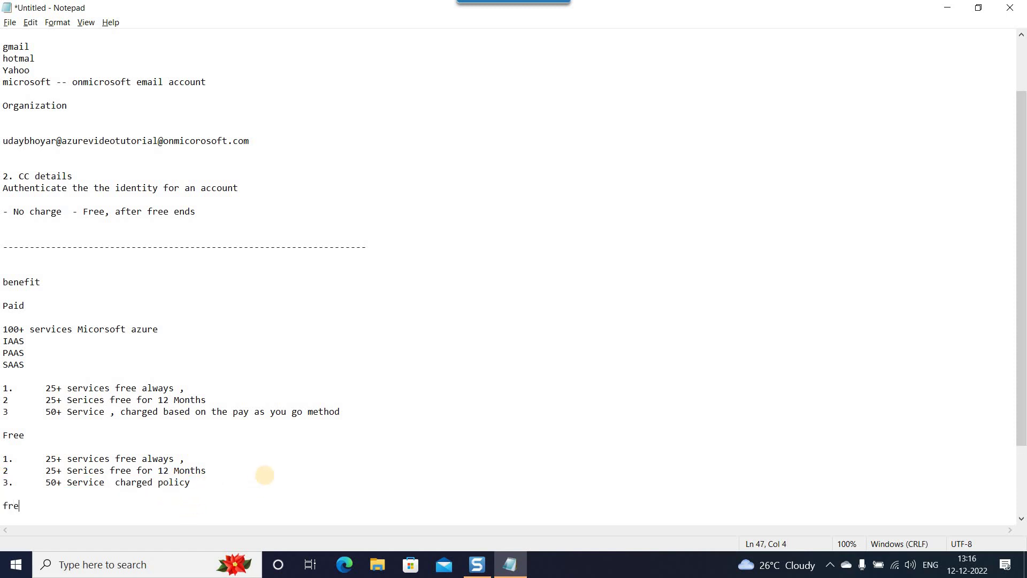
Type the line 'free Sbscription - 14500 rs as a credit point/'.
{"action": "type", "text": "free Sbscription   - "}
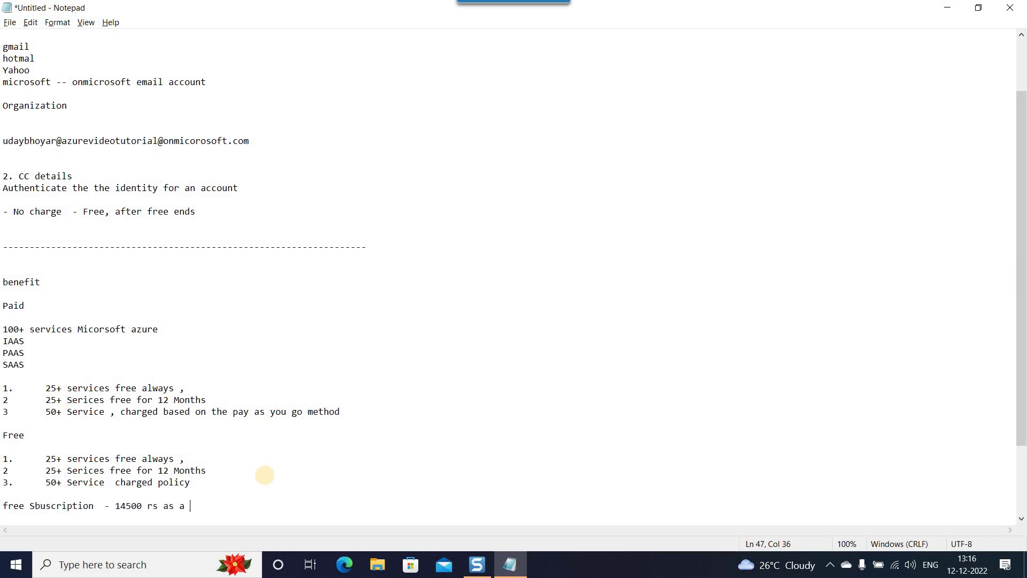
{"action": "type", "text": "14500 rs as a credit point"}
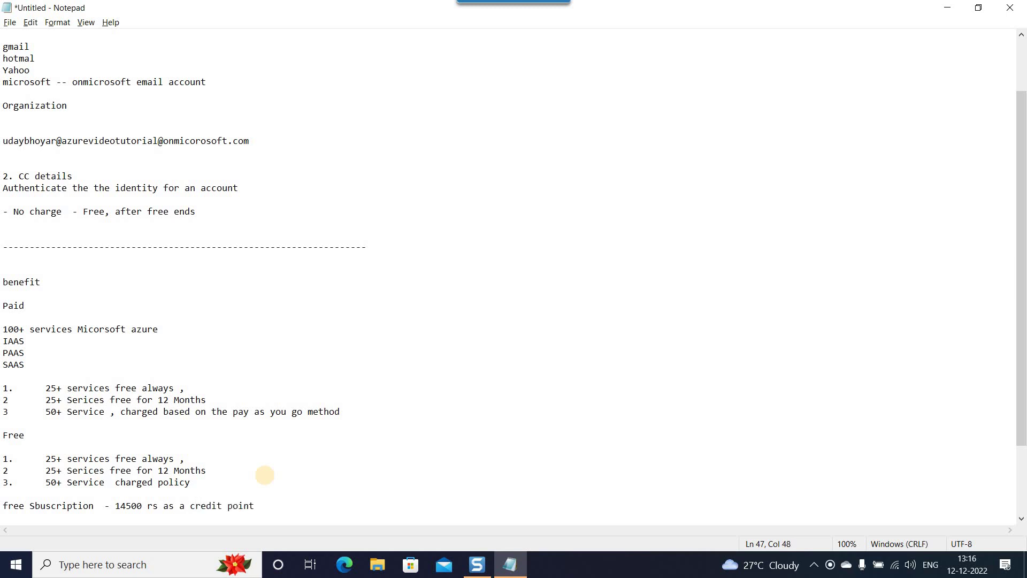
{"action": "type", "text": "/ Amount"}
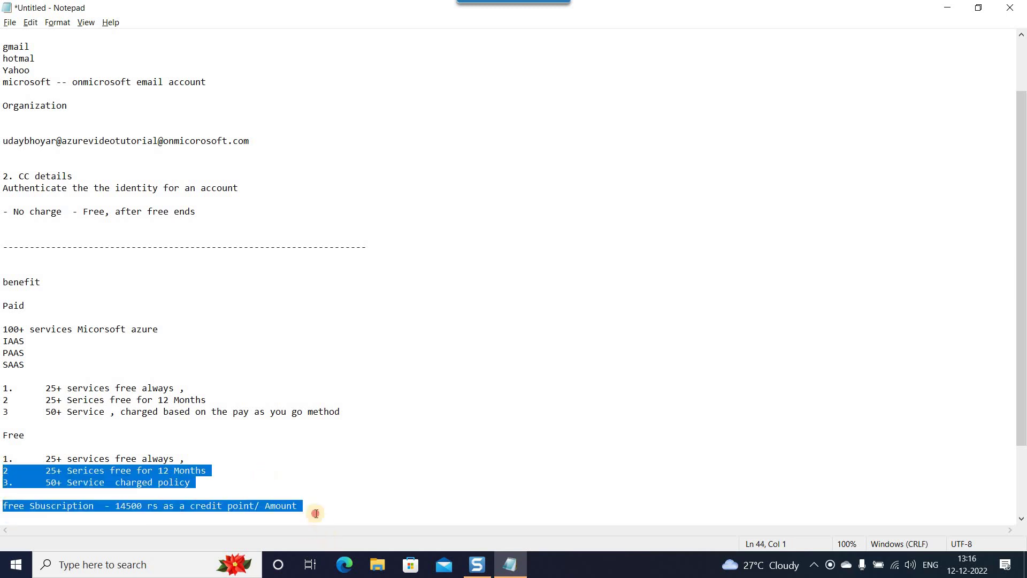
{"action": "left_click_drag", "start_coordinate": [320, 516], "coordinate": [3, 512]}
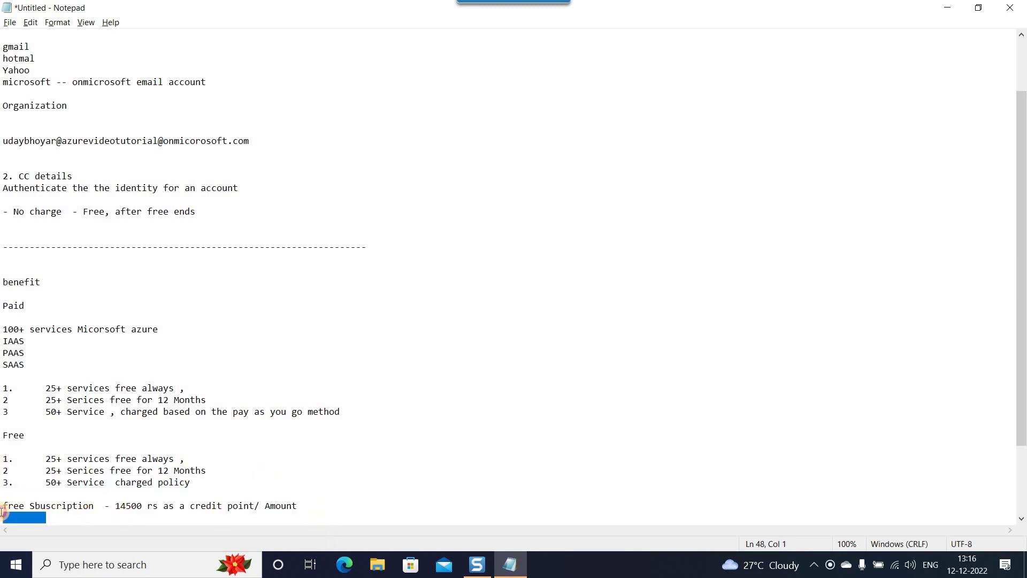
{"action": "left_click", "coordinate": [329, 507]}
{"action": "left_click_drag", "start_coordinate": [45, 484], "coordinate": [217, 487]}
{"action": "left_click", "coordinate": [217, 487]}
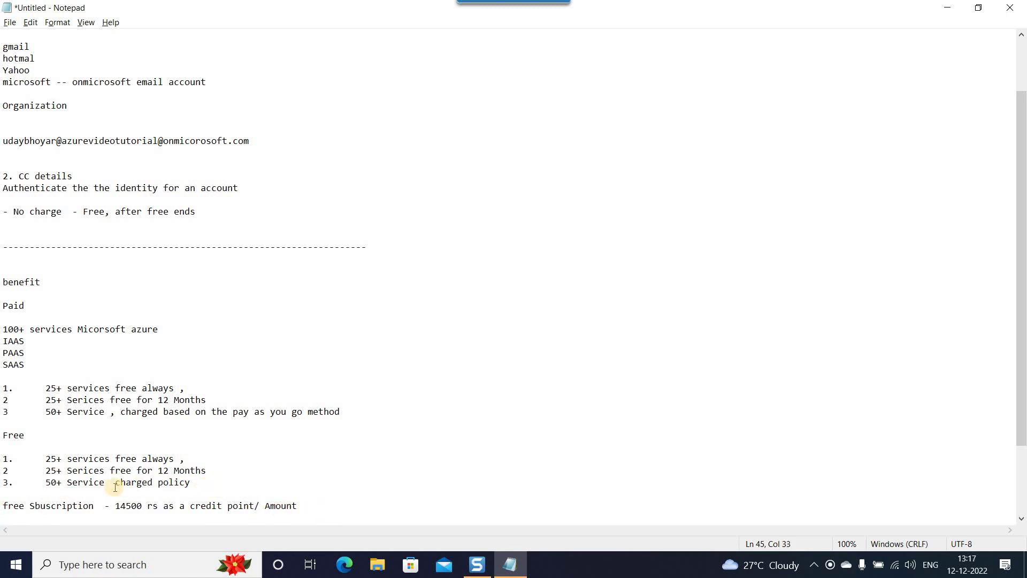
Append '-- 29days subscription will end' to the Free 30 days heading line.
{"action": "scroll", "coordinate": [56, 356], "scroll_direction": "down", "scroll_amount": 3}
{"action": "left_click", "coordinate": [48, 342]}
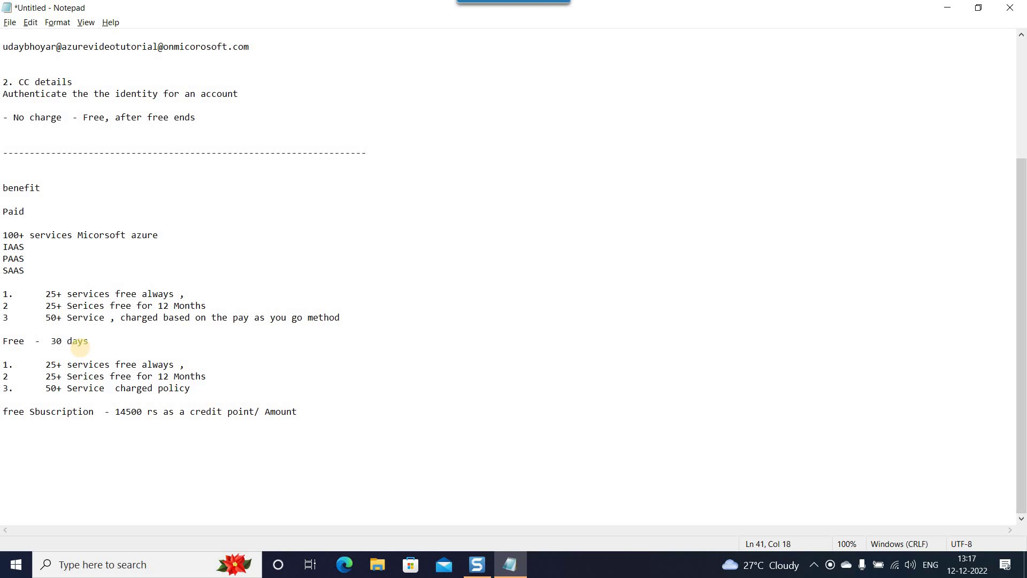
{"action": "left_click", "coordinate": [3, 342]}
{"action": "left_click", "coordinate": [126, 344], "text": "shift"}
{"action": "left_click", "coordinate": [128, 345]}
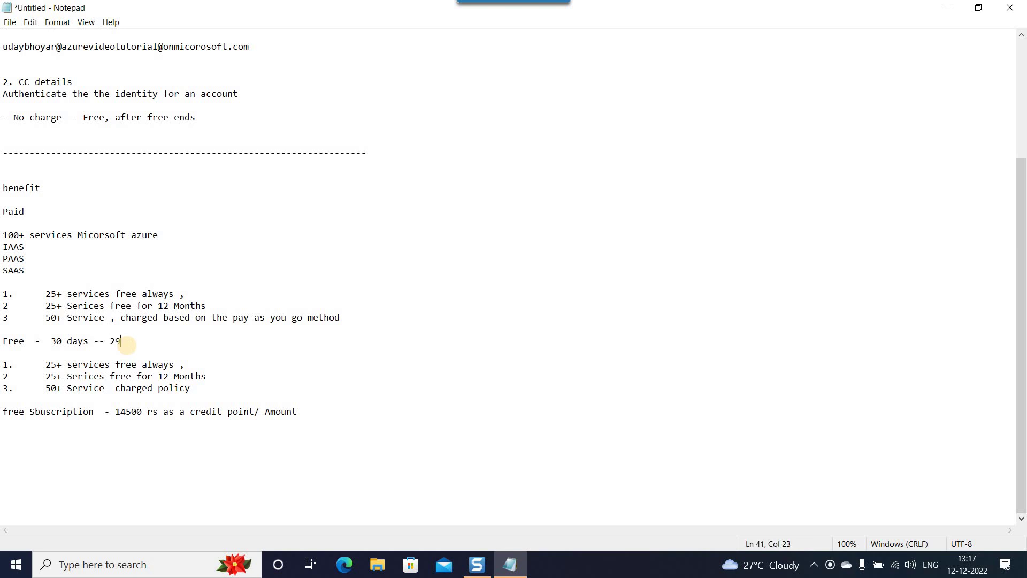
{"action": "type", "text": "-- 29days subscription will end"}
{"action": "left_click_drag", "start_coordinate": [50, 345], "coordinate": [327, 345]}
{"action": "left_click", "coordinate": [313, 376]}
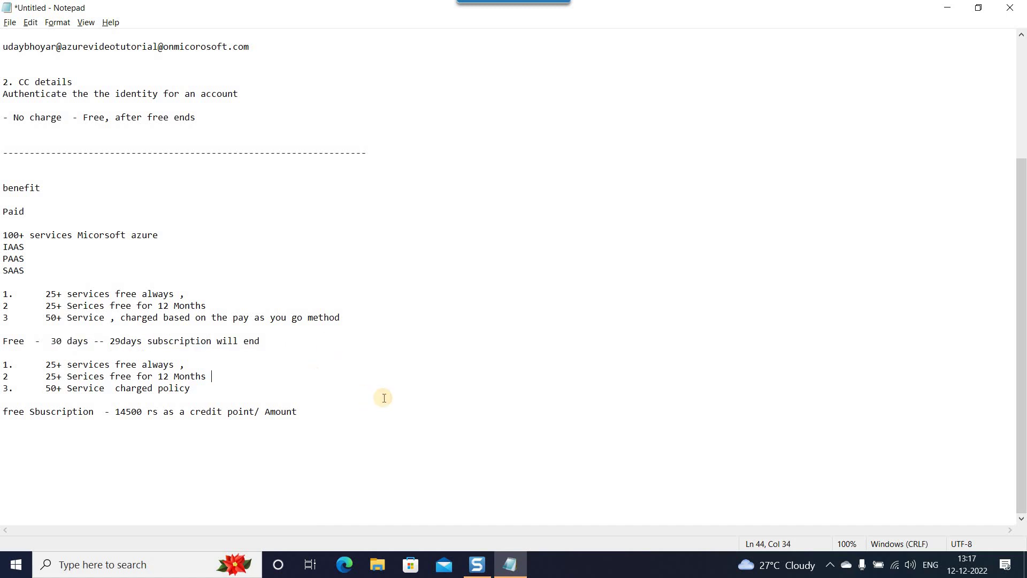
{"action": "left_click_drag", "start_coordinate": [337, 413], "coordinate": [1, 404]}
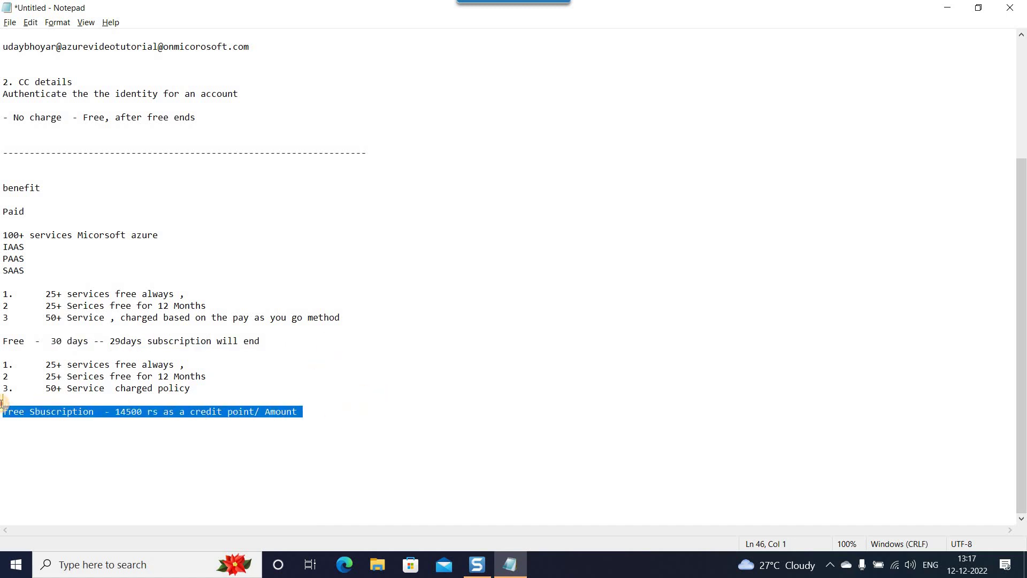
Start a 'Note :' section below the notes with a first numbered line.
{"action": "left_click", "coordinate": [311, 408]}
{"action": "left_click_drag", "start_coordinate": [307, 412], "coordinate": [24, 412]}
{"action": "left_click_drag", "start_coordinate": [204, 389], "coordinate": [4, 389]}
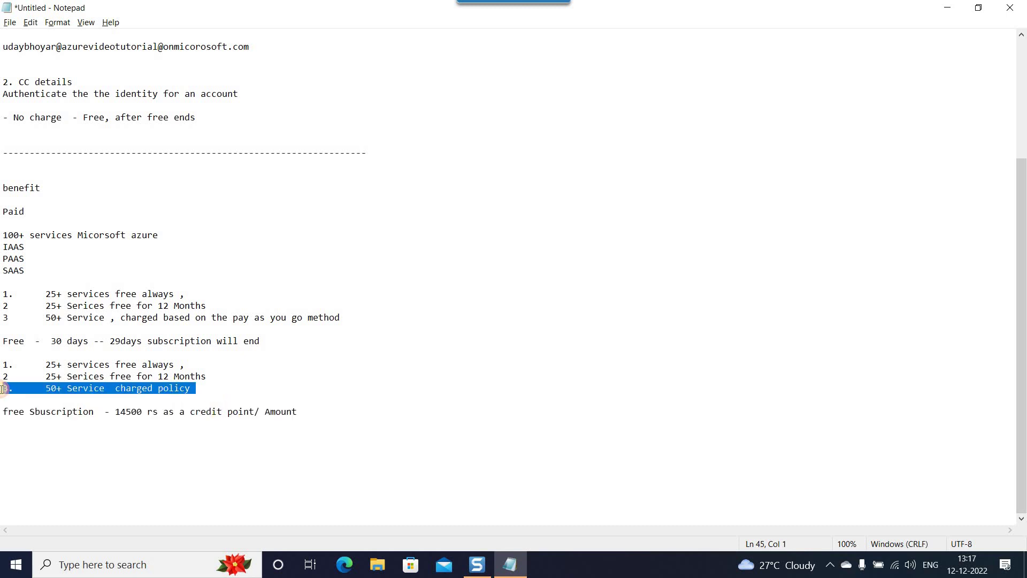
{"action": "left_click", "coordinate": [353, 419]}
{"action": "type", "text": "Note :"}
{"action": "key", "text": "Return"}
{"action": "key", "text": "Return"}
{"action": "type", "text": "."}
Make '30 days', copied from the Free line, the first Note item.
{"action": "left_click", "coordinate": [69, 341]}
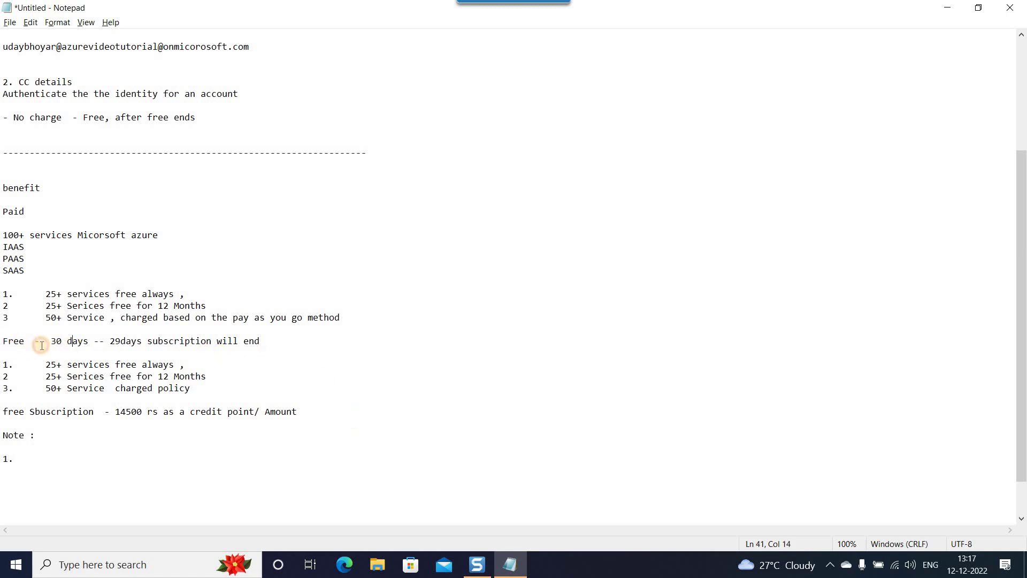
{"action": "left_click_drag", "start_coordinate": [46, 341], "coordinate": [89, 342]}
{"action": "left_click", "coordinate": [38, 459]}
{"action": "key", "text": "ctrl+v"}
{"action": "key", "text": "Return"}
Add Note item 2, '14500 credit amount - Subscription wil be end', and review both items.
{"action": "type", "text": "2."}
{"action": "double_click", "coordinate": [134, 412]}
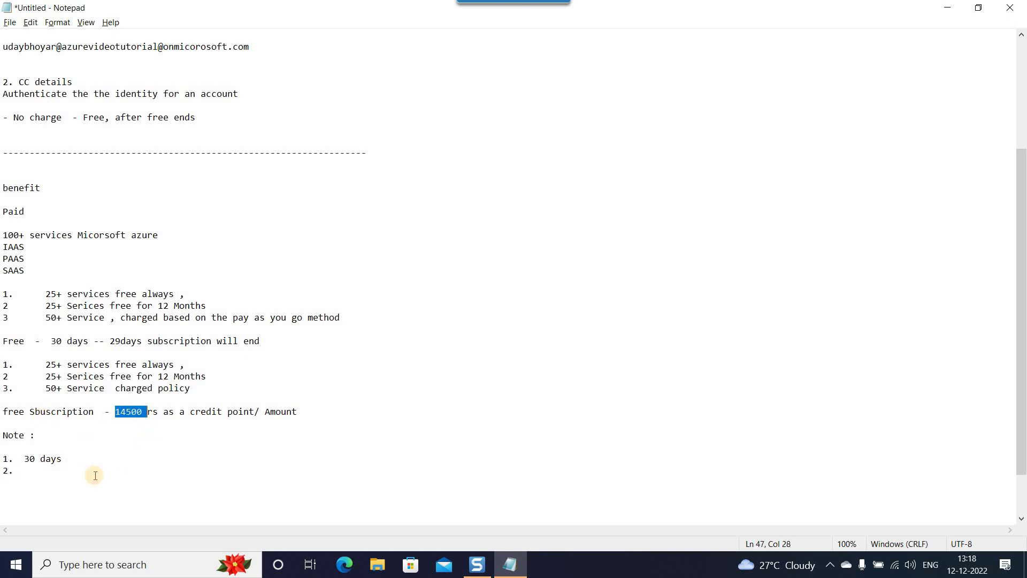
{"action": "left_click", "coordinate": [35, 476]}
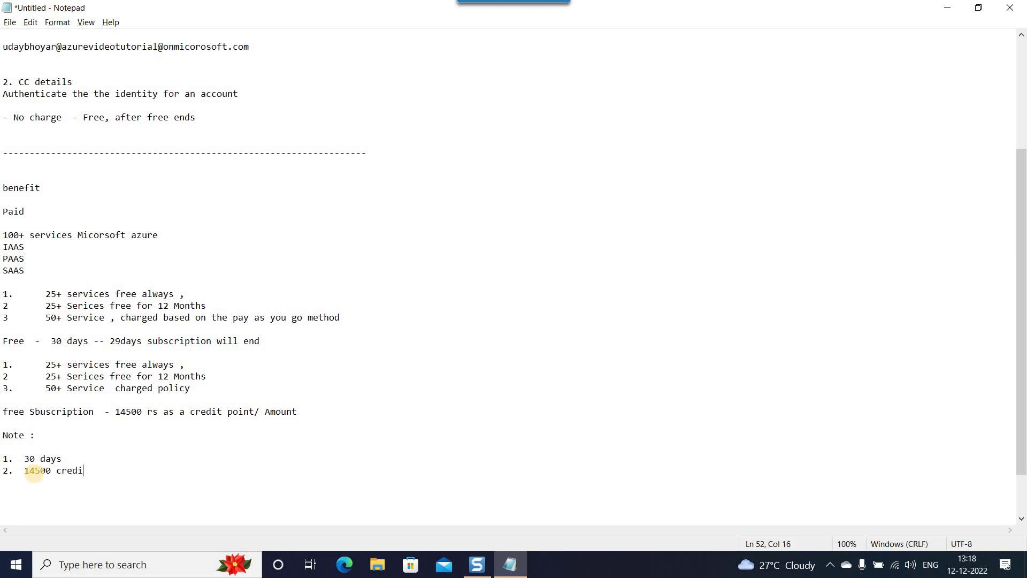
{"action": "type", "text": "ubscription wil be end"}
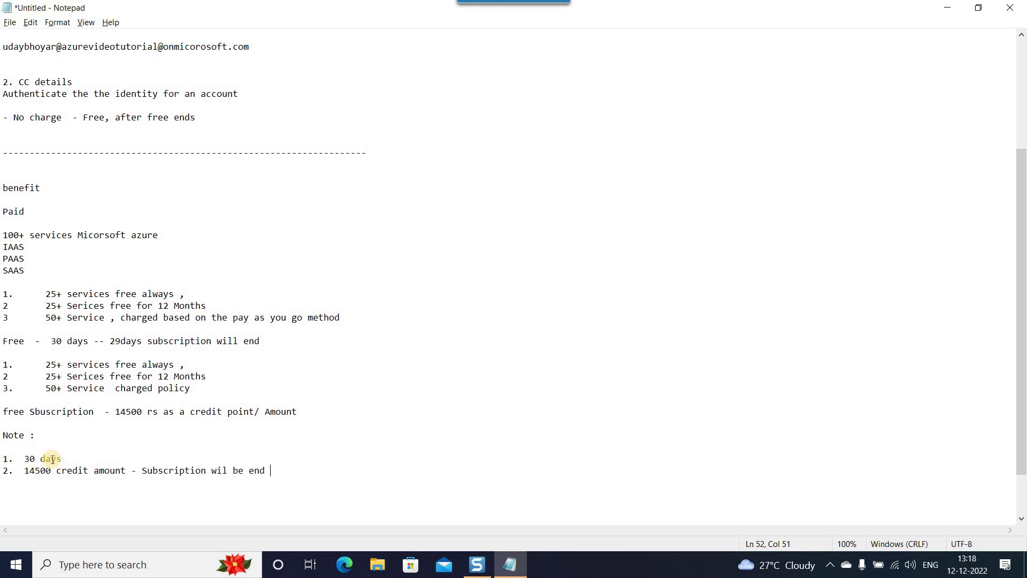
{"action": "left_click_drag", "start_coordinate": [24, 459], "coordinate": [129, 475]}
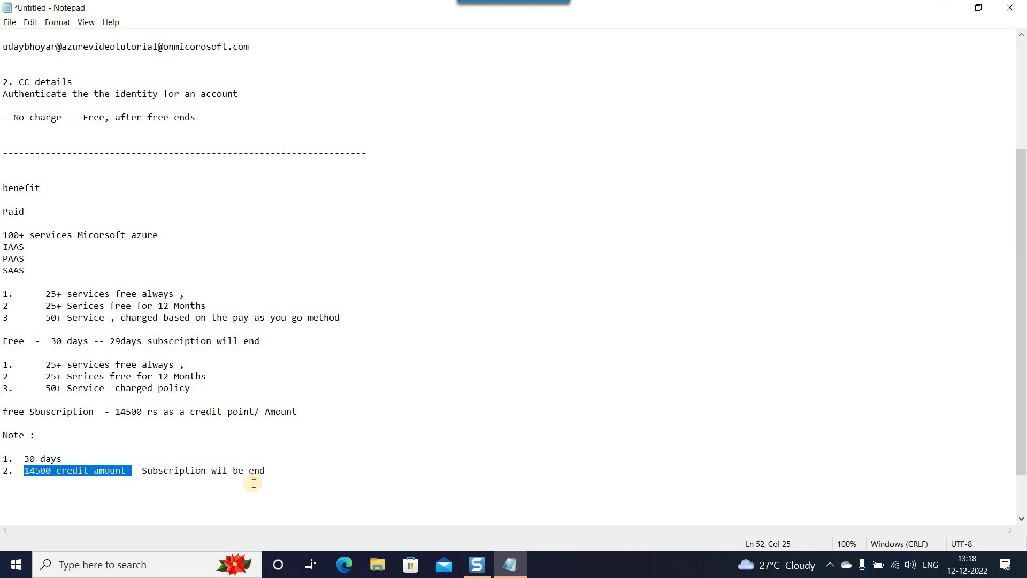
{"action": "left_click_drag", "start_coordinate": [297, 472], "coordinate": [4, 471]}
{"action": "left_click_drag", "start_coordinate": [302, 480], "coordinate": [5, 470]}
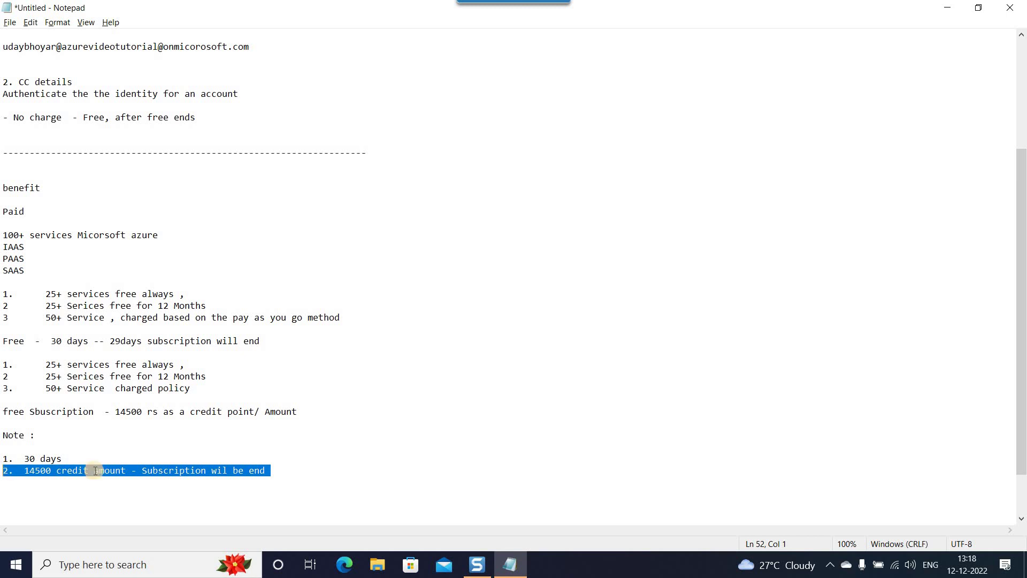
{"action": "left_click", "coordinate": [145, 511]}
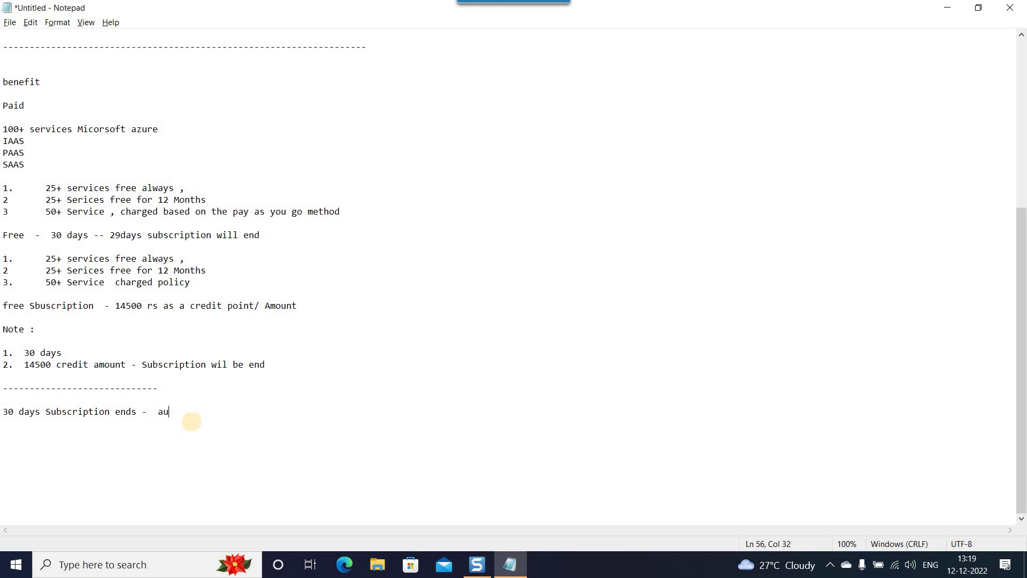
Type 'upgrade to paid - choose to paid subscription .' after the subscription-ends note.
{"action": "type", "text": "upgrade to paid - choose to paid subscription ."}
{"action": "key", "text": "shift+Home"}
{"action": "key", "text": "End"}
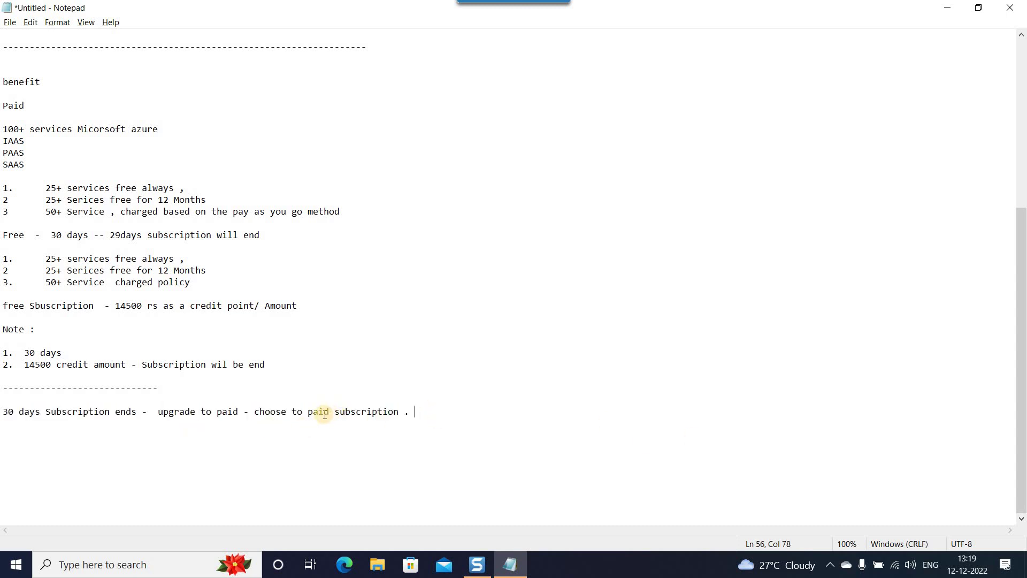
{"action": "left_click_drag", "start_coordinate": [309, 412], "coordinate": [419, 424]}
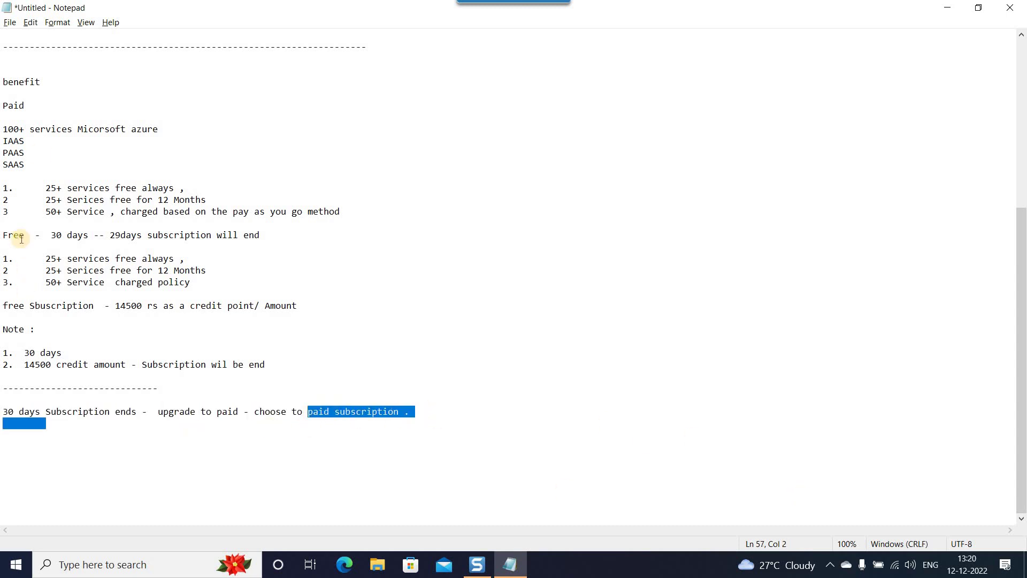
{"action": "left_click_drag", "start_coordinate": [8, 235], "coordinate": [267, 236]}
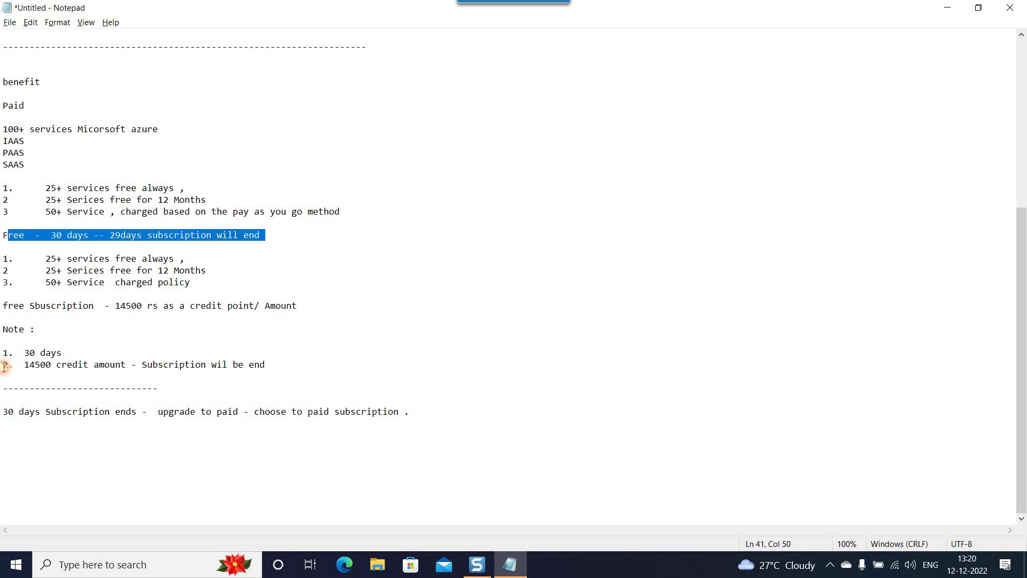
{"action": "left_click", "coordinate": [24, 428]}
{"action": "left_click_drag", "start_coordinate": [3, 414], "coordinate": [138, 414]}
Review the Microsoft Azure heading and CC details section in the notes.
{"action": "left_click", "coordinate": [443, 396]}
{"action": "scroll", "coordinate": [443, 396], "scroll_direction": "up", "scroll_amount": 8}
{"action": "left_click_drag", "start_coordinate": [250, 211], "coordinate": [7, 208]}
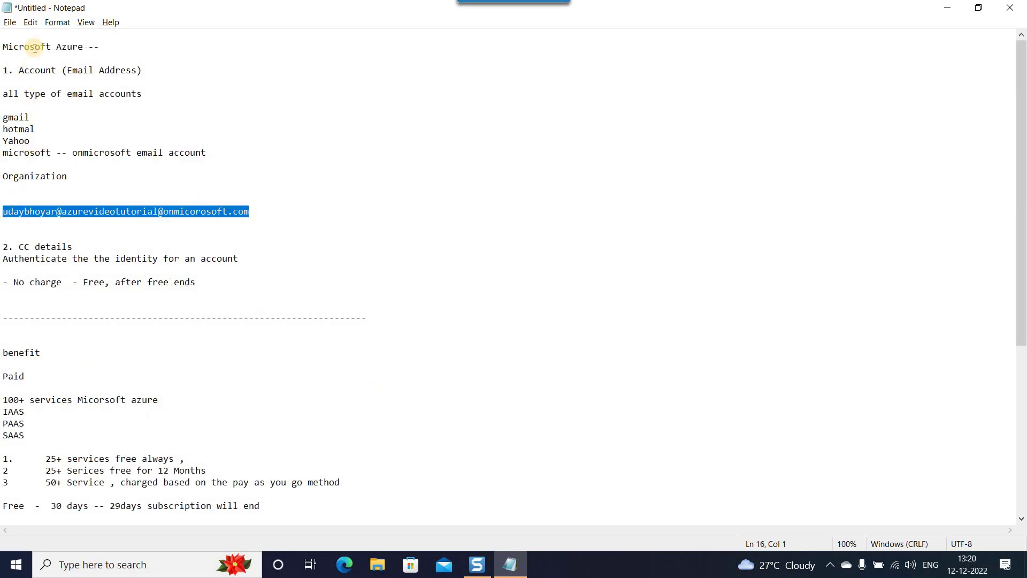
{"action": "left_click_drag", "start_coordinate": [24, 47], "coordinate": [88, 47]}
{"action": "scroll", "coordinate": [252, 411], "scroll_direction": "down", "scroll_amount": 8}
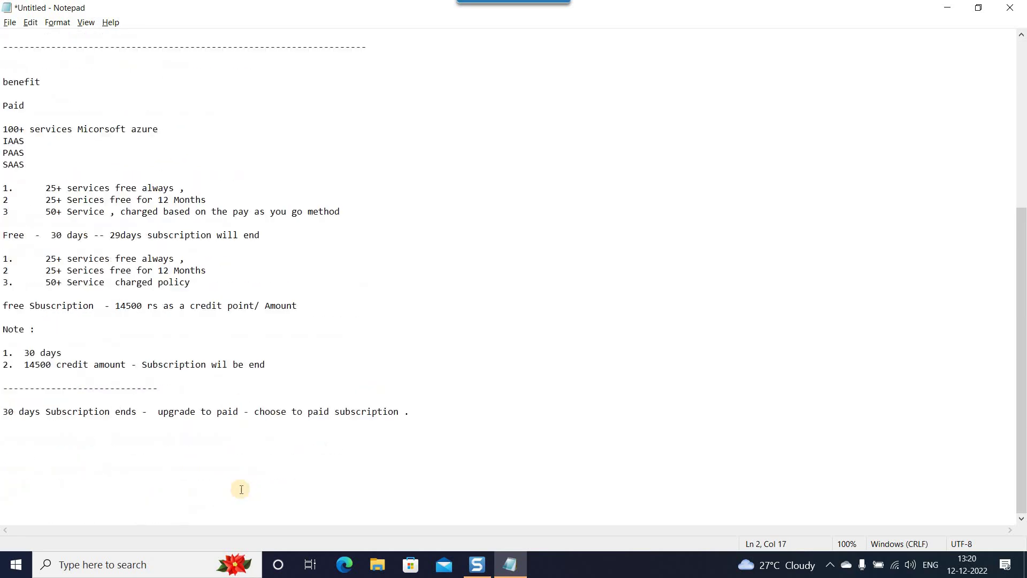
{"action": "left_click", "coordinate": [444, 418]}
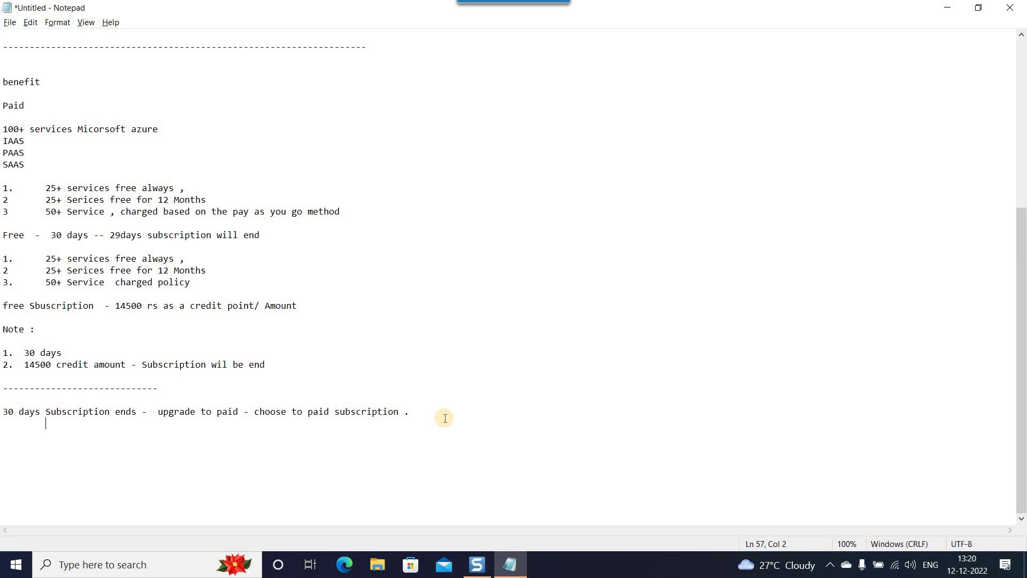
{"action": "scroll", "coordinate": [41, 436], "scroll_direction": "up", "scroll_amount": 6}
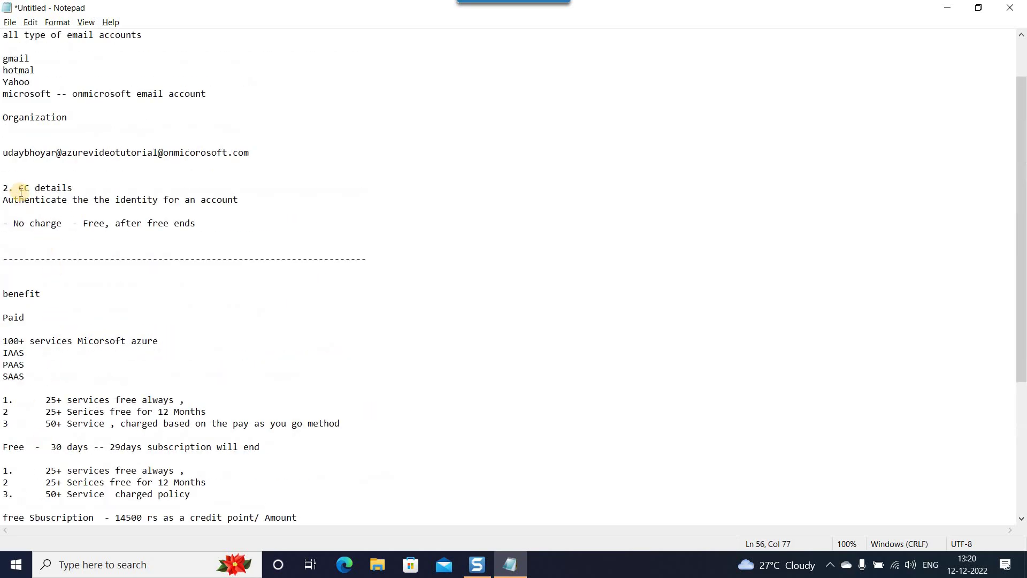
{"action": "left_click_drag", "start_coordinate": [22, 189], "coordinate": [213, 222]}
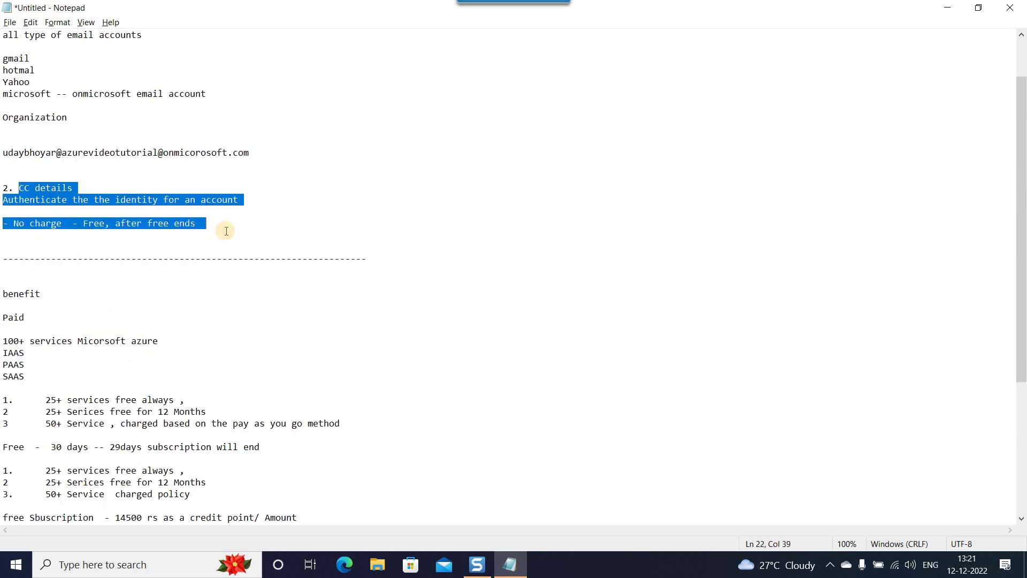
{"action": "left_click", "coordinate": [226, 231]}
Re-check the opening lines and the subscription-ends and account-disabled lines, then leave Notepad.
{"action": "scroll", "coordinate": [75, 89], "scroll_direction": "up", "scroll_amount": 2}
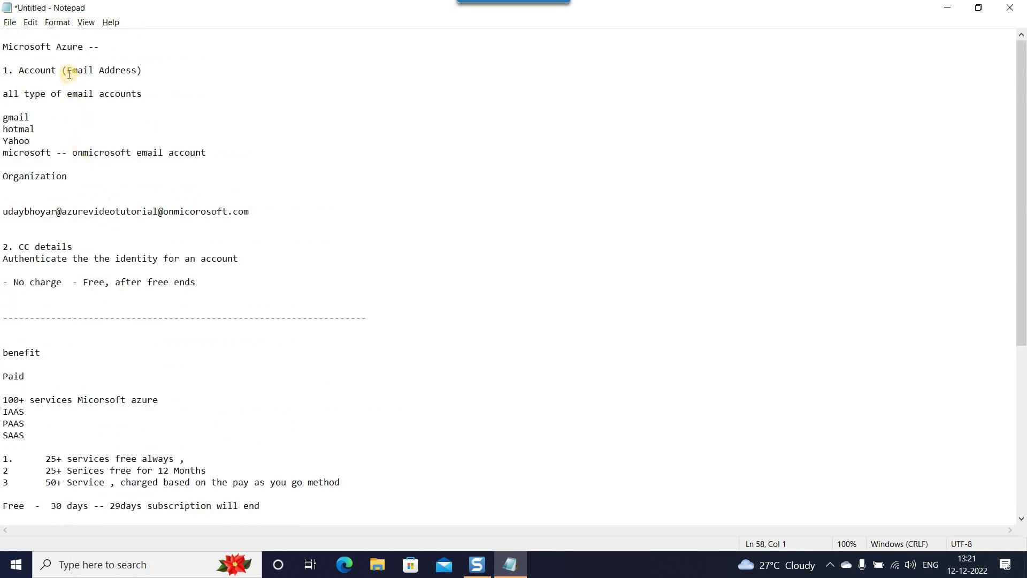
{"action": "left_click", "coordinate": [4, 47]}
{"action": "left_click", "coordinate": [35, 129], "text": "shift"}
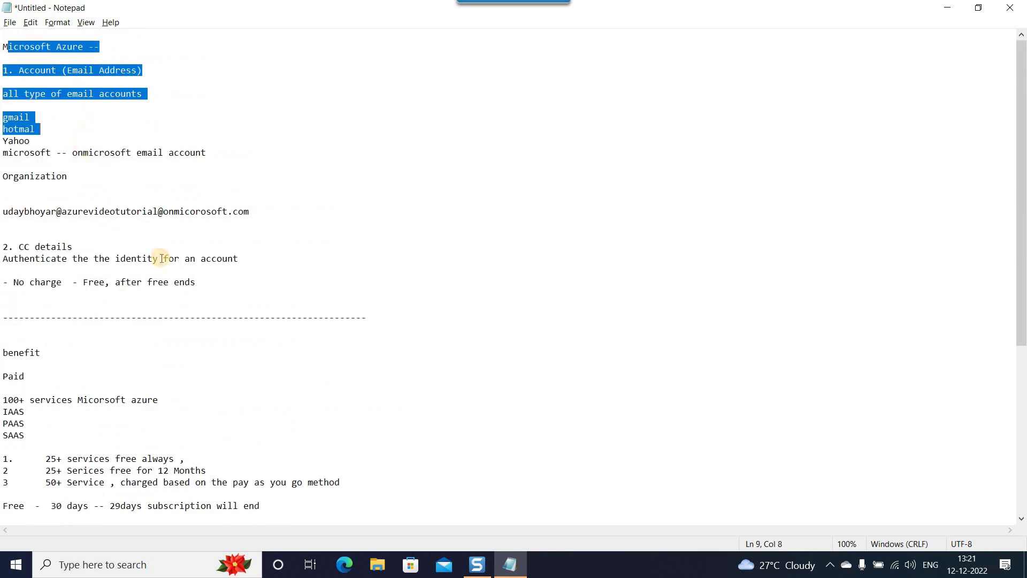
{"action": "scroll", "coordinate": [3, 210], "scroll_direction": "down", "scroll_amount": 4}
{"action": "left_click_drag", "start_coordinate": [3, 210], "coordinate": [104, 258]}
{"action": "scroll", "coordinate": [73, 402], "scroll_direction": "down", "scroll_amount": 4}
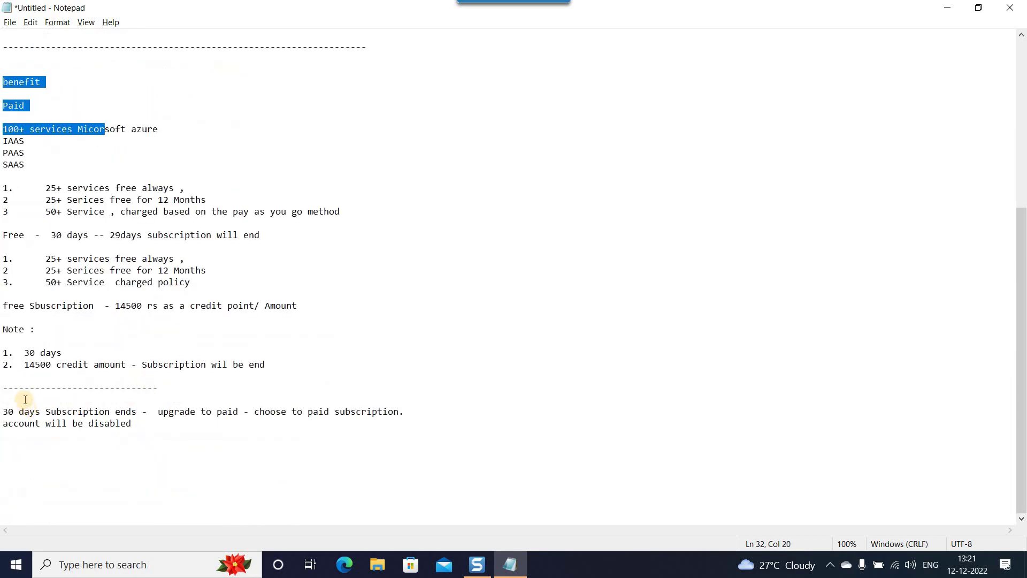
{"action": "left_click", "coordinate": [131, 422]}
{"action": "left_click_drag", "start_coordinate": [175, 423], "coordinate": [3, 411]}
{"action": "left_click", "coordinate": [509, 371]}
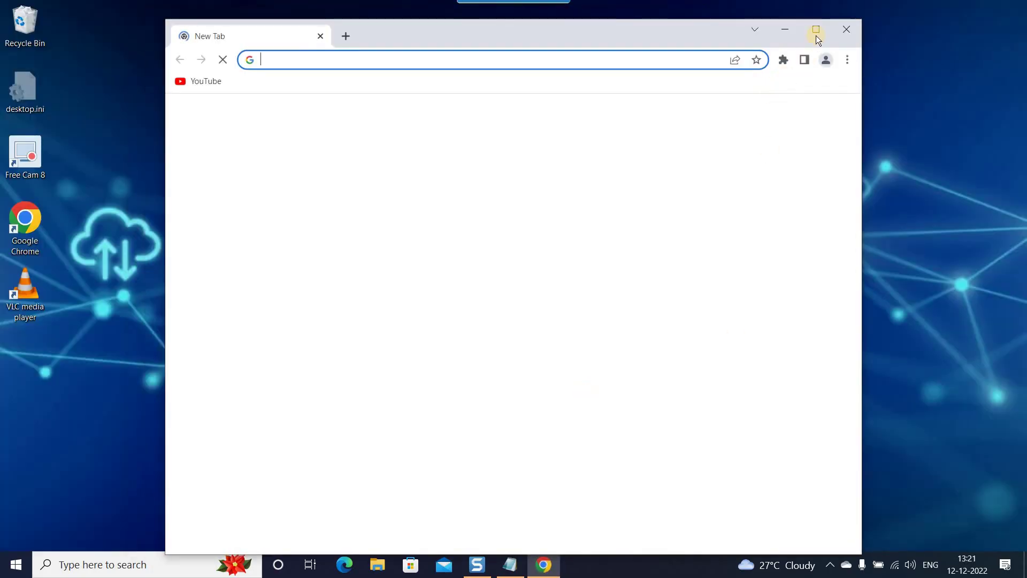
Maximize Chrome, then add a 'wwww.portal.azure.com' line under Organization in the notes.
{"action": "left_click", "coordinate": [816, 34]}
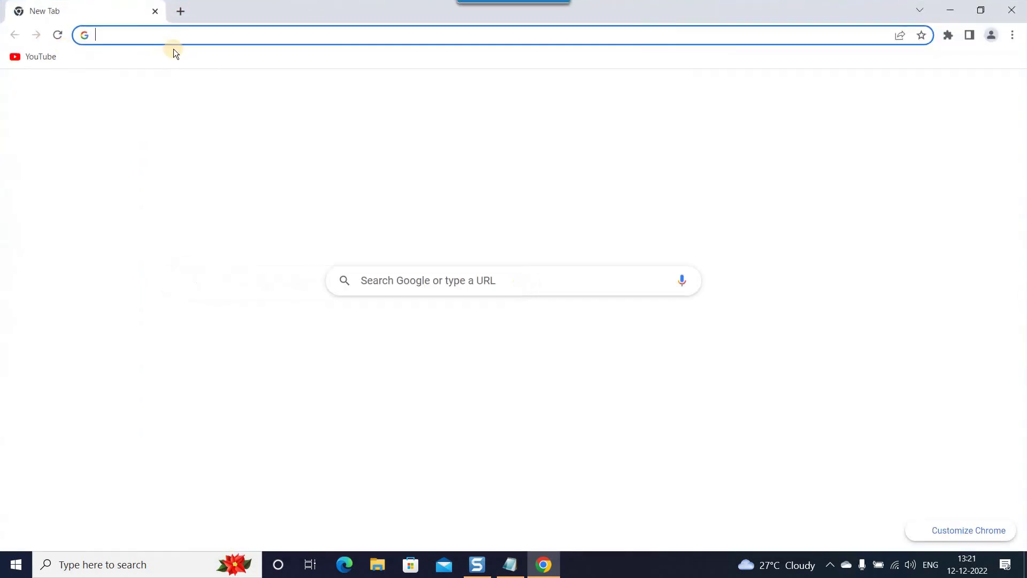
{"action": "left_click", "coordinate": [510, 565]}
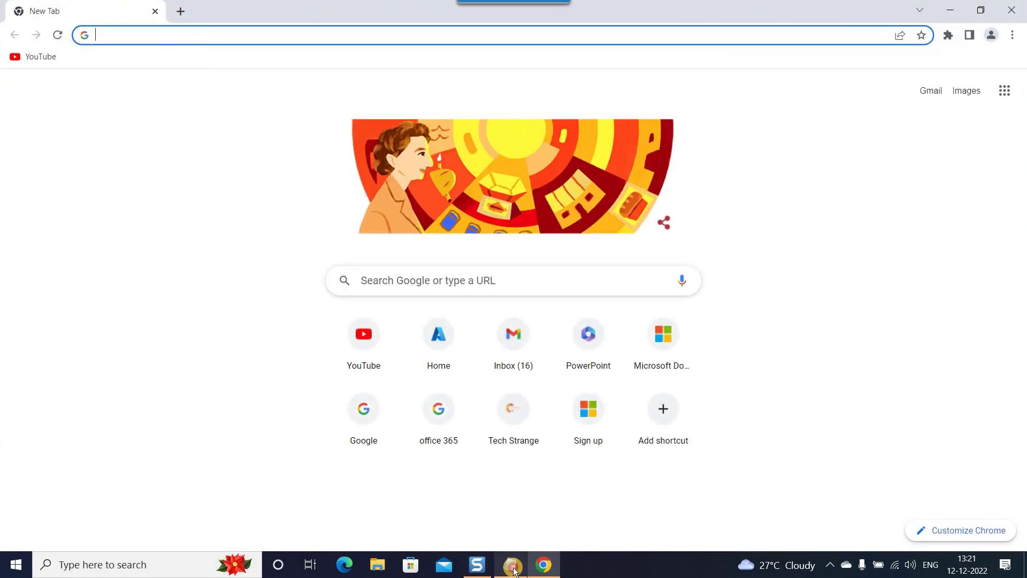
{"action": "left_click", "coordinate": [90, 123]}
{"action": "scroll", "coordinate": [127, 283], "scroll_direction": "up", "scroll_amount": 8}
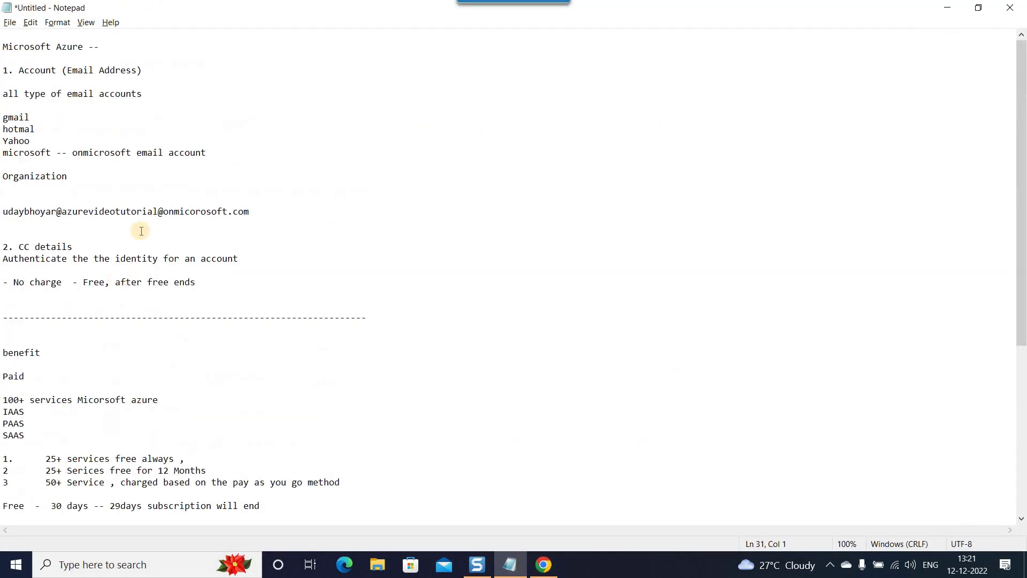
{"action": "left_click", "coordinate": [290, 183]}
{"action": "key", "text": "Return"}
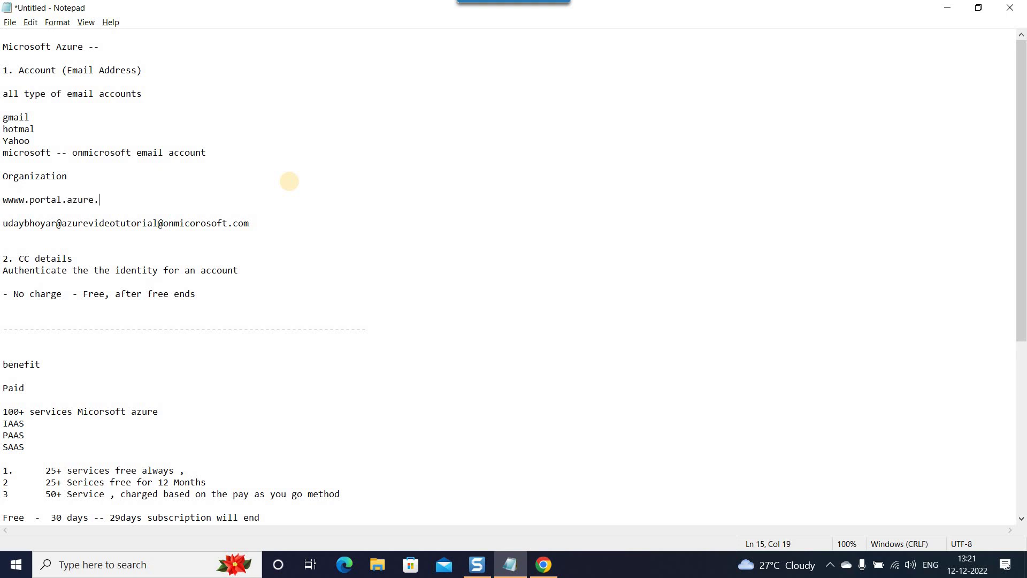
{"action": "left_click", "coordinate": [4, 200], "text": "shift"}
{"action": "left_click", "coordinate": [544, 564]}
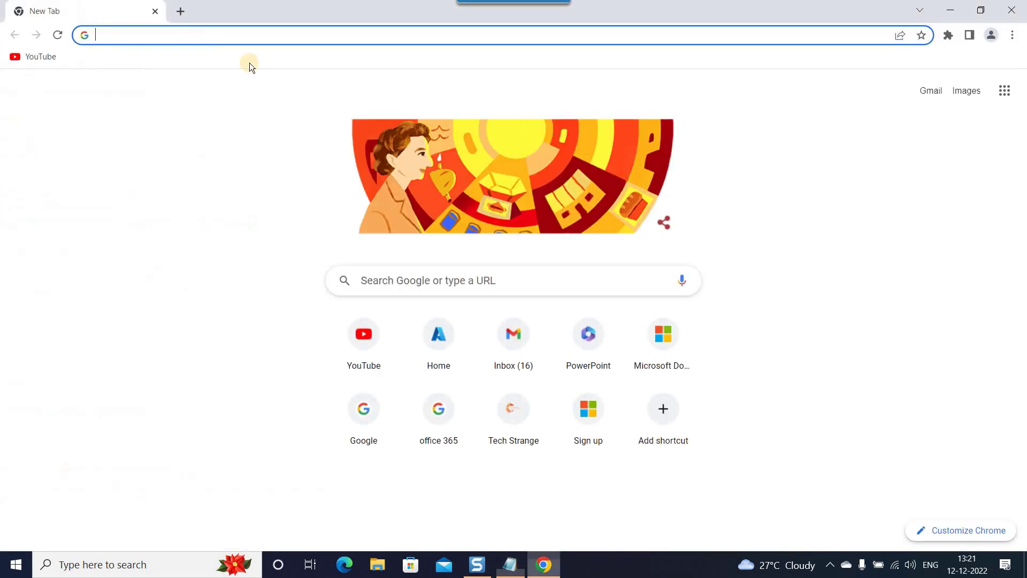
{"action": "left_click", "coordinate": [212, 36]}
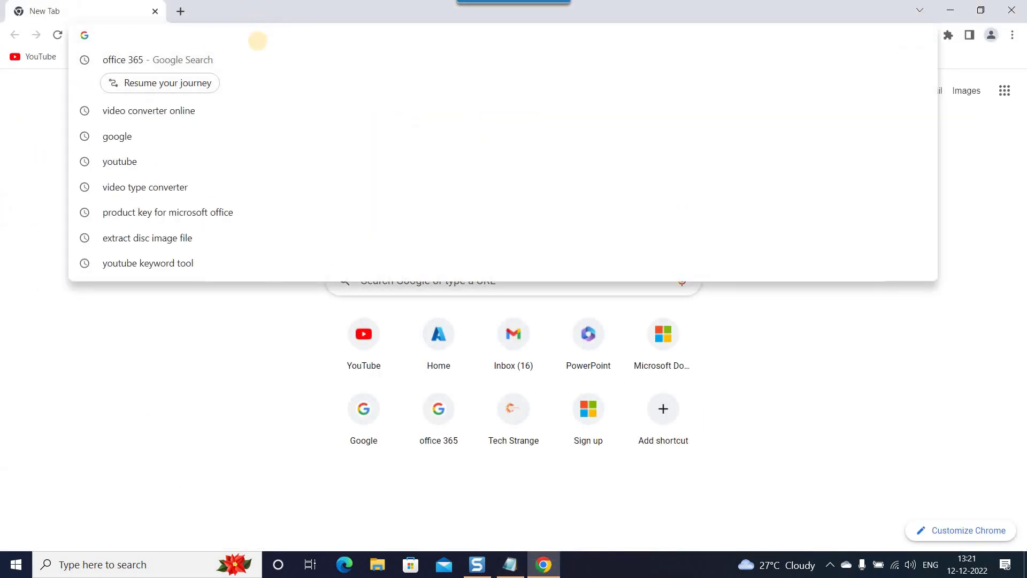
{"action": "type", "text": "www."}
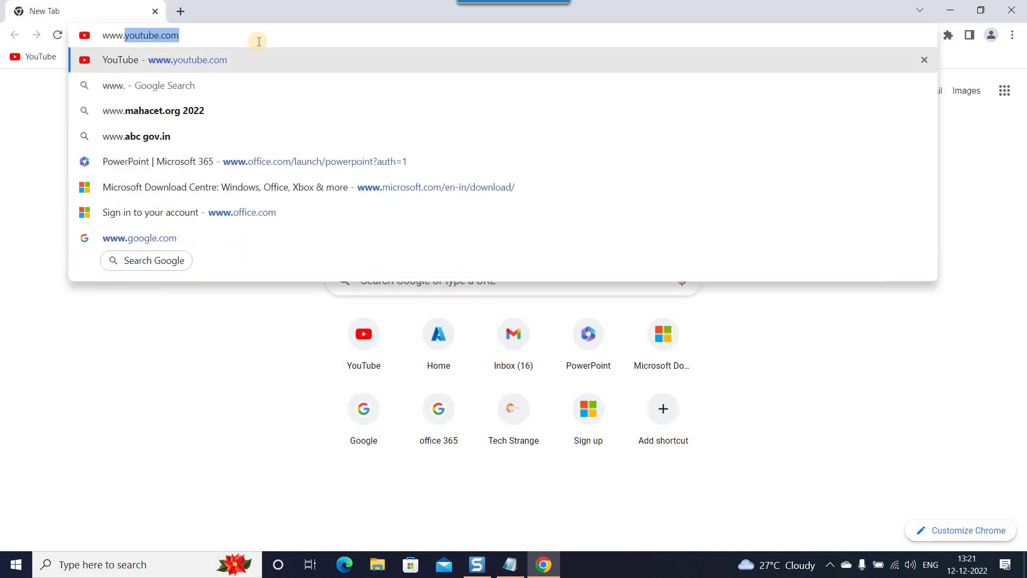
{"action": "type", "text": "portal.azure.com"}
{"action": "key", "text": "Return"}
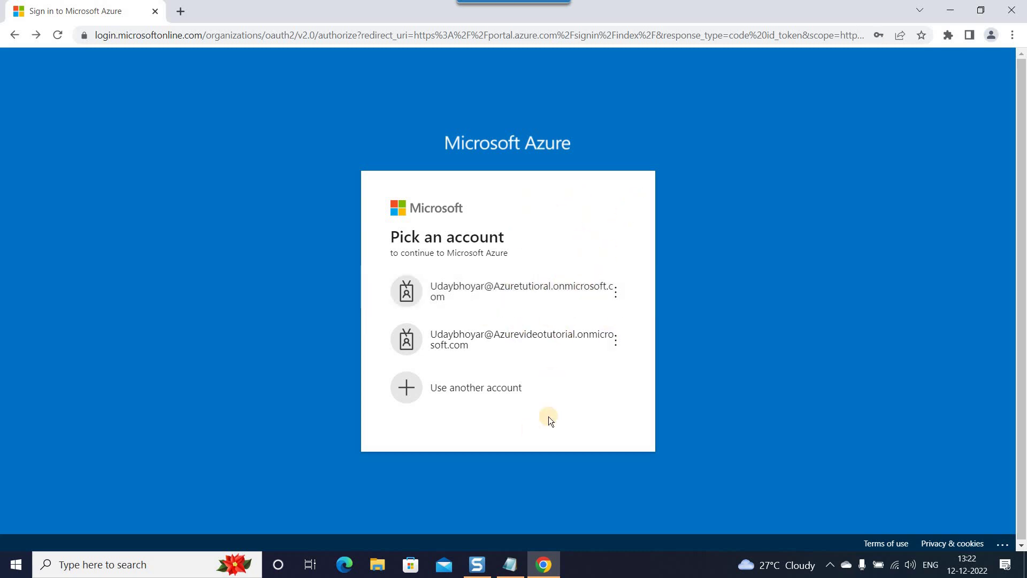
Sign in with the second account using Chrome's saved password.
{"action": "left_click", "coordinate": [543, 344]}
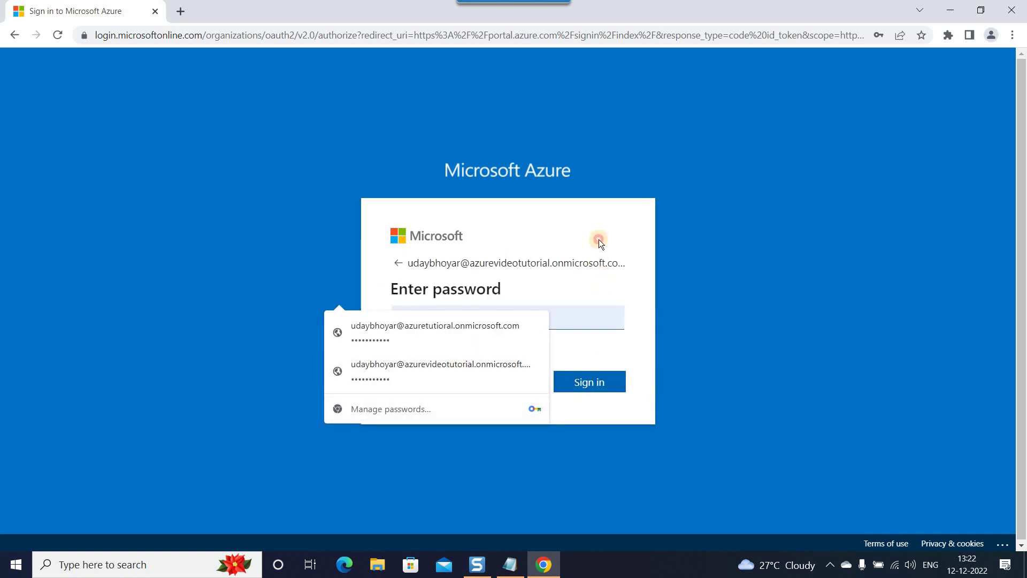
{"action": "left_click", "coordinate": [470, 319]}
{"action": "left_click", "coordinate": [589, 382]}
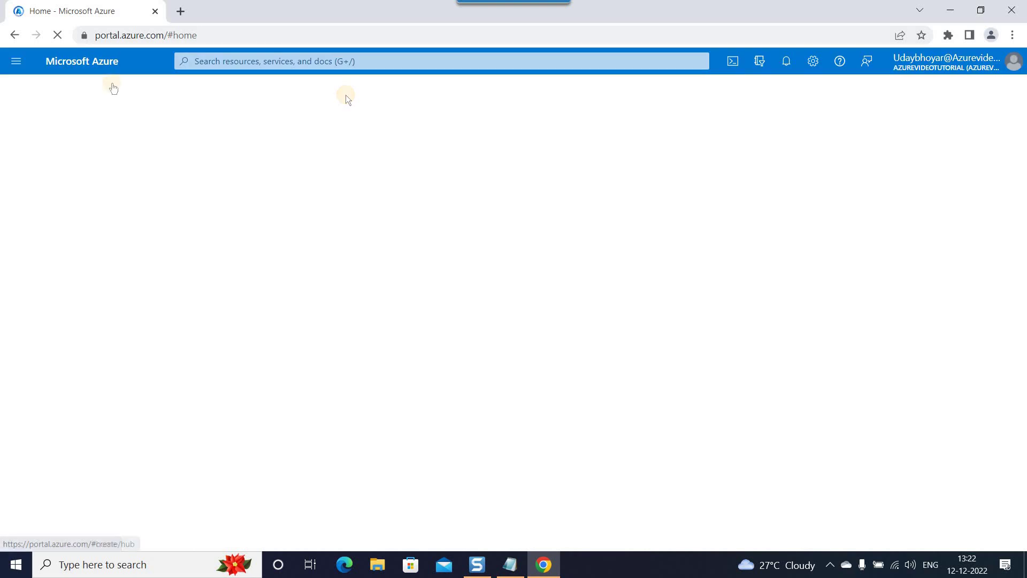
Launch the Azure free account offer page ($200 credit) from the 'Start with an Azure free trial' card.
{"action": "scroll", "coordinate": [644, 264], "scroll_direction": "down", "scroll_amount": 3}
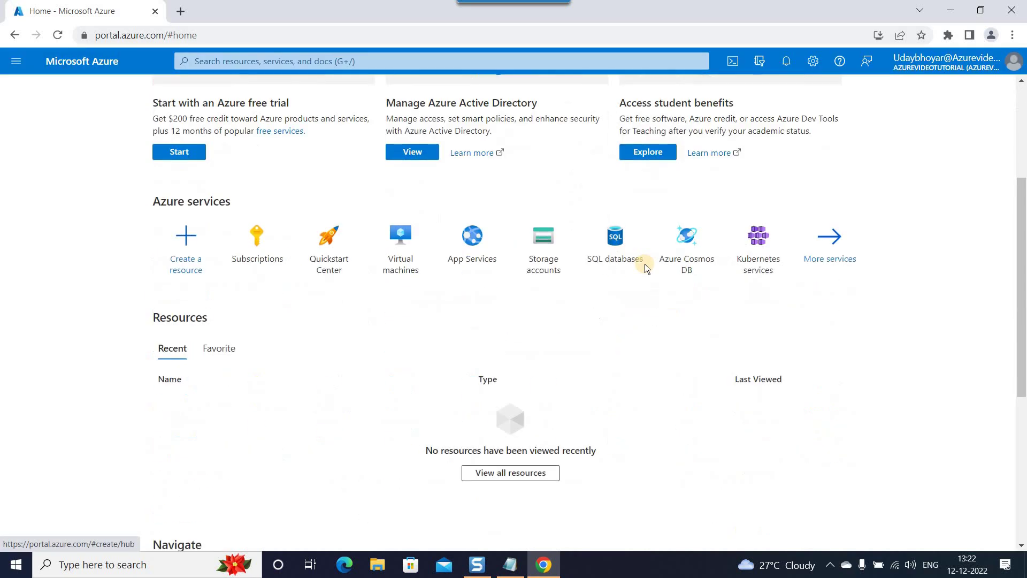
{"action": "scroll", "coordinate": [646, 267], "scroll_direction": "up", "scroll_amount": 3}
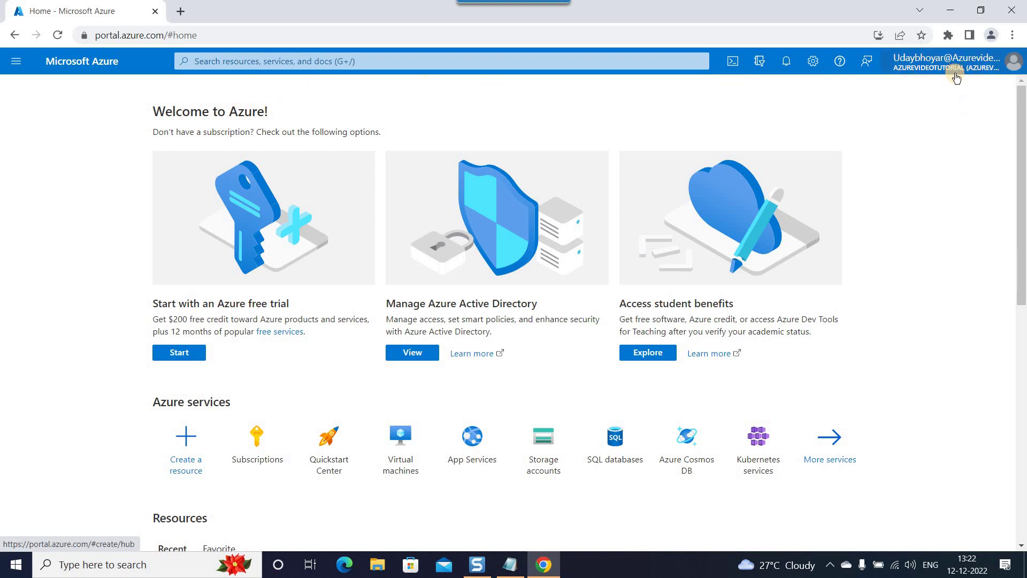
{"action": "mouse_move", "coordinate": [976, 68]}
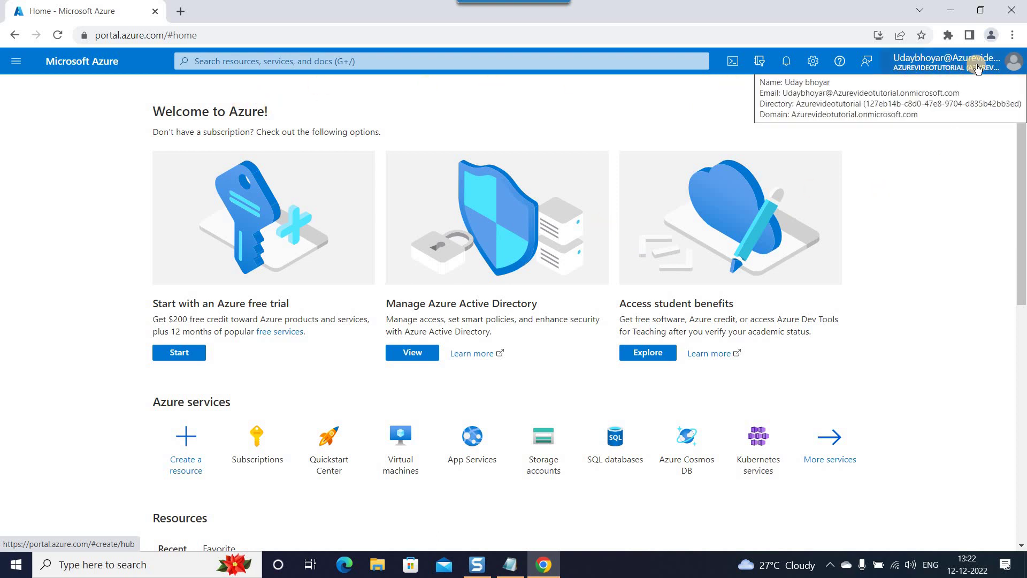
{"action": "scroll", "coordinate": [75, 313], "scroll_direction": "down", "scroll_amount": 9}
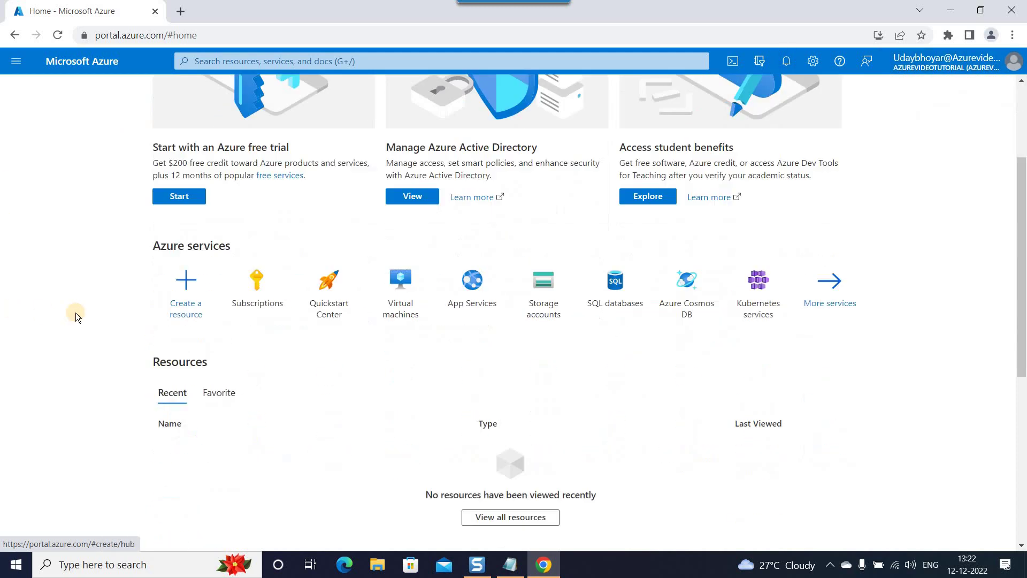
{"action": "scroll", "coordinate": [80, 322], "scroll_direction": "up", "scroll_amount": 9}
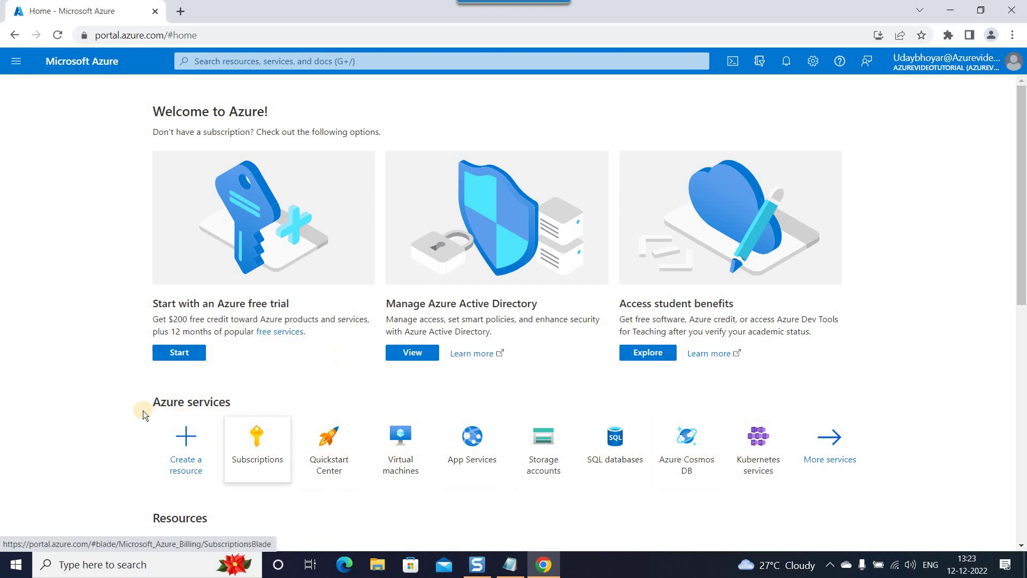
{"action": "left_click_drag", "start_coordinate": [157, 404], "coordinate": [231, 402]}
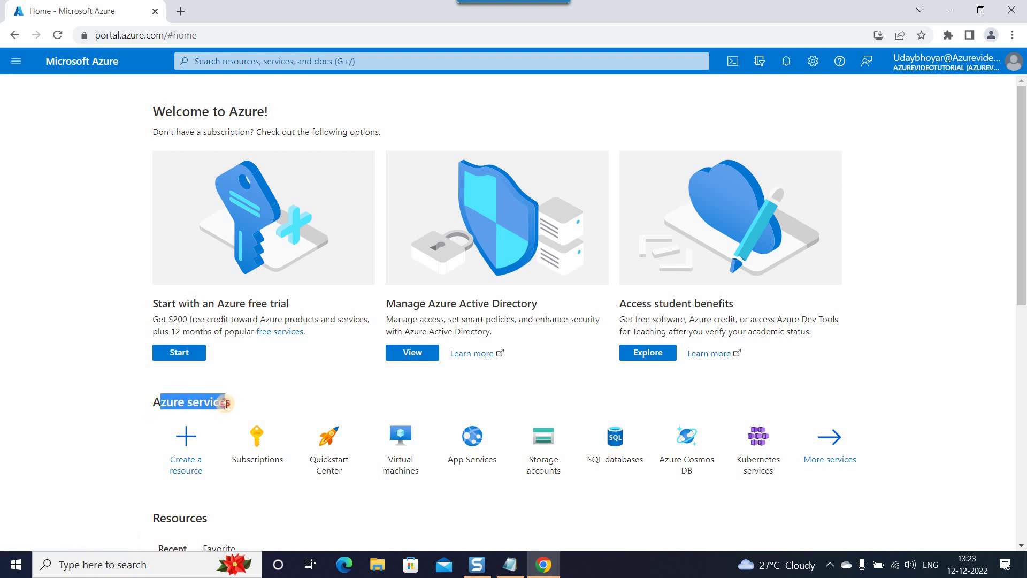
{"action": "left_click", "coordinate": [69, 282]}
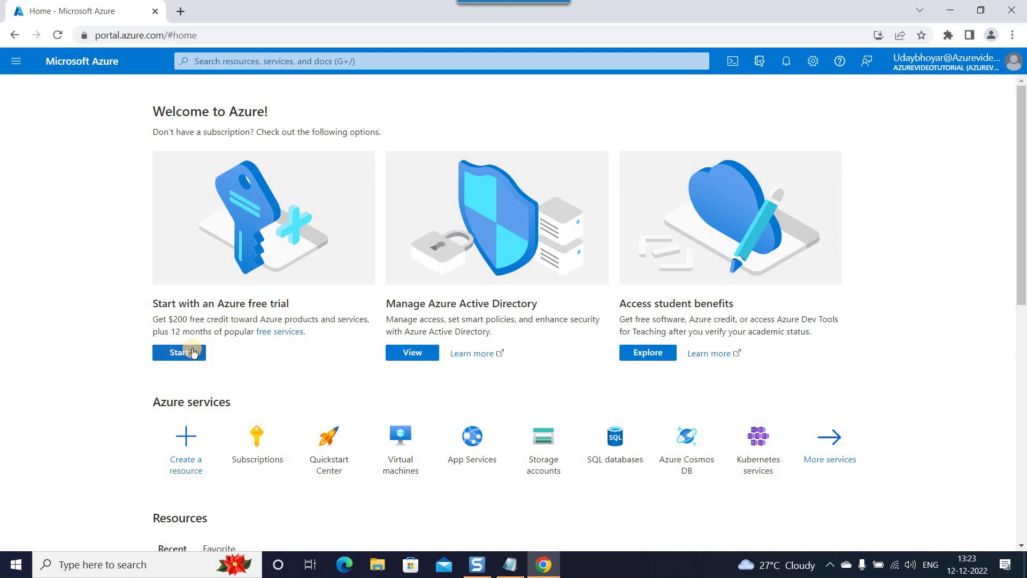
{"action": "left_click", "coordinate": [184, 352]}
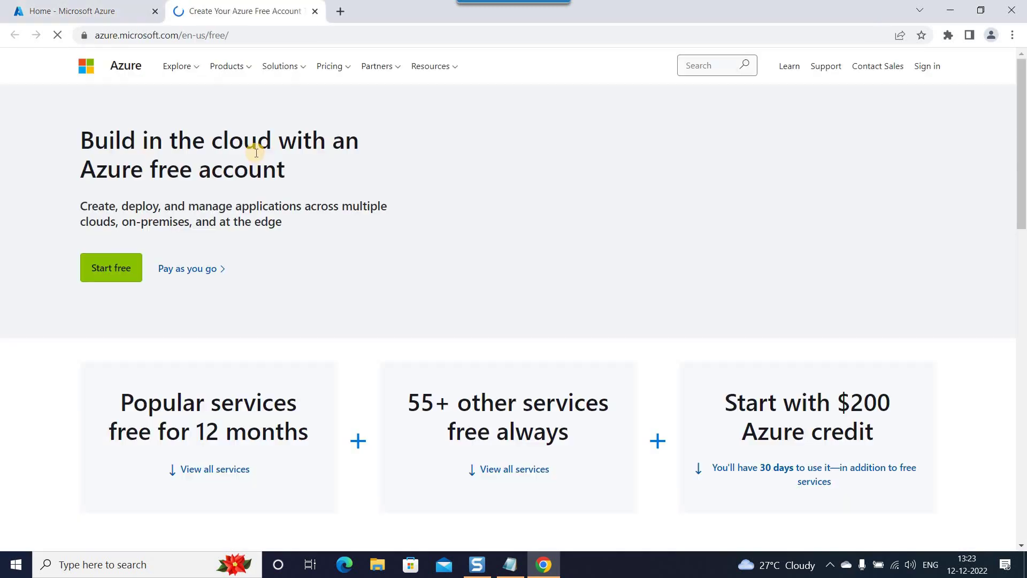
{"action": "scroll", "coordinate": [348, 268], "scroll_direction": "down", "scroll_amount": 4}
{"action": "scroll", "coordinate": [348, 290], "scroll_direction": "up", "scroll_amount": 4}
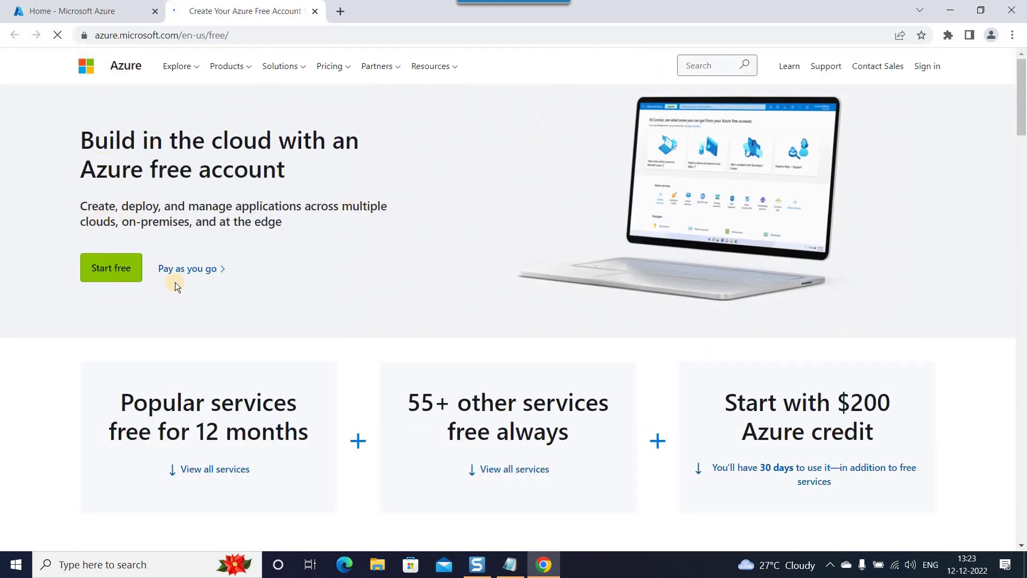
{"action": "scroll", "coordinate": [175, 282], "scroll_direction": "down", "scroll_amount": 3}
{"action": "scroll", "coordinate": [365, 271], "scroll_direction": "down", "scroll_amount": 1}
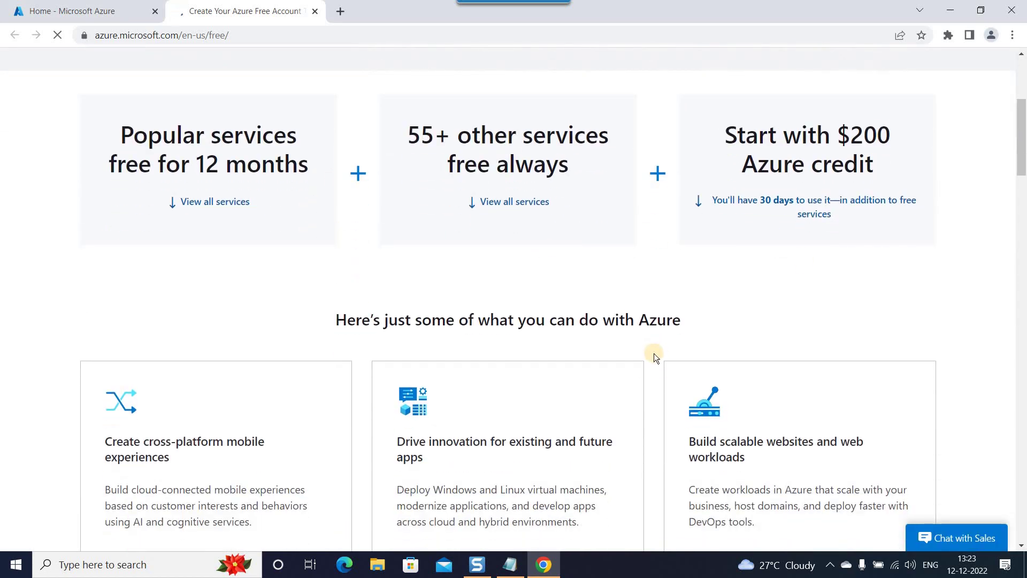
{"action": "left_click_drag", "start_coordinate": [727, 133], "coordinate": [875, 159]}
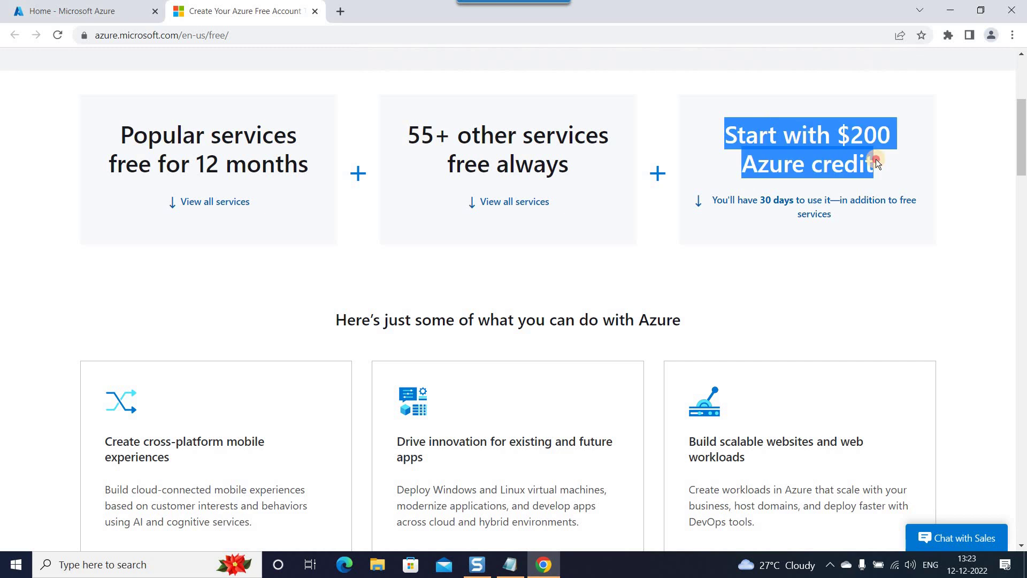
{"action": "left_click", "coordinate": [749, 142]}
{"action": "left_click_drag", "start_coordinate": [728, 133], "coordinate": [895, 179]}
{"action": "left_click", "coordinate": [919, 317]}
{"action": "left_click", "coordinate": [501, 569]}
{"action": "scroll", "coordinate": [91, 422], "scroll_direction": "down", "scroll_amount": 6}
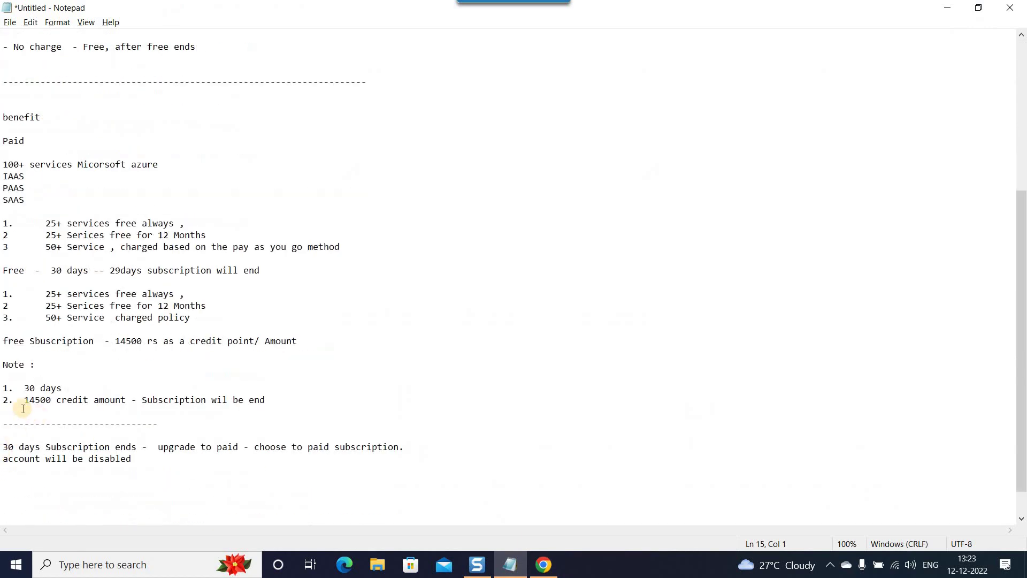
{"action": "left_click_drag", "start_coordinate": [24, 401], "coordinate": [229, 401]}
{"action": "left_click", "coordinate": [298, 402]}
{"action": "key", "text": "alt+Tab"}
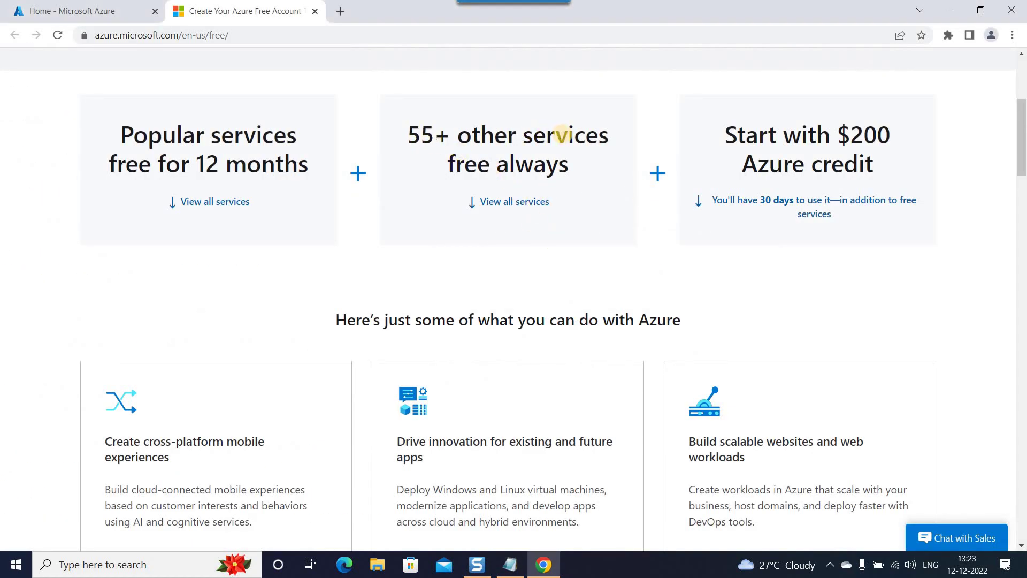
{"action": "key", "text": "alt+Tab"}
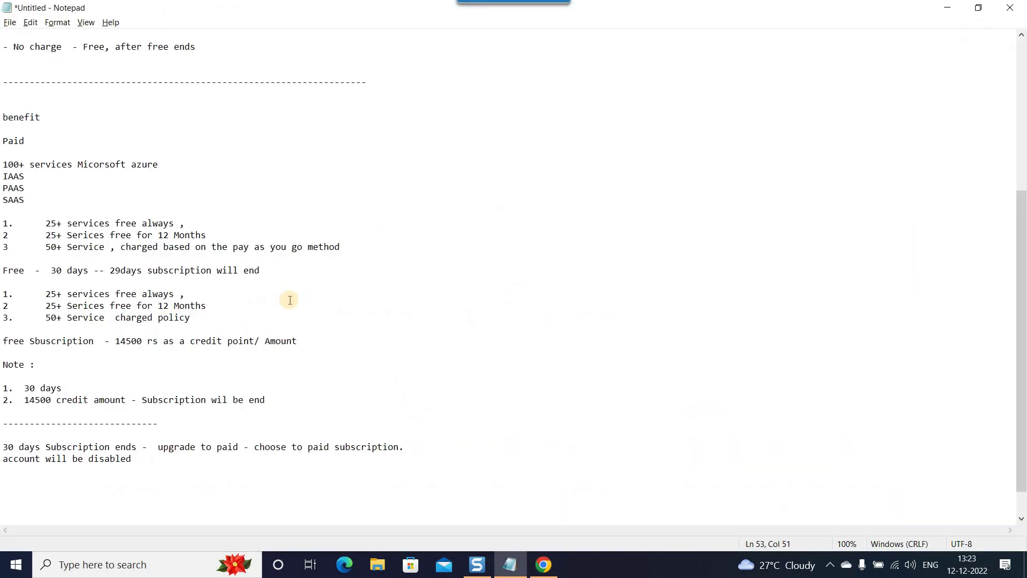
{"action": "scroll", "coordinate": [286, 296], "scroll_direction": "up", "scroll_amount": 1}
{"action": "left_click_drag", "start_coordinate": [45, 364], "coordinate": [199, 364]}
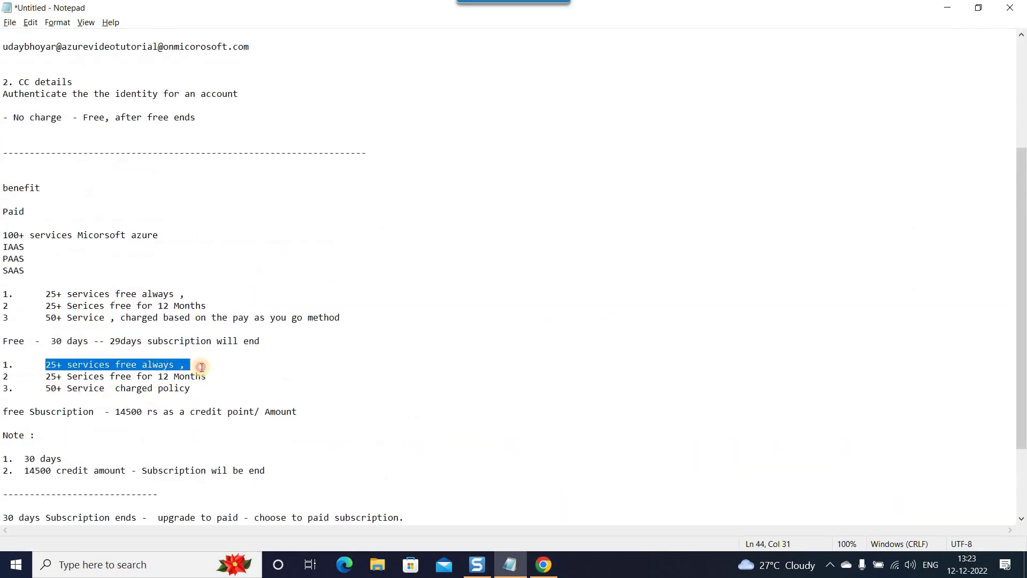
{"action": "left_click_drag", "start_coordinate": [45, 377], "coordinate": [321, 375]}
{"action": "key", "text": "alt+Tab"}
{"action": "scroll", "coordinate": [355, 275], "scroll_direction": "down", "scroll_amount": 10}
{"action": "scroll", "coordinate": [120, 267], "scroll_direction": "up", "scroll_amount": 15}
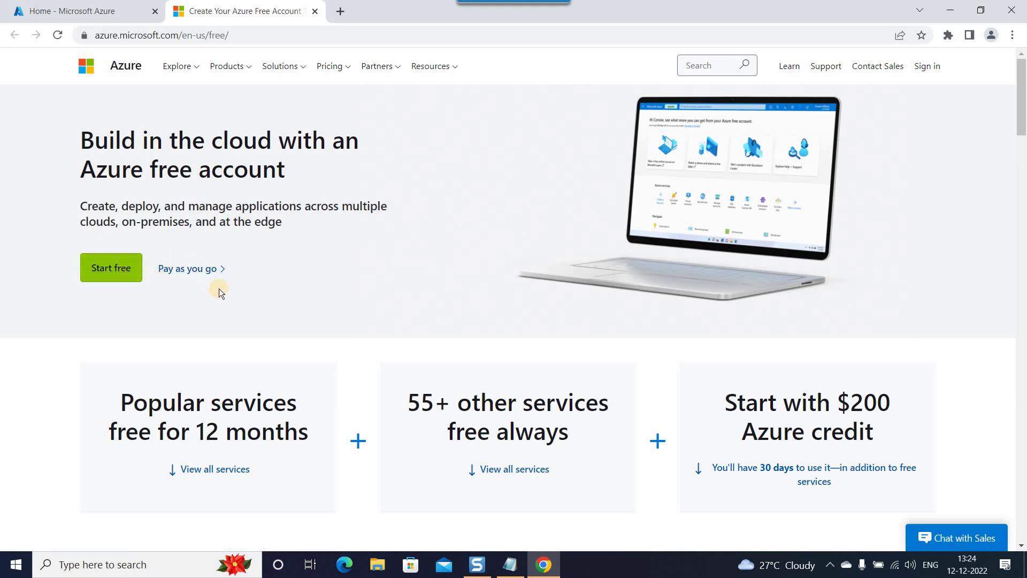
Begin the free account sign-up and review the prefilled India profile form offering ₹13,300 credit.
{"action": "left_click", "coordinate": [126, 267]}
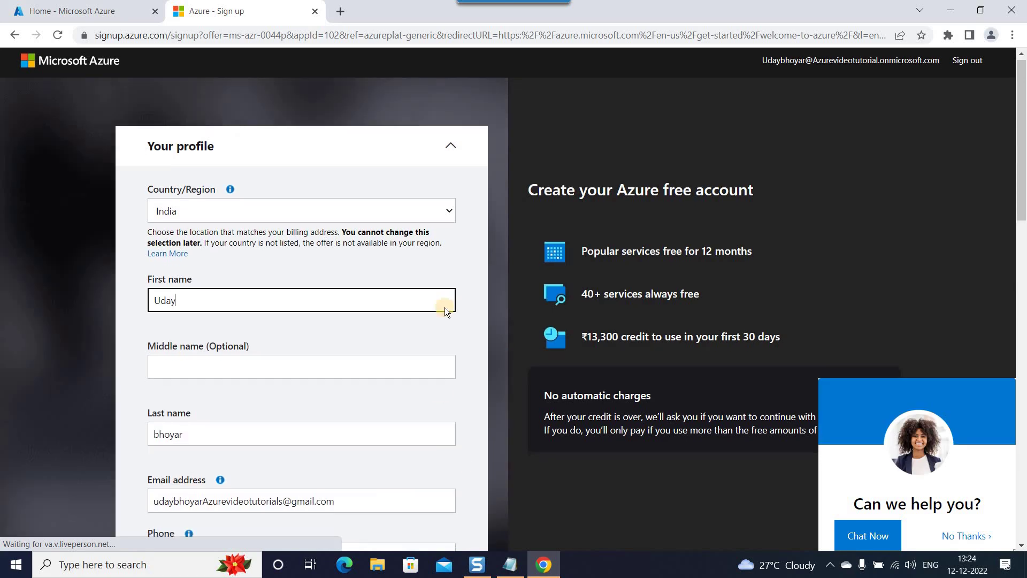
{"action": "scroll", "coordinate": [457, 355], "scroll_direction": "down", "scroll_amount": 4}
{"action": "scroll", "coordinate": [457, 355], "scroll_direction": "down", "scroll_amount": 4}
{"action": "scroll", "coordinate": [460, 395], "scroll_direction": "up", "scroll_amount": 8}
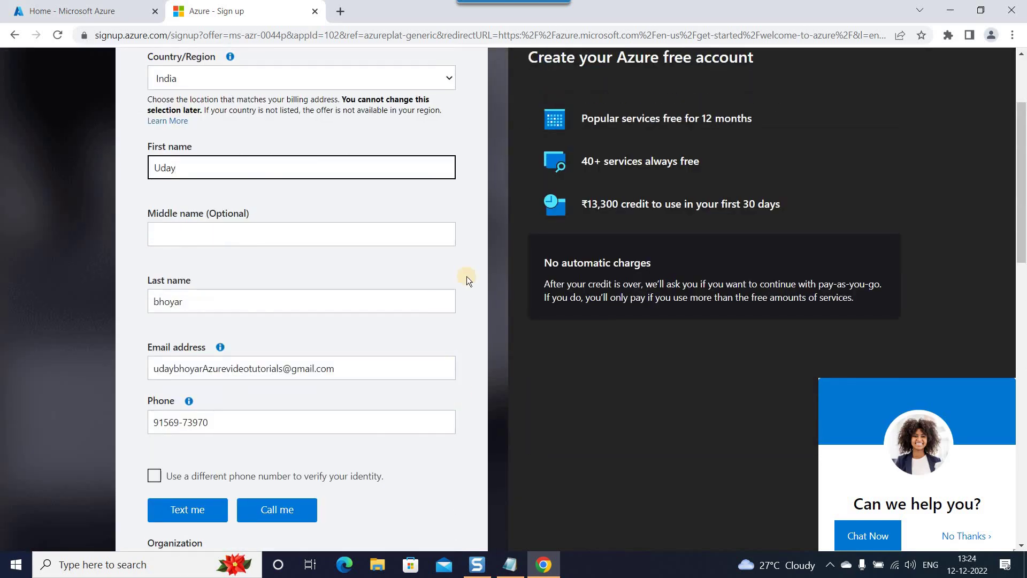
{"action": "scroll", "coordinate": [456, 312], "scroll_direction": "down", "scroll_amount": 10}
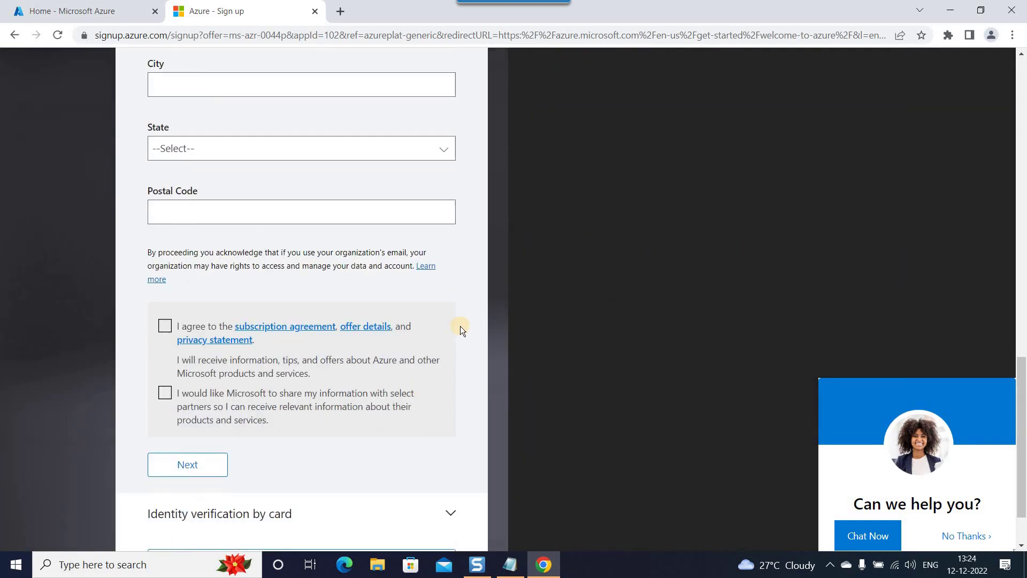
{"action": "scroll", "coordinate": [461, 336], "scroll_direction": "up", "scroll_amount": 10}
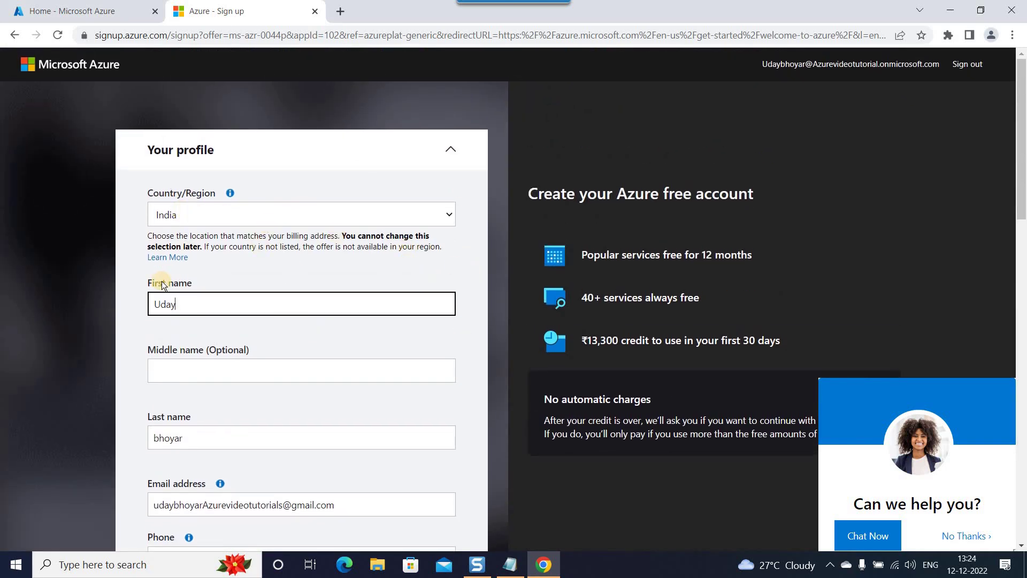
{"action": "scroll", "coordinate": [162, 281], "scroll_direction": "down", "scroll_amount": 3}
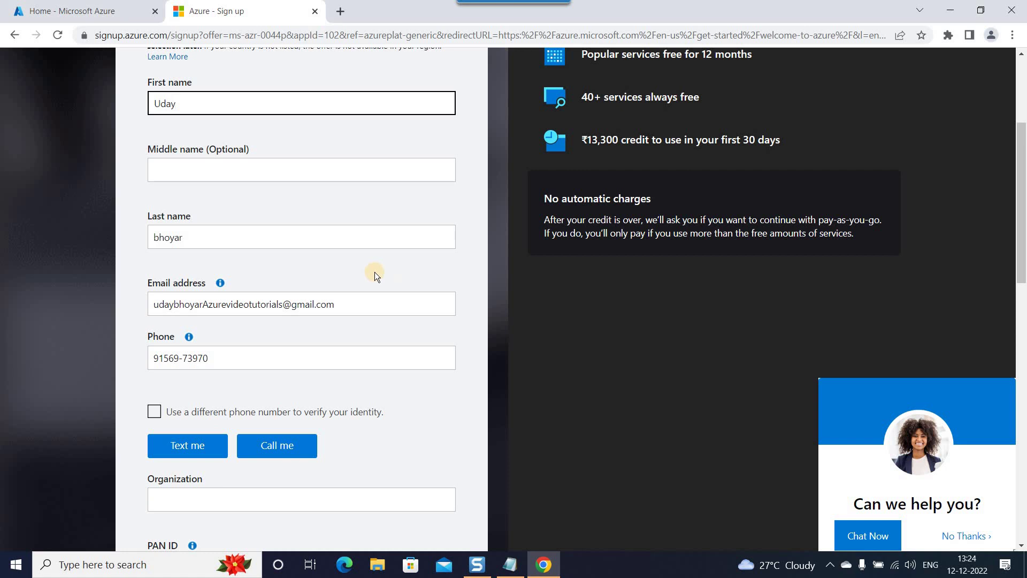
{"action": "left_click_drag", "start_coordinate": [155, 304], "coordinate": [335, 303]}
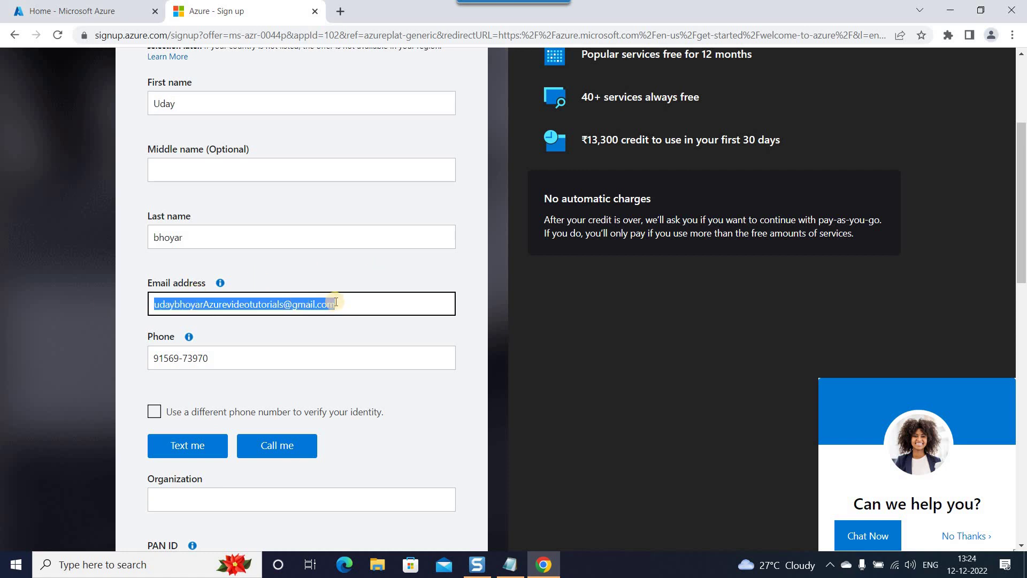
{"action": "left_click", "coordinate": [445, 275]}
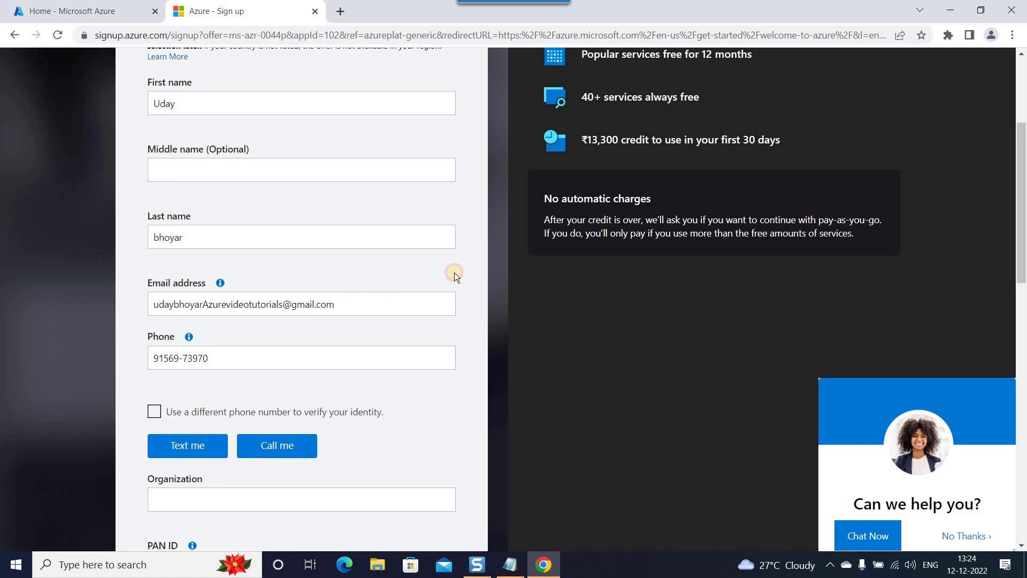
{"action": "scroll", "coordinate": [401, 266], "scroll_direction": "down", "scroll_amount": 4}
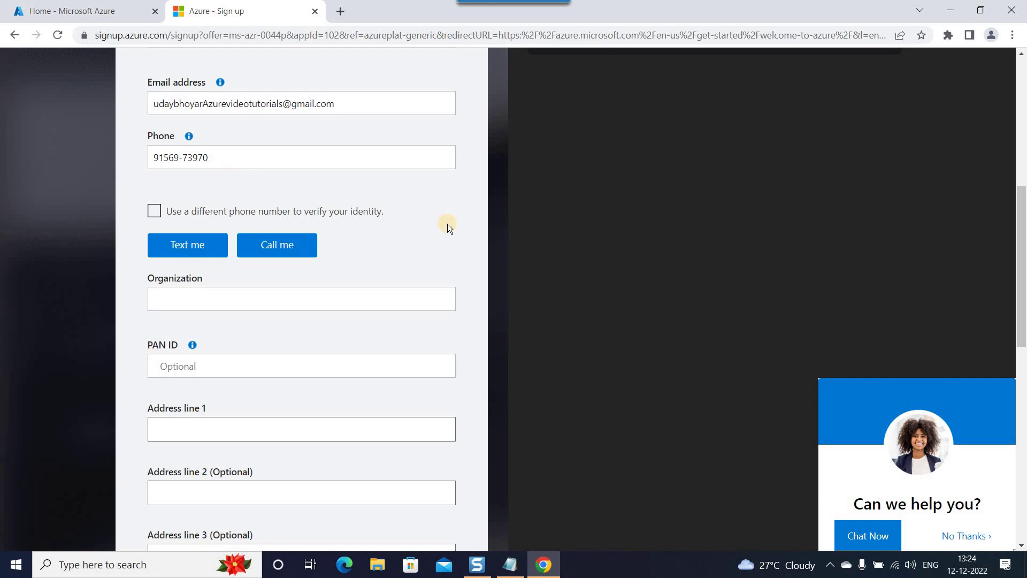
Request the phone verification code by text and set Organization to Azuretutorial.
{"action": "left_click", "coordinate": [182, 246]}
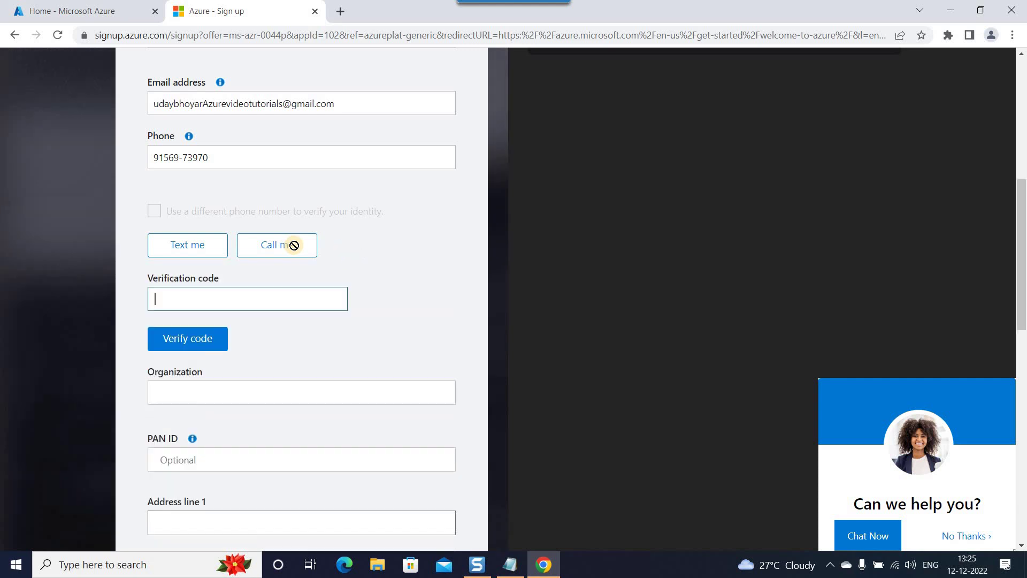
{"action": "left_click", "coordinate": [253, 304]}
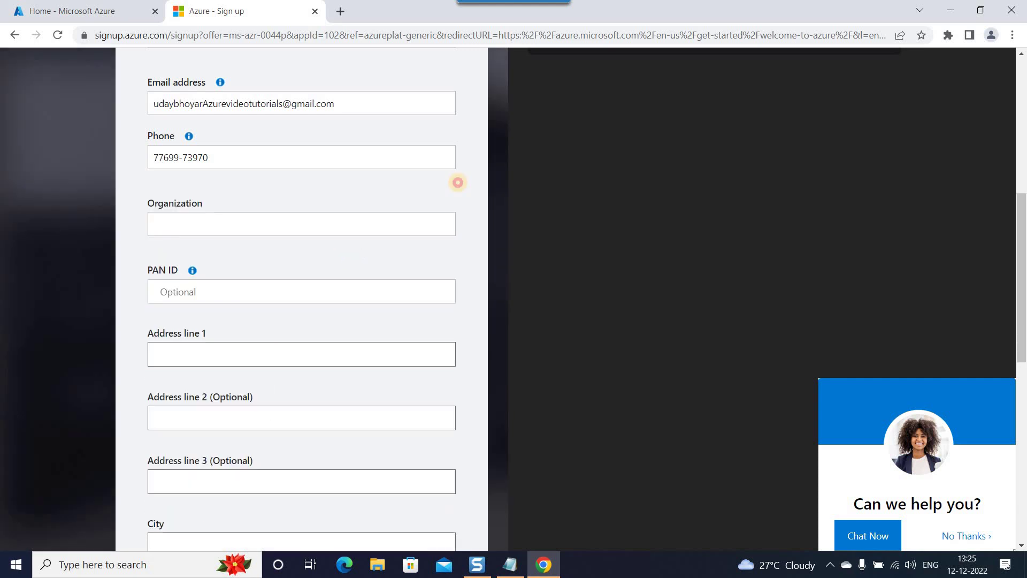
{"action": "left_click", "coordinate": [236, 229]}
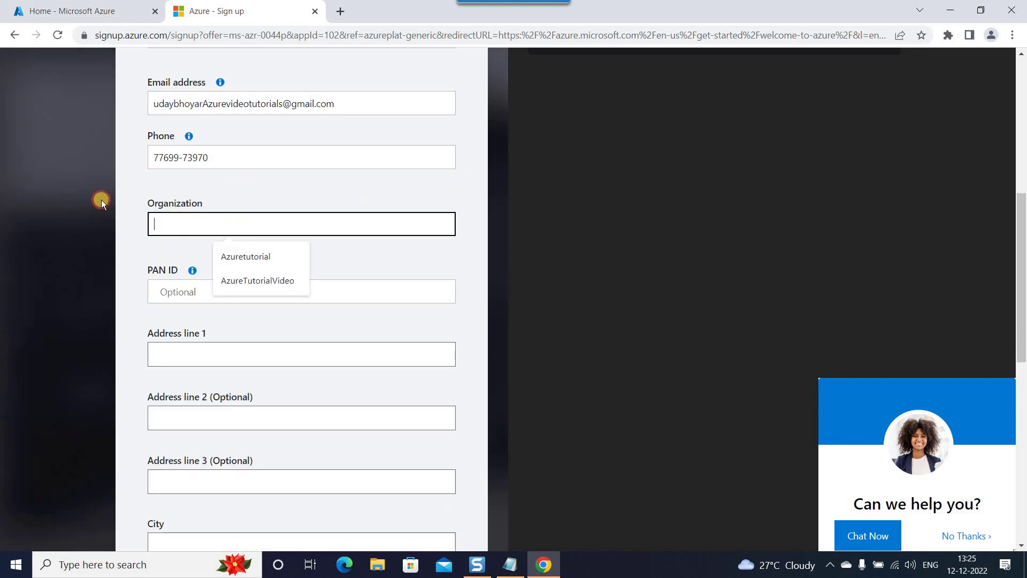
{"action": "left_click", "coordinate": [251, 257]}
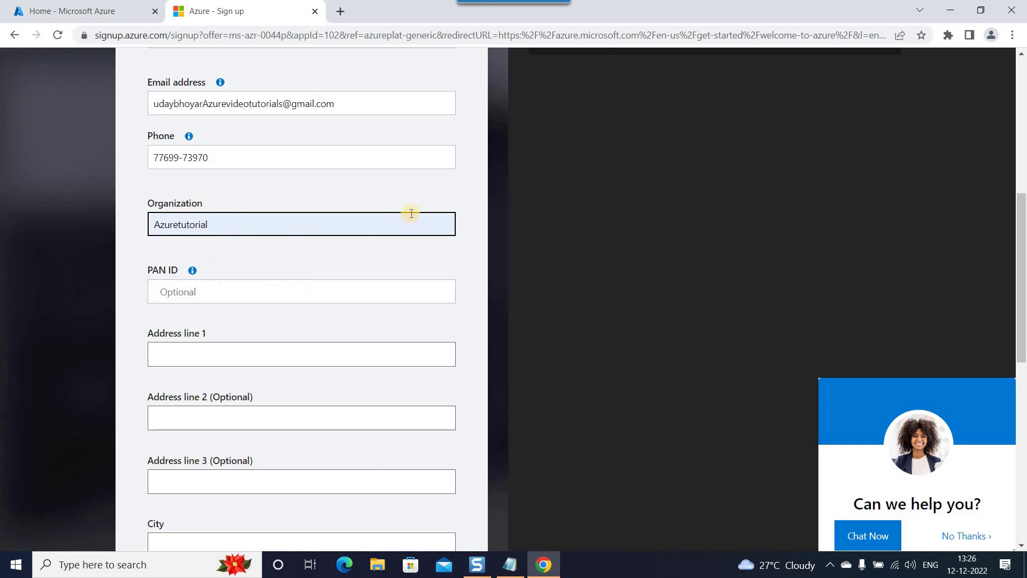
{"action": "left_click", "coordinate": [469, 204]}
{"action": "scroll", "coordinate": [238, 206], "scroll_direction": "down", "scroll_amount": 2}
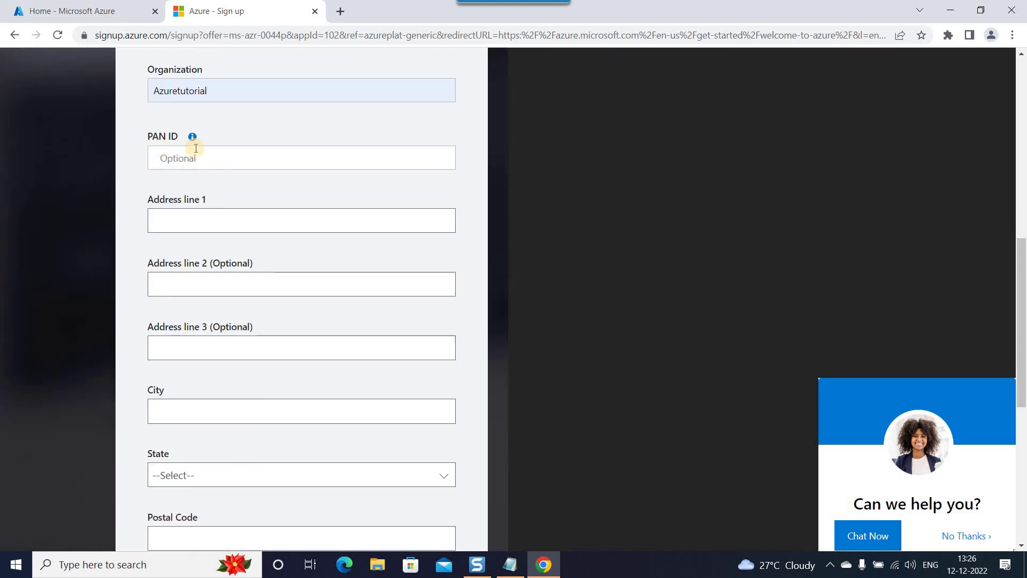
Fill in the address line, city, state and postal code fields of the profile.
{"action": "left_click", "coordinate": [263, 222]}
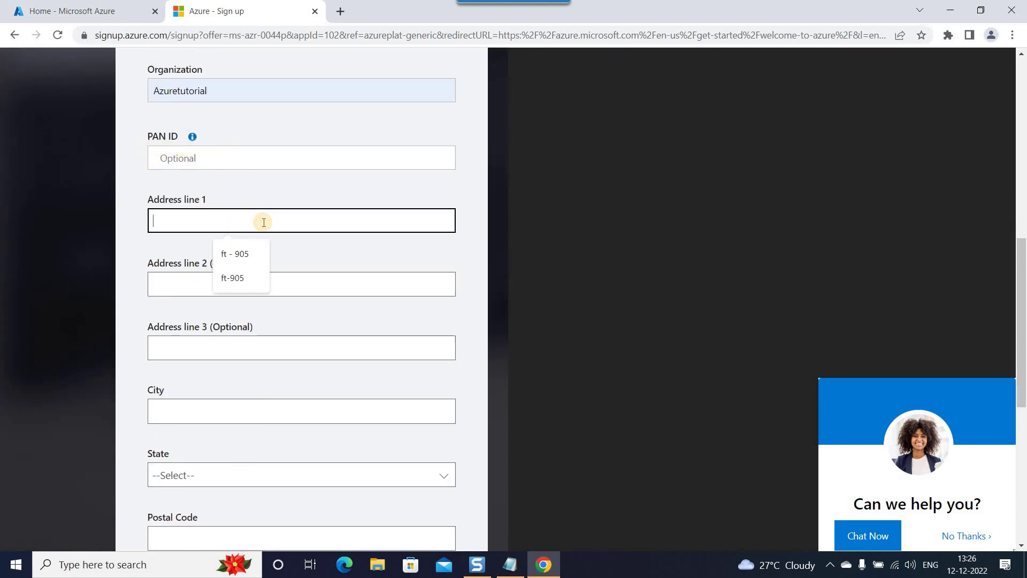
{"action": "scroll", "coordinate": [280, 229], "scroll_direction": "down", "scroll_amount": 1}
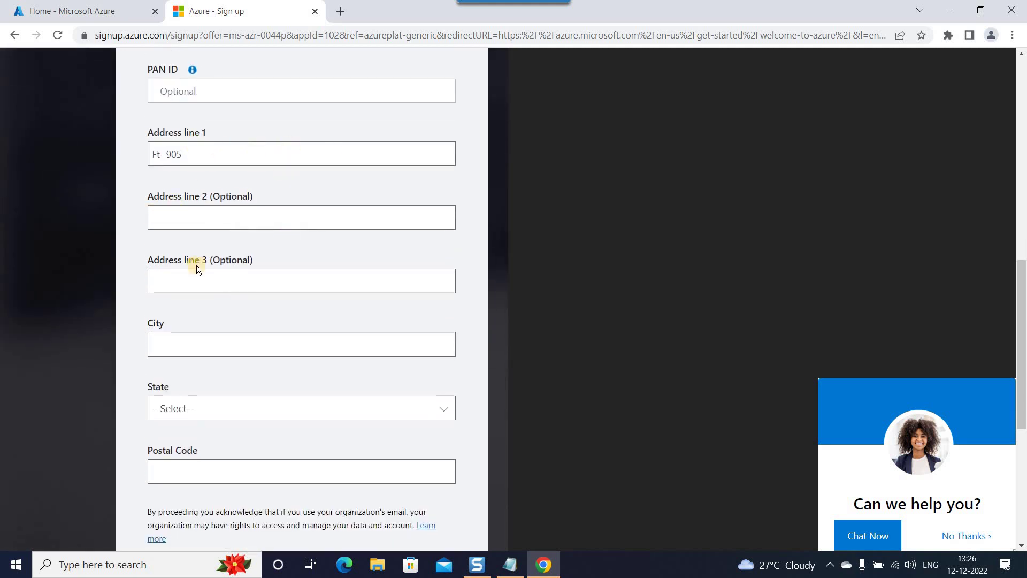
{"action": "left_click", "coordinate": [289, 348]}
{"action": "left_click", "coordinate": [235, 384]}
{"action": "scroll", "coordinate": [321, 364], "scroll_direction": "down", "scroll_amount": 2}
{"action": "left_click", "coordinate": [279, 278]}
{"action": "type", "text": "mah"}
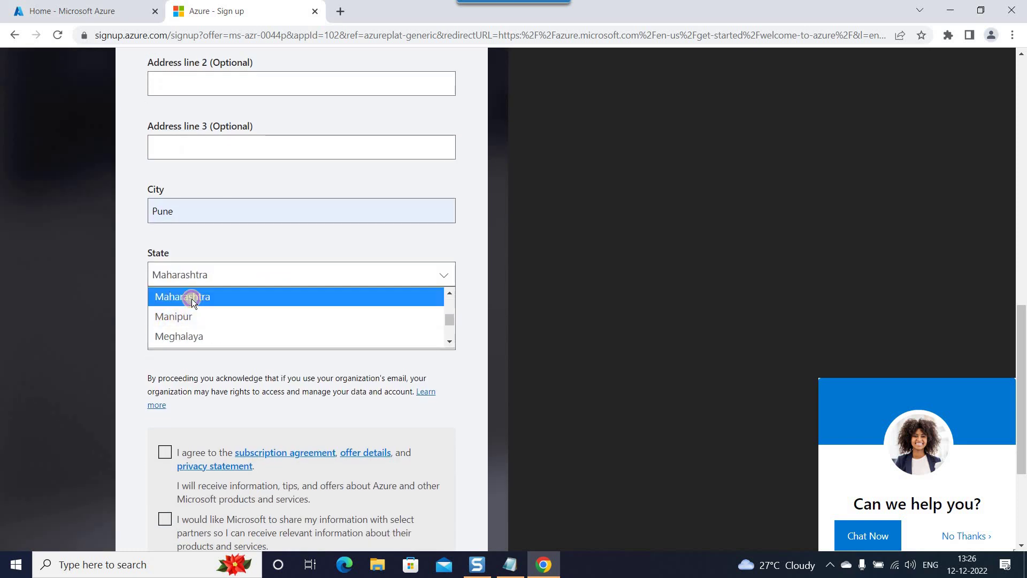
{"action": "left_click", "coordinate": [198, 298]}
{"action": "left_click", "coordinate": [206, 334]}
{"action": "type", "text": "411041"}
{"action": "left_click", "coordinate": [343, 312]}
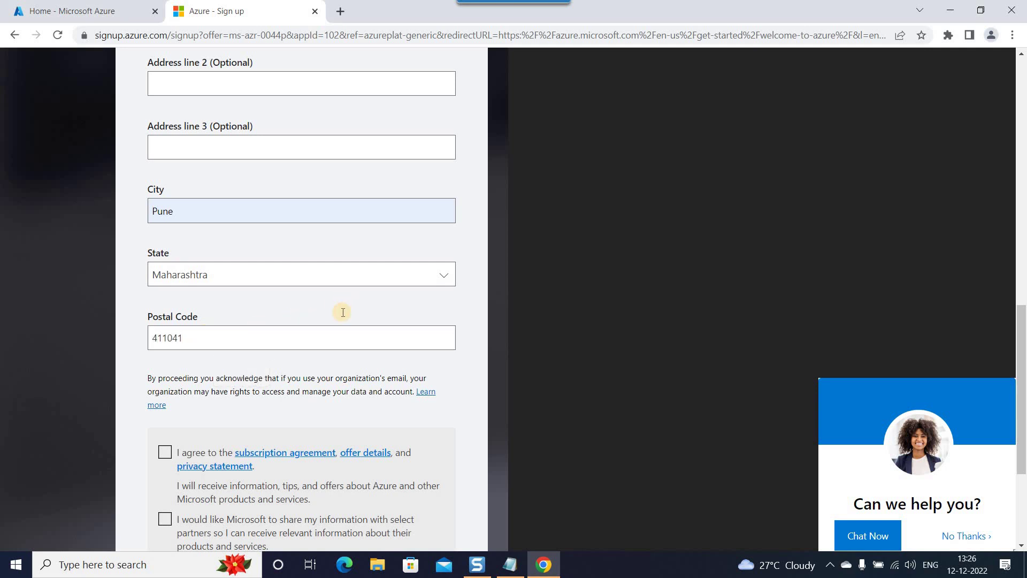
Accept the subscription agreement and continue to identity verification by card.
{"action": "scroll", "coordinate": [107, 246], "scroll_direction": "down", "scroll_amount": 3}
{"action": "left_click", "coordinate": [164, 258]}
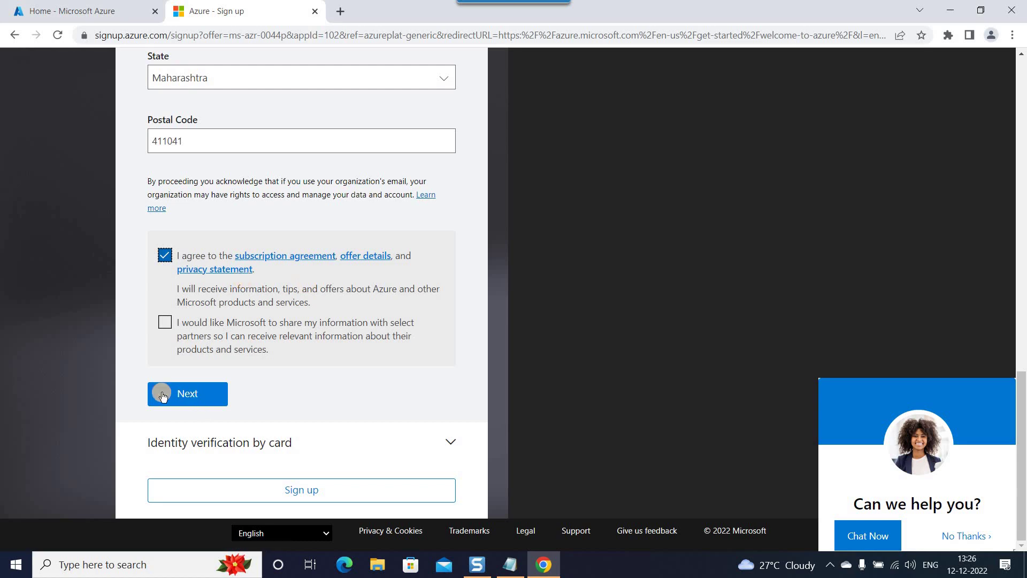
{"action": "left_click", "coordinate": [191, 399]}
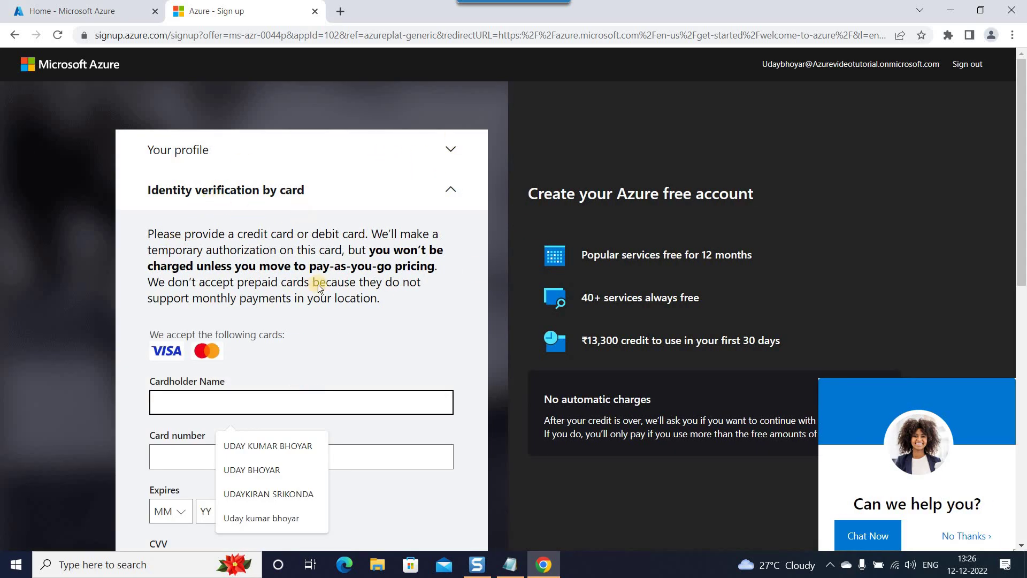
Check the '2. CC details' section in the Notepad notes, then return to the sign-up.
{"action": "key", "text": "alt+Tab"}
{"action": "scroll", "coordinate": [195, 298], "scroll_direction": "up", "scroll_amount": 5}
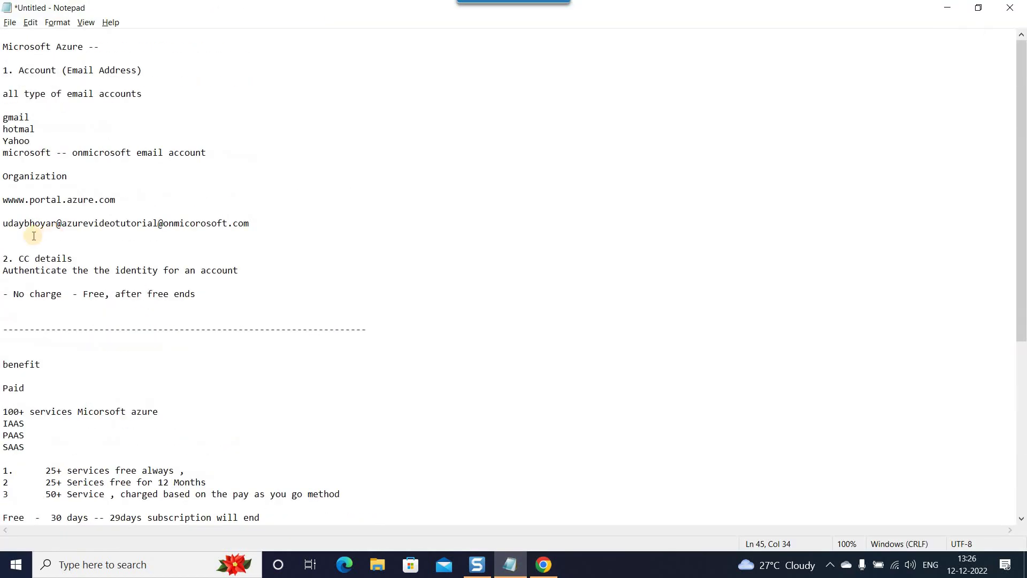
{"action": "left_click_drag", "start_coordinate": [25, 260], "coordinate": [259, 270]}
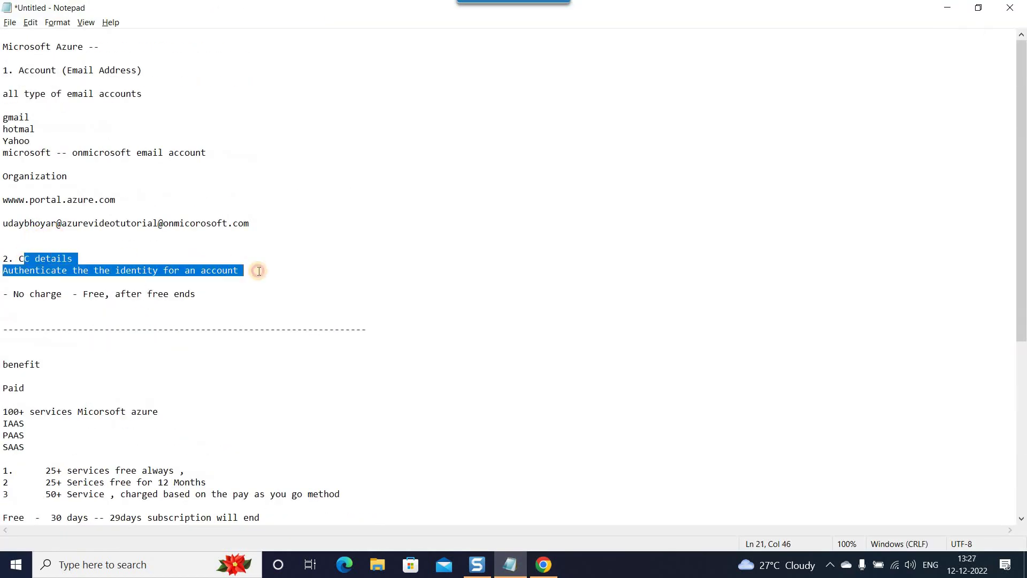
{"action": "left_click", "coordinate": [287, 287]}
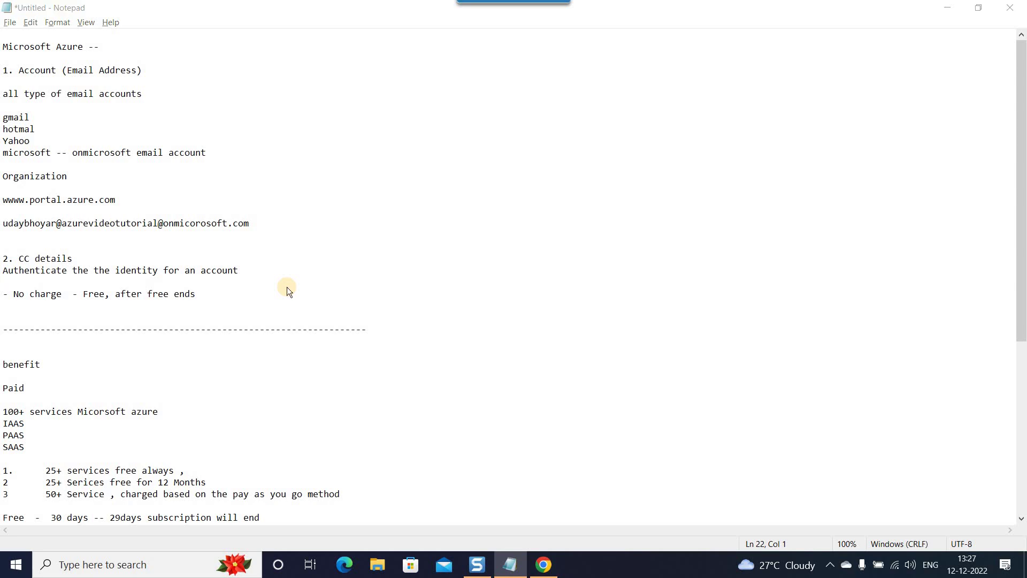
{"action": "key", "text": "alt+Tab"}
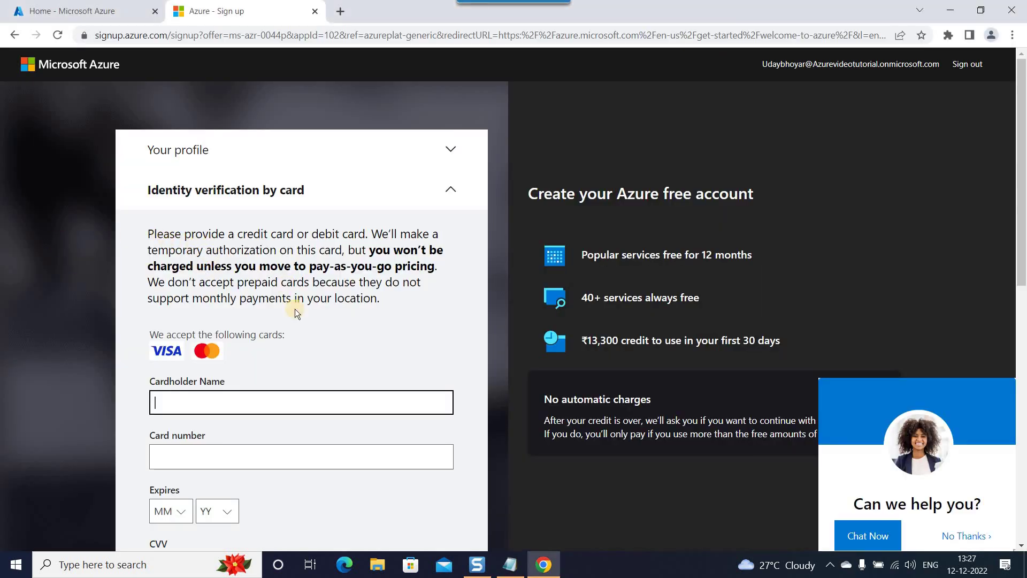
Fill in the cardholder's name from the saved suggestions.
{"action": "scroll", "coordinate": [293, 332], "scroll_direction": "down", "scroll_amount": 3}
{"action": "scroll", "coordinate": [263, 272], "scroll_direction": "down", "scroll_amount": 2}
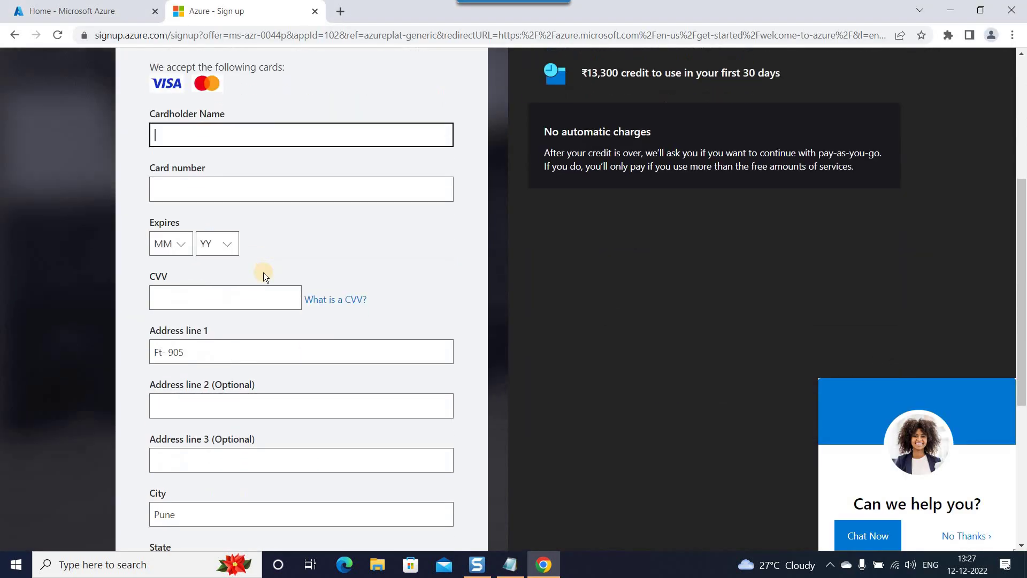
{"action": "scroll", "coordinate": [263, 271], "scroll_direction": "down", "scroll_amount": 2}
{"action": "scroll", "coordinate": [263, 273], "scroll_direction": "up", "scroll_amount": 8}
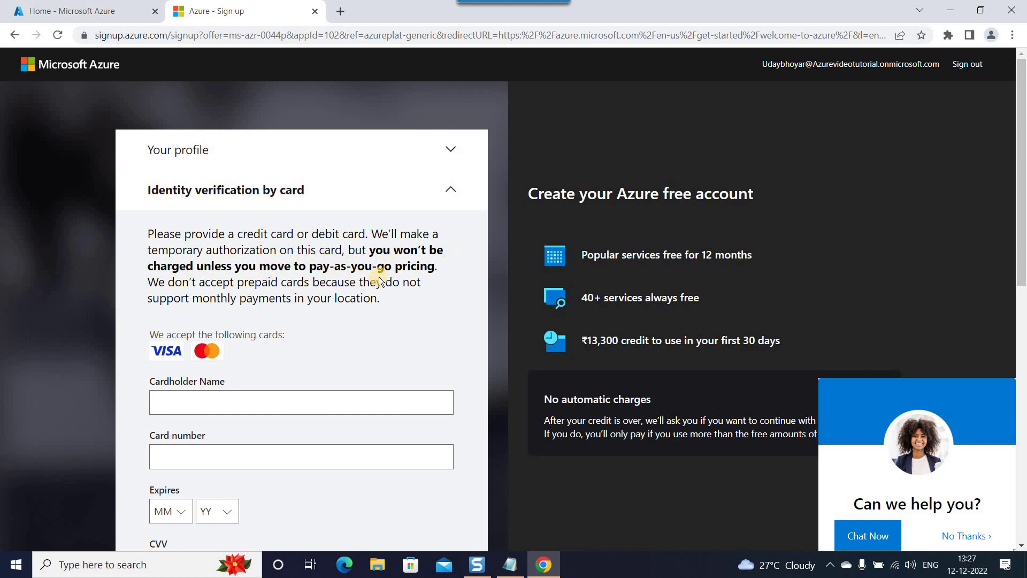
{"action": "scroll", "coordinate": [321, 289], "scroll_direction": "down", "scroll_amount": 3}
{"action": "left_click", "coordinate": [230, 269]}
{"action": "left_click", "coordinate": [245, 303]}
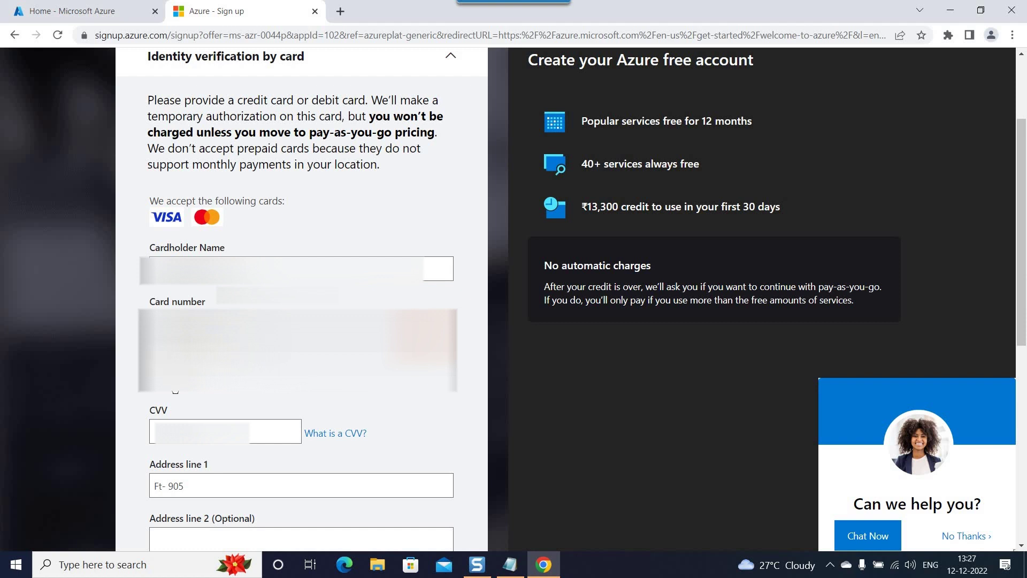
Set the card expiry to month 01 and the expiry year, then submit the sign-up.
{"action": "left_click", "coordinate": [175, 391]}
{"action": "left_click", "coordinate": [171, 452]}
{"action": "left_click", "coordinate": [176, 392]}
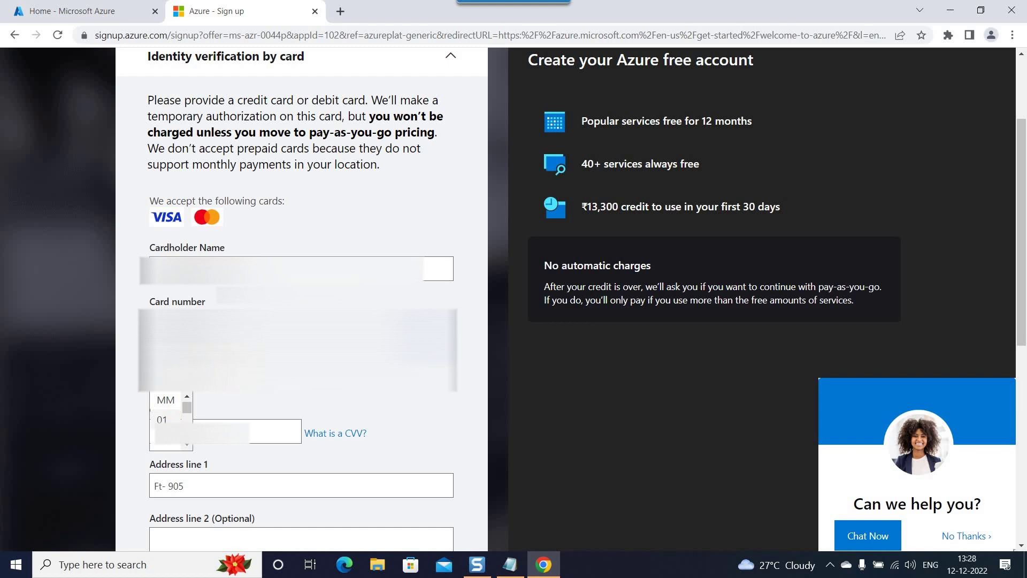
{"action": "left_click", "coordinate": [161, 420]}
{"action": "left_click", "coordinate": [217, 381]}
{"action": "left_click", "coordinate": [197, 420]}
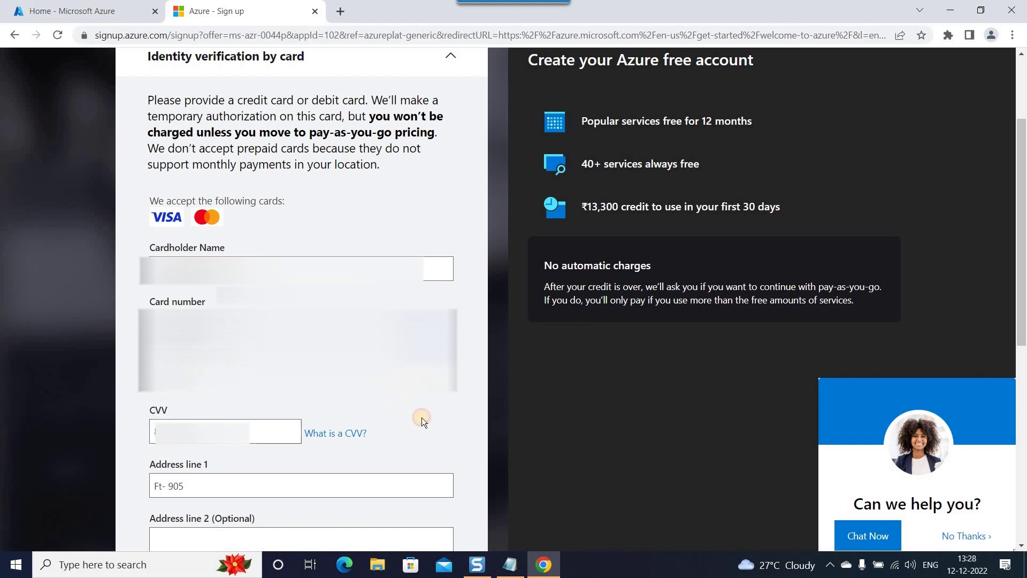
{"action": "scroll", "coordinate": [421, 418], "scroll_direction": "down", "scroll_amount": 8}
{"action": "left_click", "coordinate": [210, 493]}
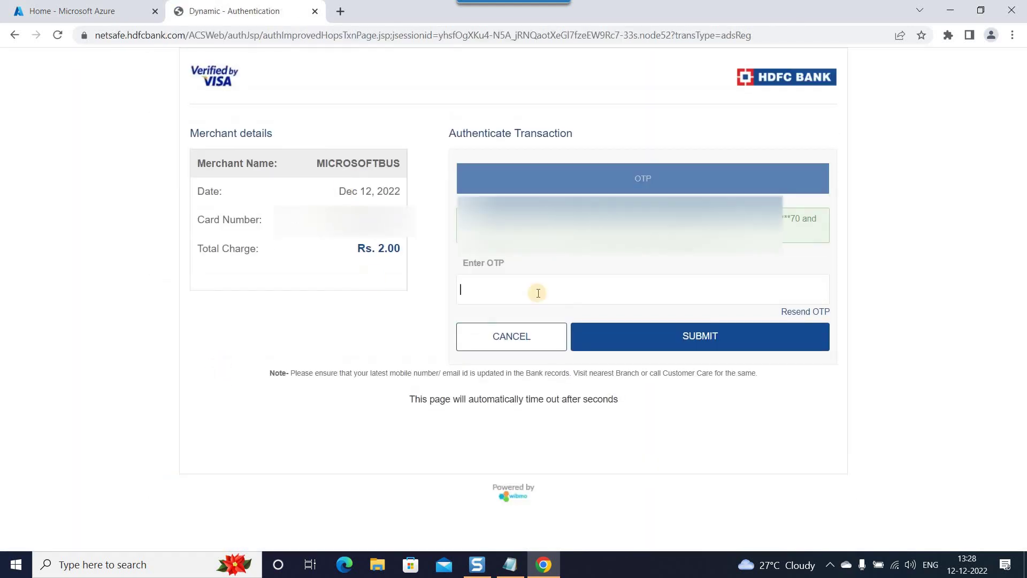
Enter the bank OTP to authorize the Rs. 2.00 charge, then close the processing tab.
{"action": "left_click", "coordinate": [796, 285]}
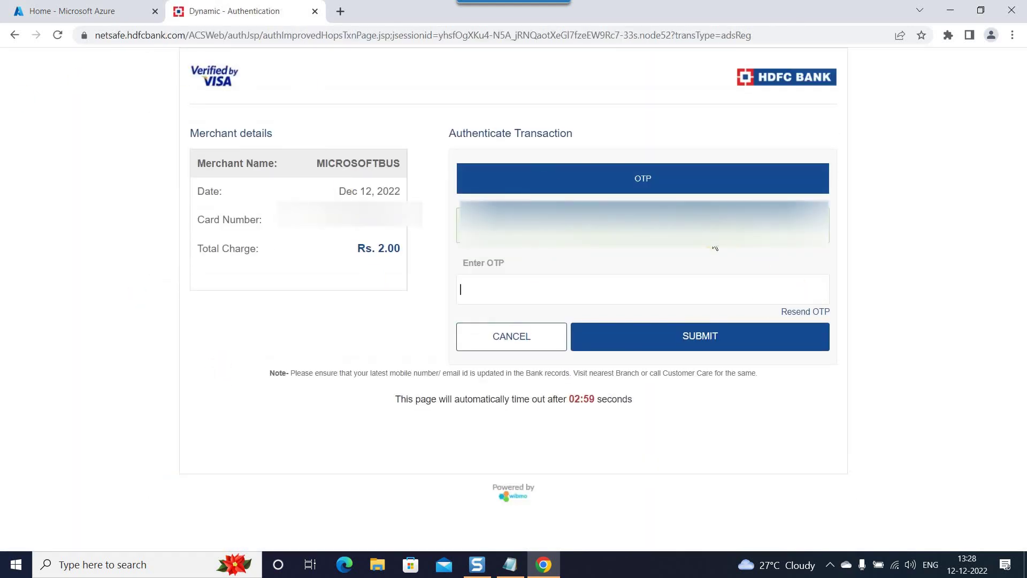
{"action": "left_click", "coordinate": [515, 292]}
{"action": "type", "text": "••••••"}
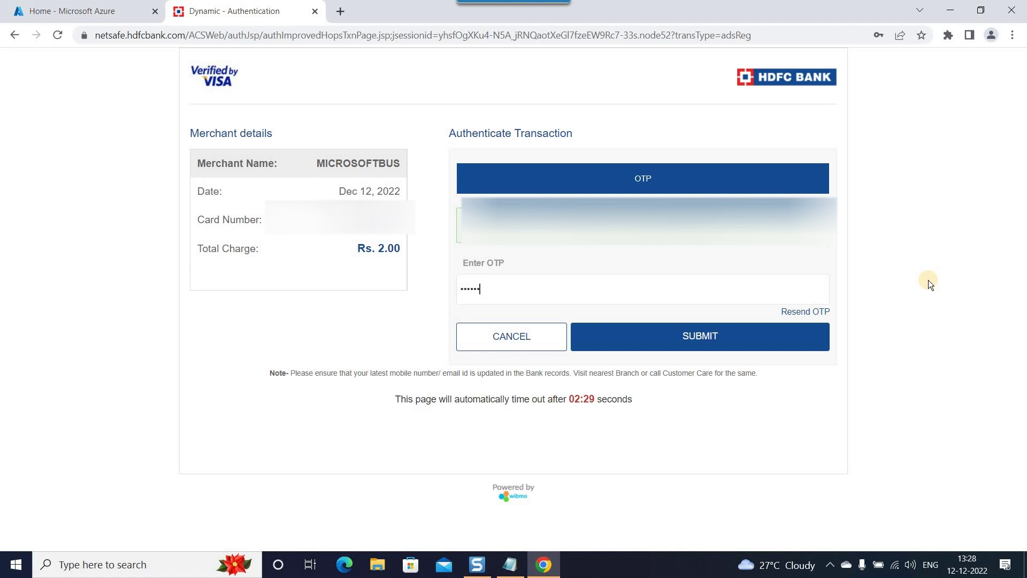
{"action": "left_click", "coordinate": [689, 343]}
{"action": "left_click", "coordinate": [314, 11]}
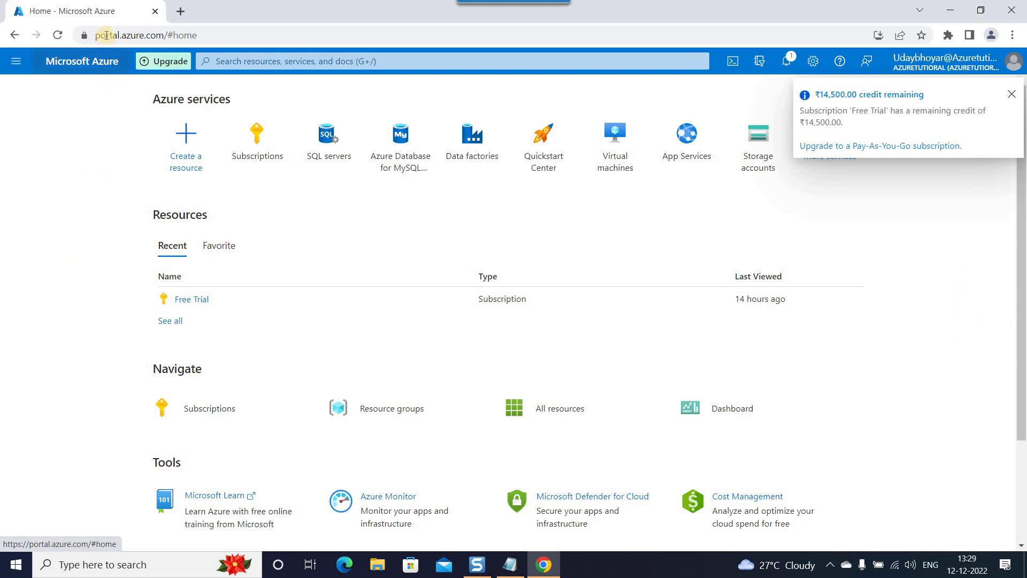
Check the credit notifications, then search 'subscrio' to open the Subscriptions service.
{"action": "scroll", "coordinate": [84, 246], "scroll_direction": "down", "scroll_amount": 2}
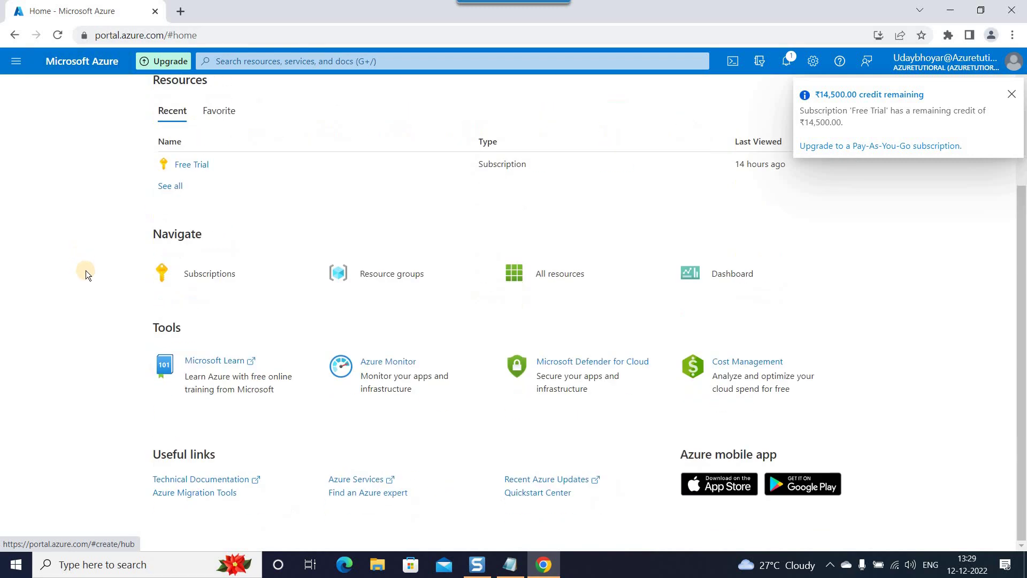
{"action": "scroll", "coordinate": [911, 187], "scroll_direction": "up", "scroll_amount": 2}
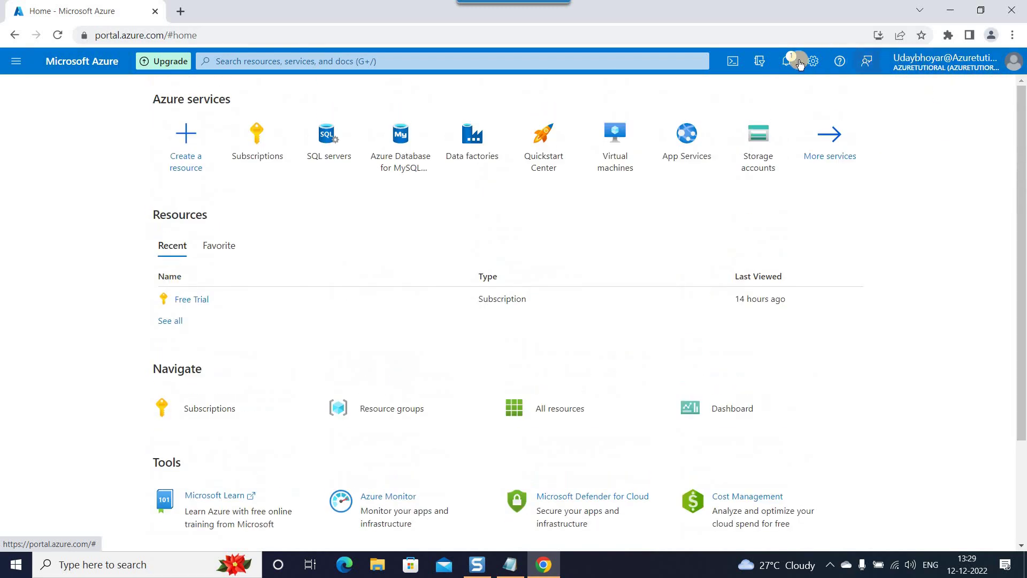
{"action": "left_click", "coordinate": [786, 62]}
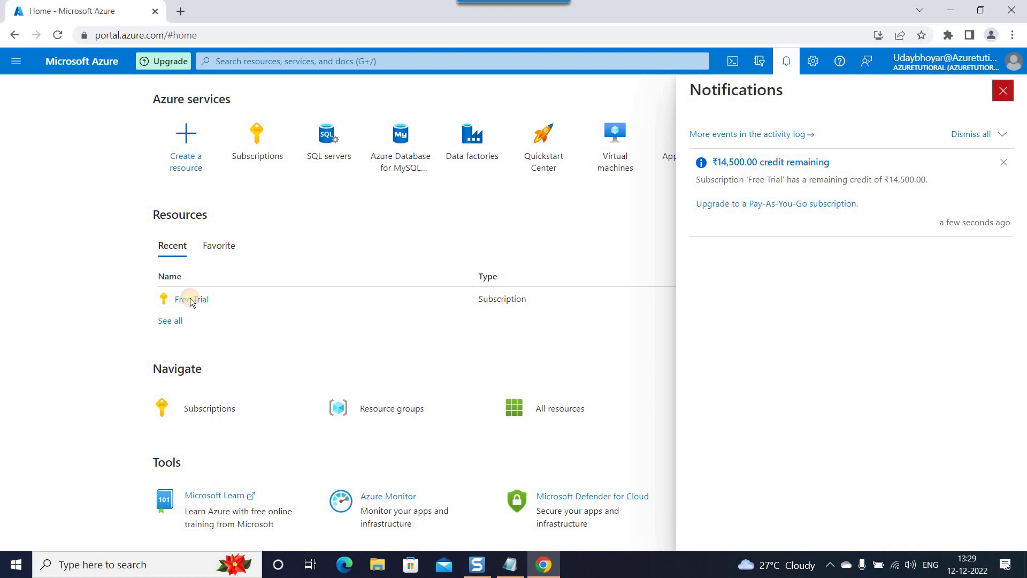
{"action": "left_click", "coordinate": [1003, 91]}
{"action": "left_click", "coordinate": [363, 63]}
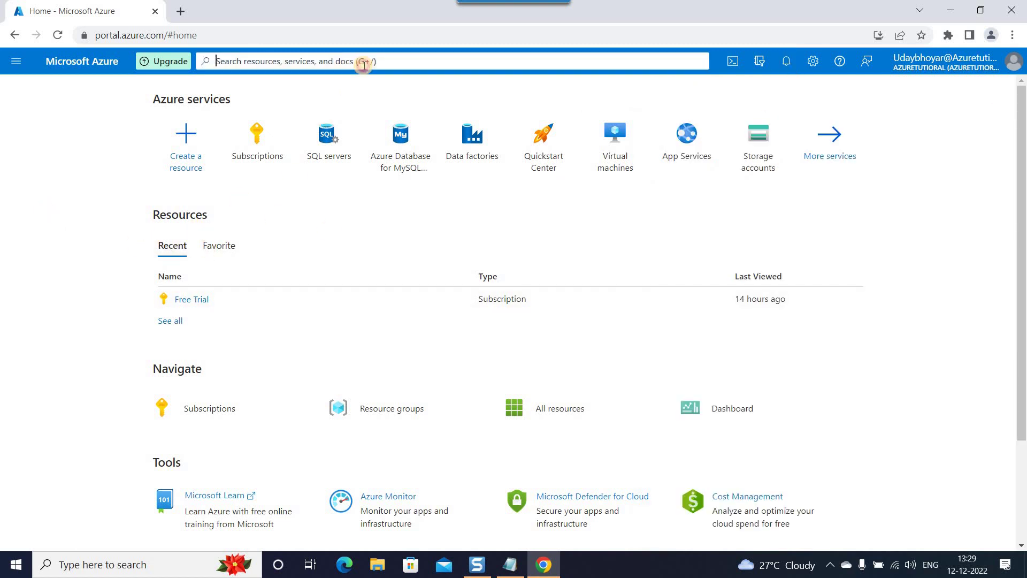
{"action": "type", "text": "subscrio"}
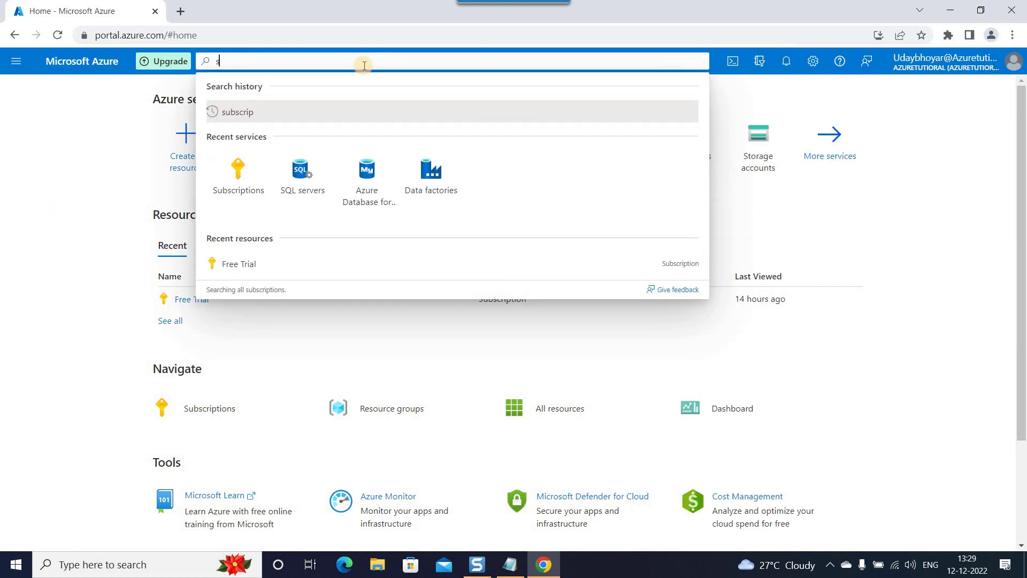
{"action": "key", "text": "Return"}
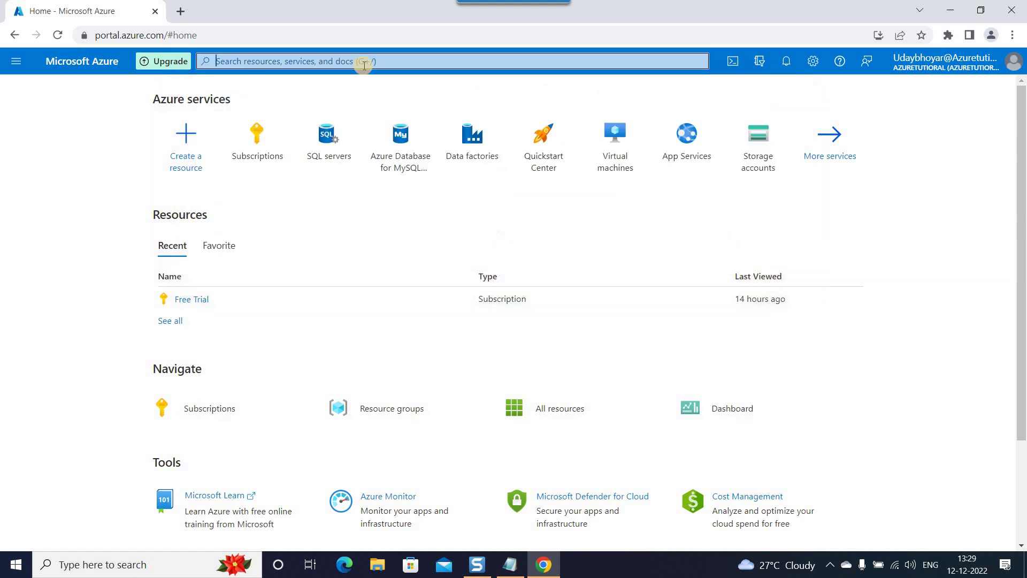